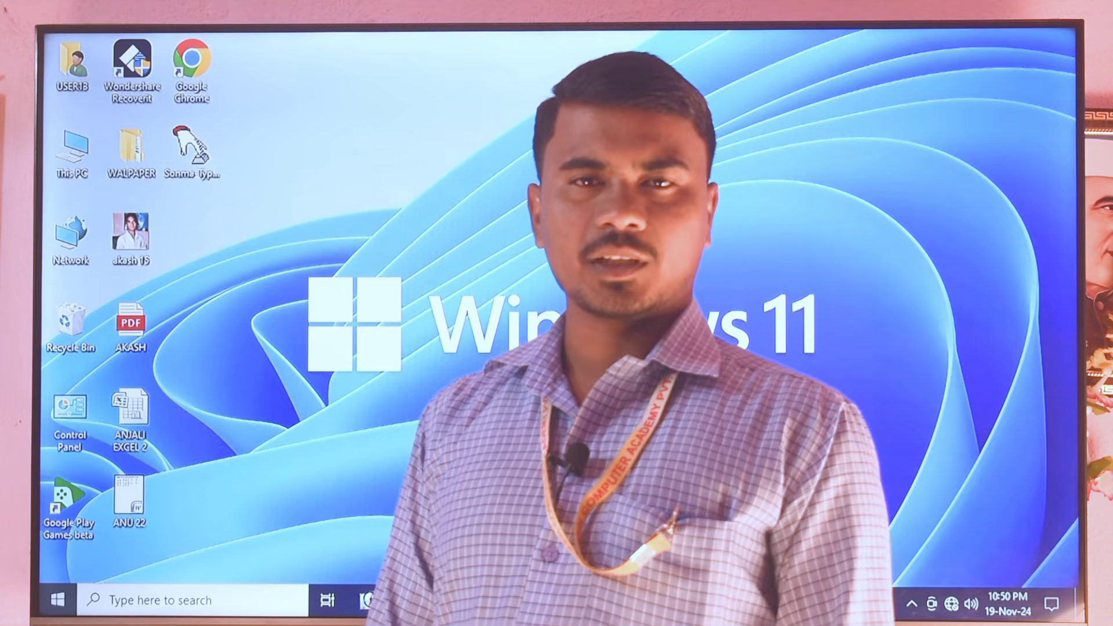
{"action": "key", "text": "super+d"}
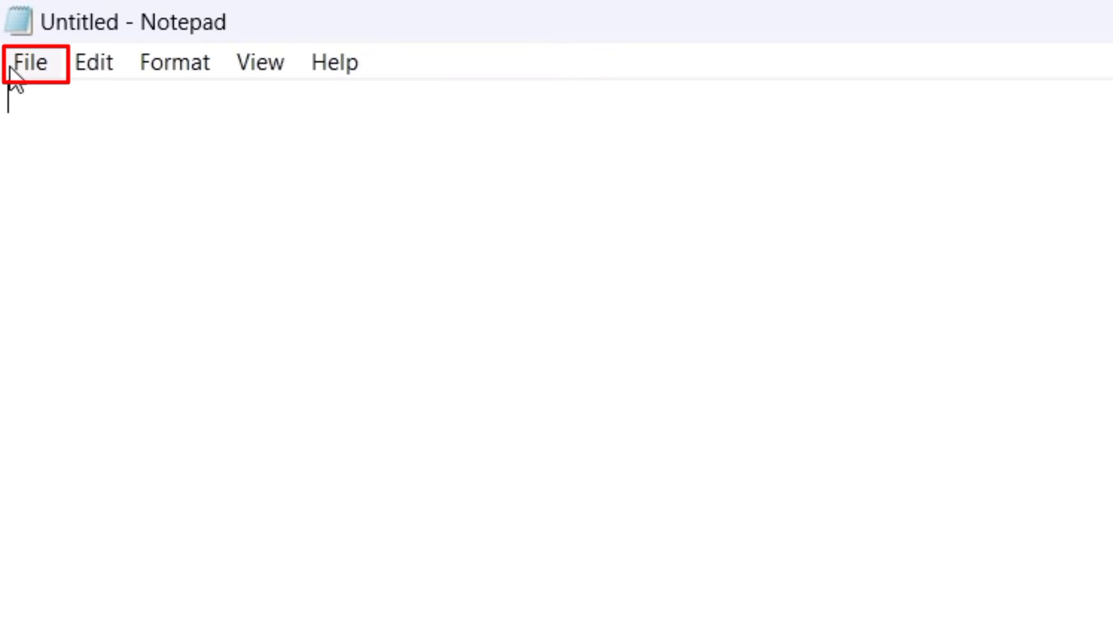
Start a new blank document and enter the text ASDF
{"action": "left_click", "coordinate": [10, 68]}
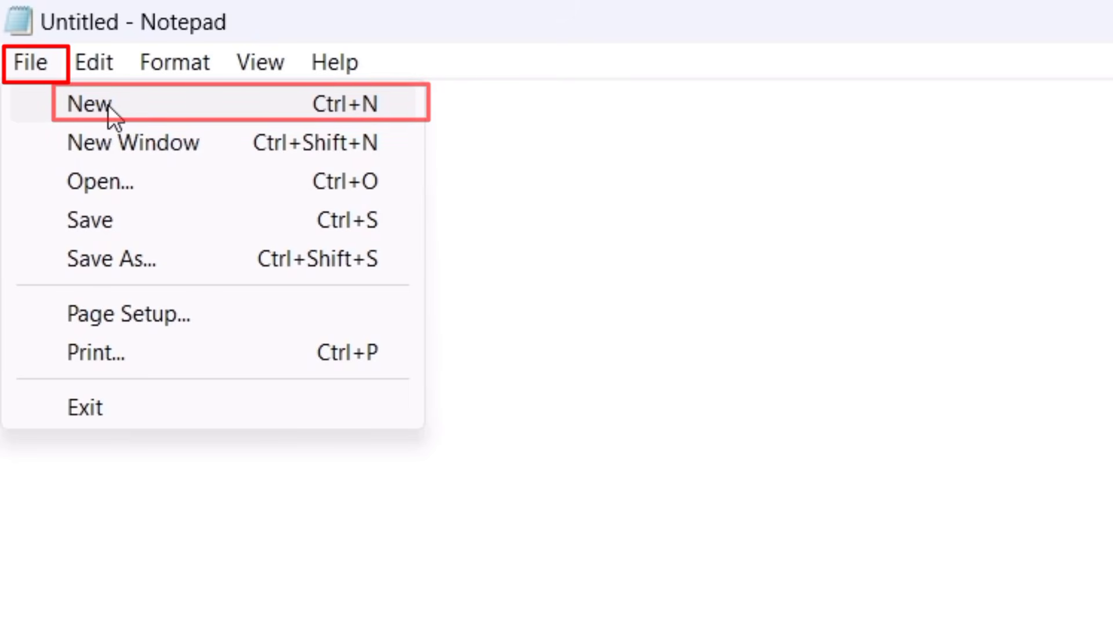
{"action": "left_click", "coordinate": [108, 106]}
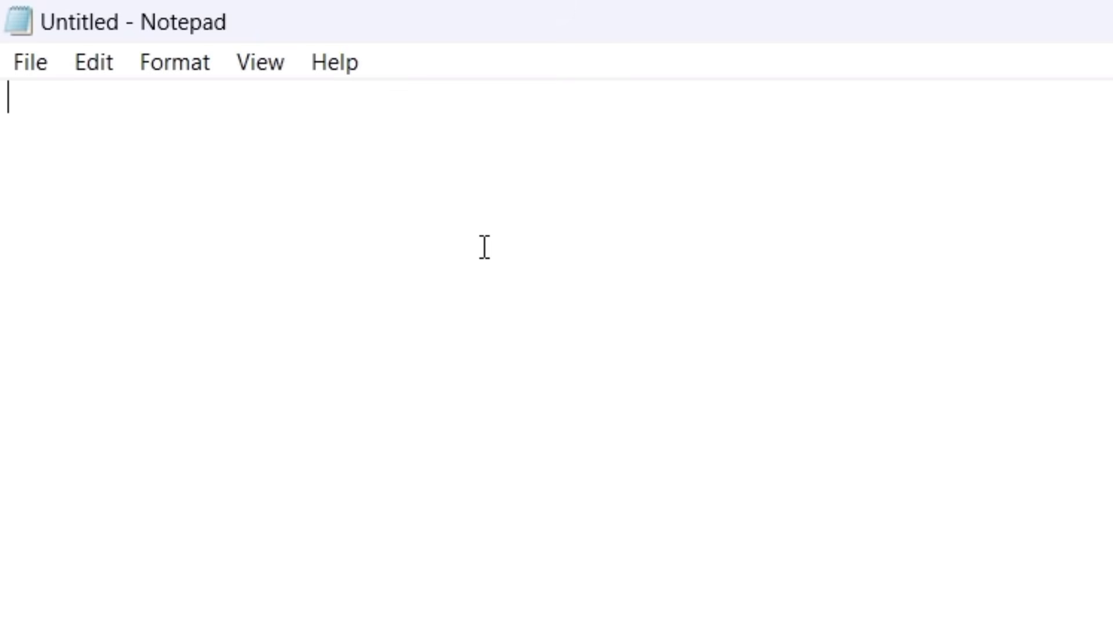
{"action": "type", "text": "ASDF"}
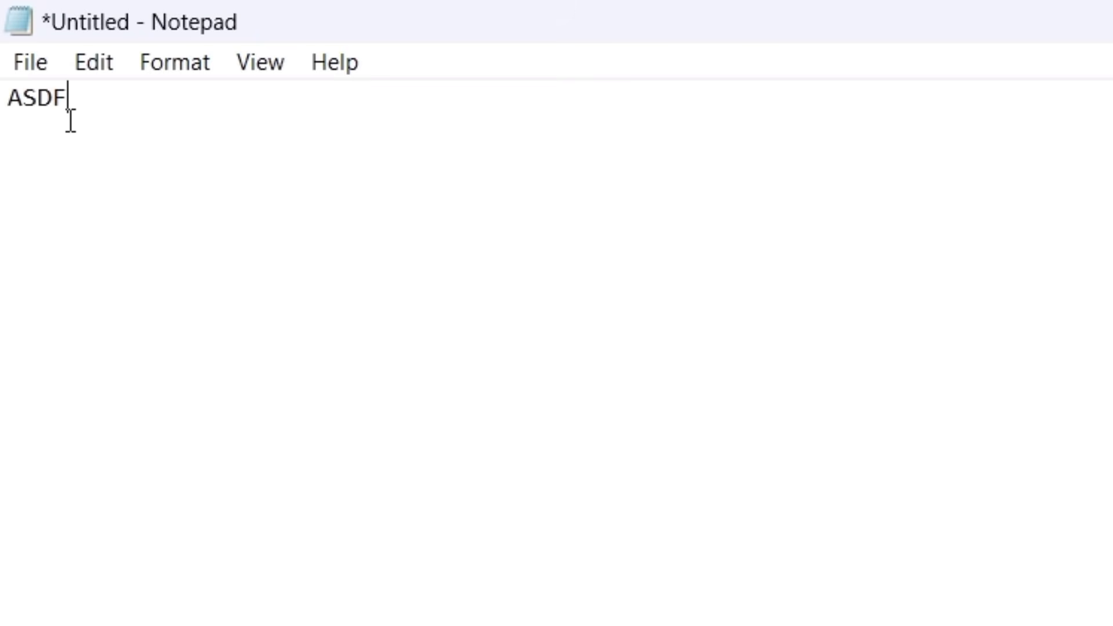
Replace the ASDF document with a new blank one without saving the changes
{"action": "left_click", "coordinate": [31, 64]}
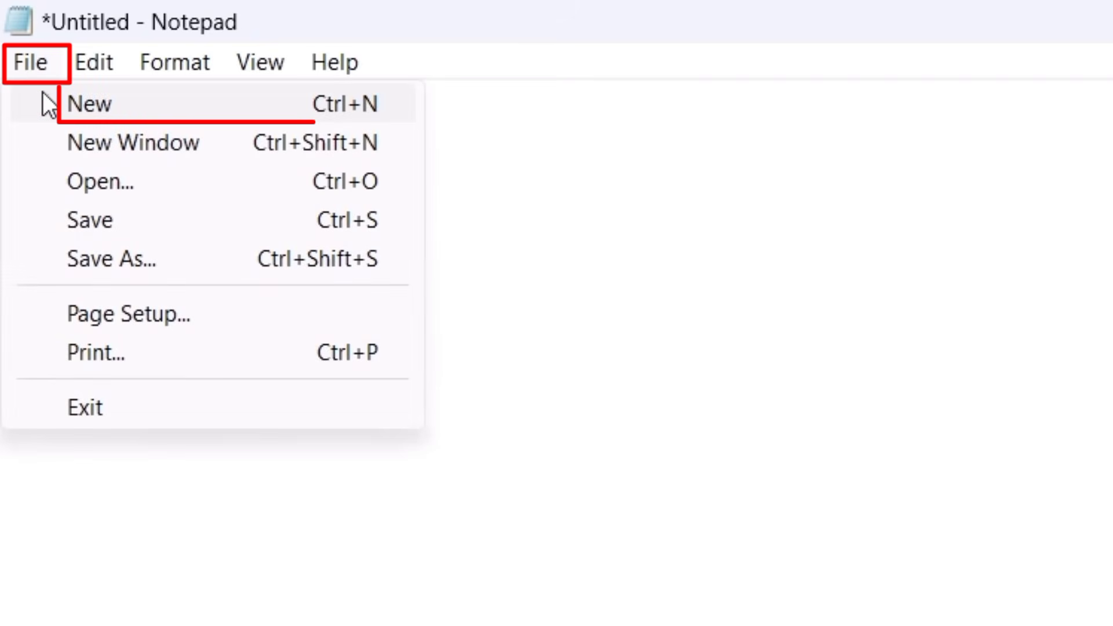
{"action": "left_click", "coordinate": [222, 110]}
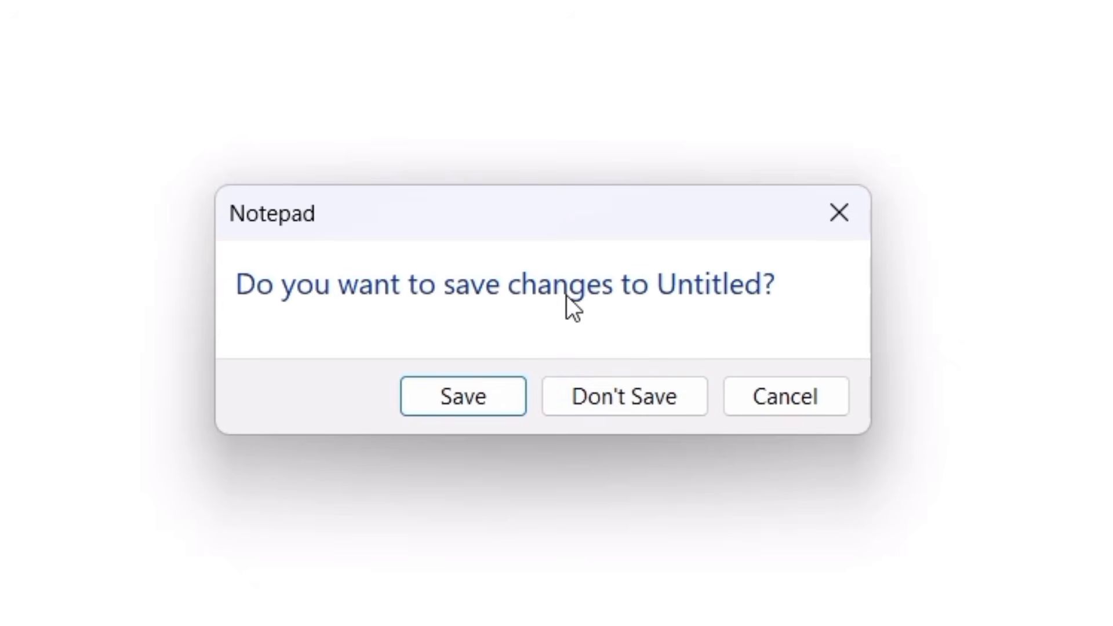
{"action": "left_click", "coordinate": [648, 398]}
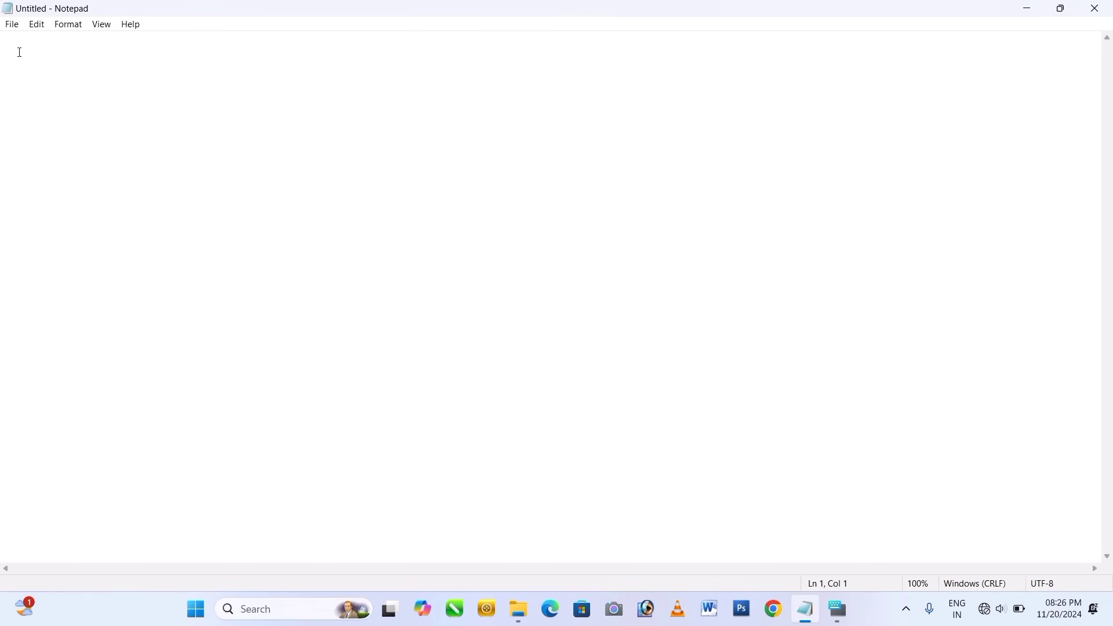
Open an additional blank Notepad window and close it again
{"action": "left_click", "coordinate": [11, 26]}
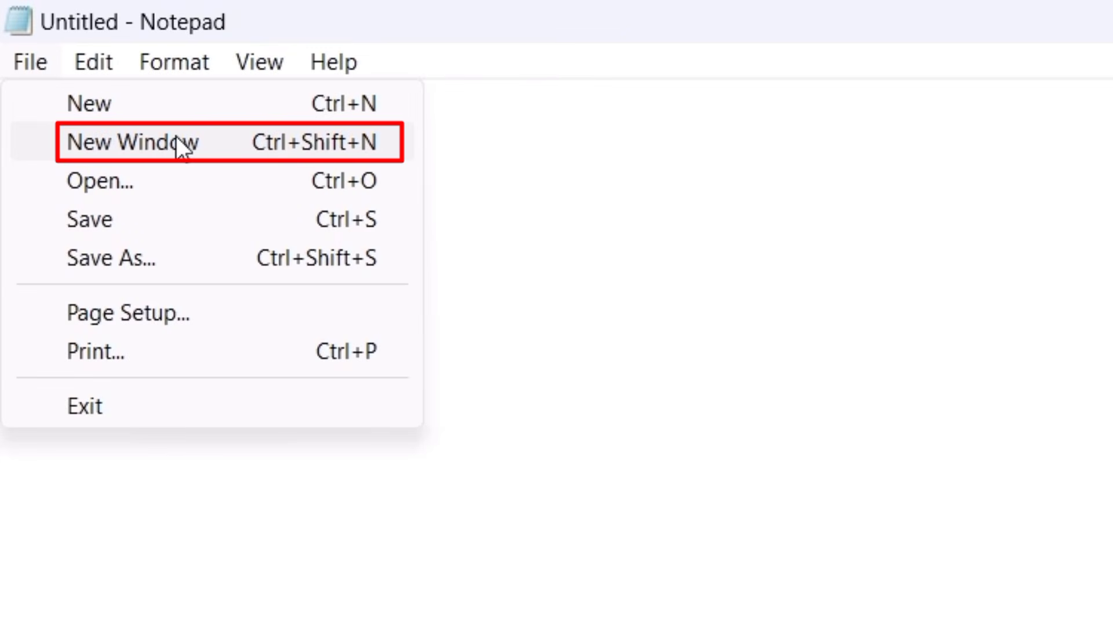
{"action": "left_click", "coordinate": [373, 152]}
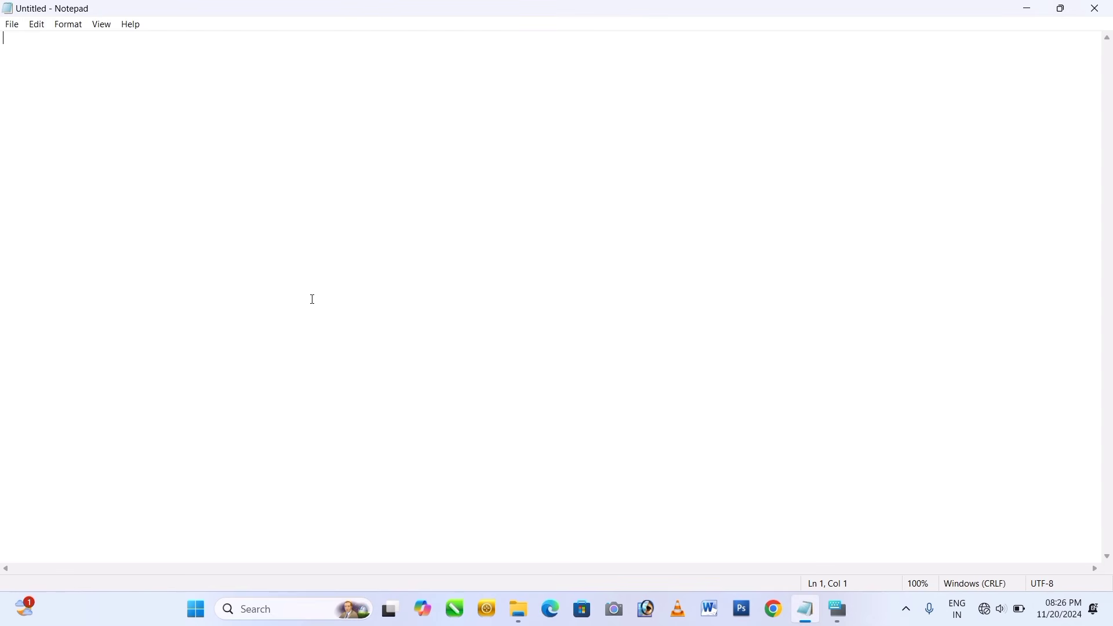
{"action": "left_click", "coordinate": [13, 25]}
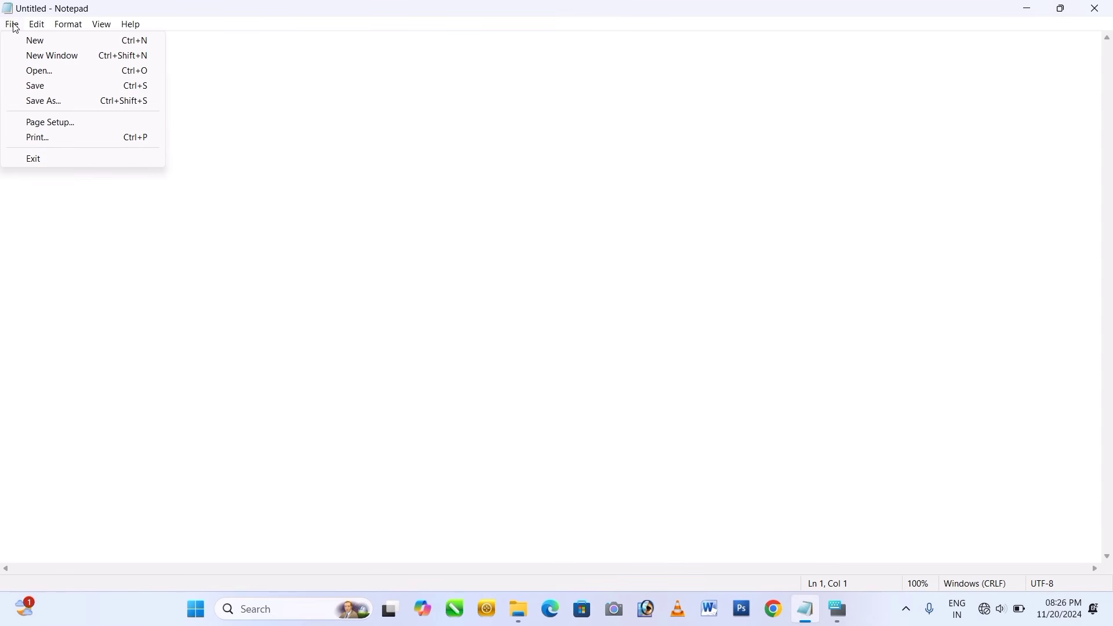
{"action": "left_click", "coordinate": [71, 58]}
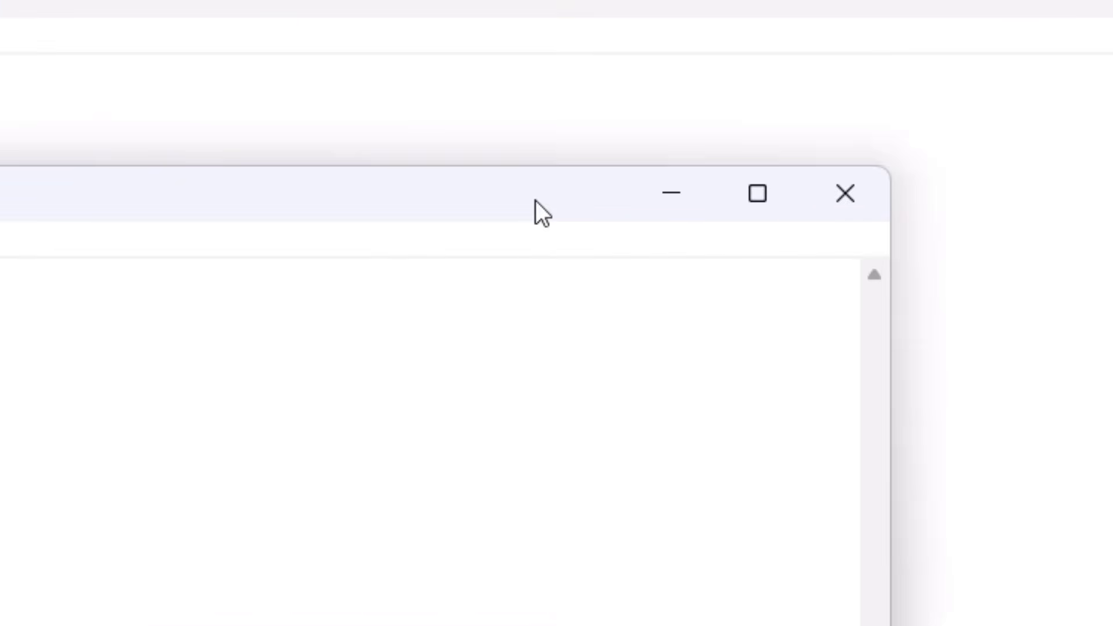
{"action": "mouse_move", "coordinate": [863, 88]}
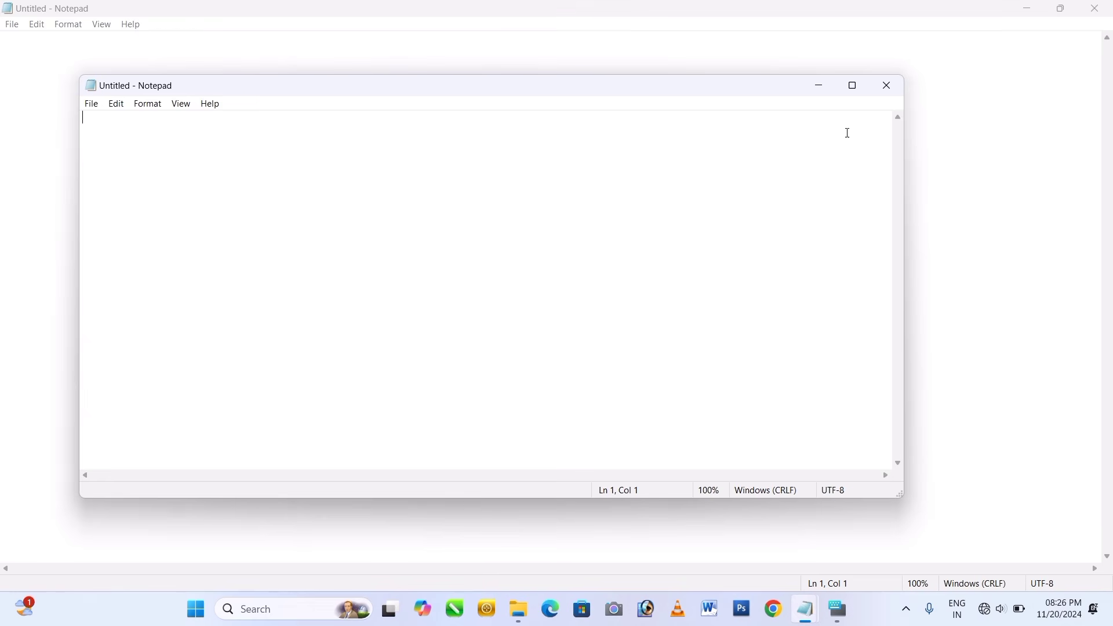
{"action": "left_click", "coordinate": [890, 93]}
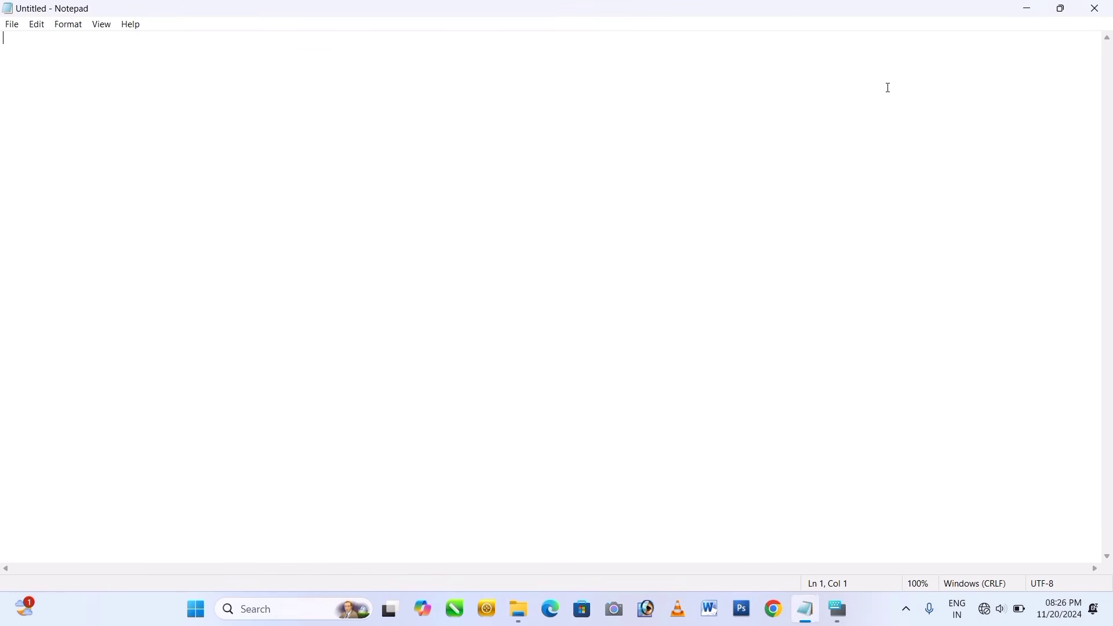
Open the text file SIKEN from the Documents folder
{"action": "left_click", "coordinate": [11, 24]}
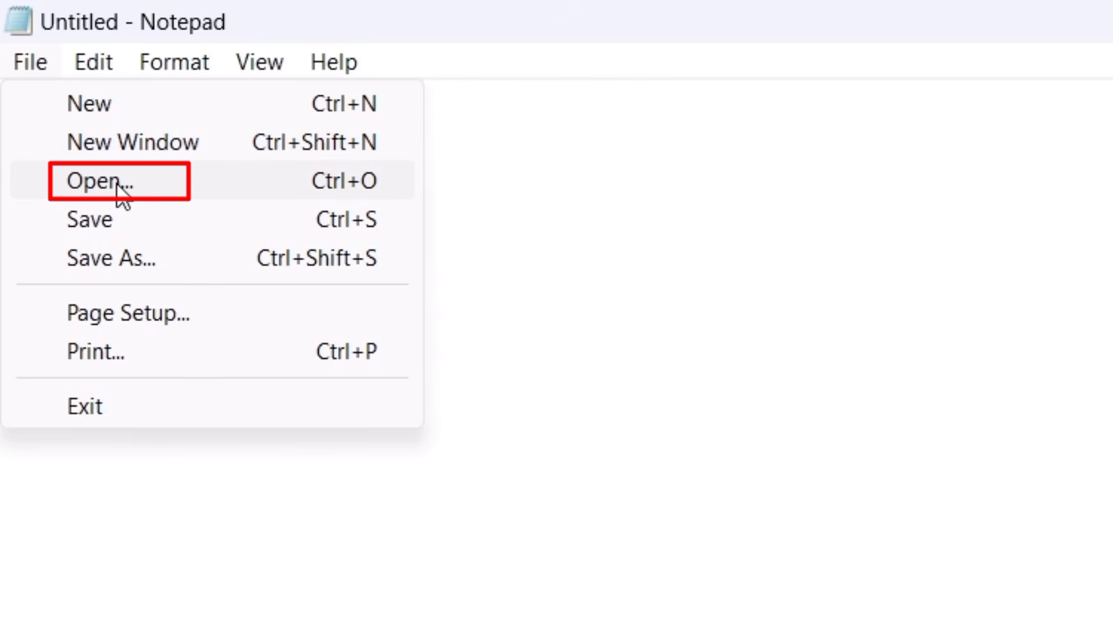
{"action": "left_click", "coordinate": [220, 186]}
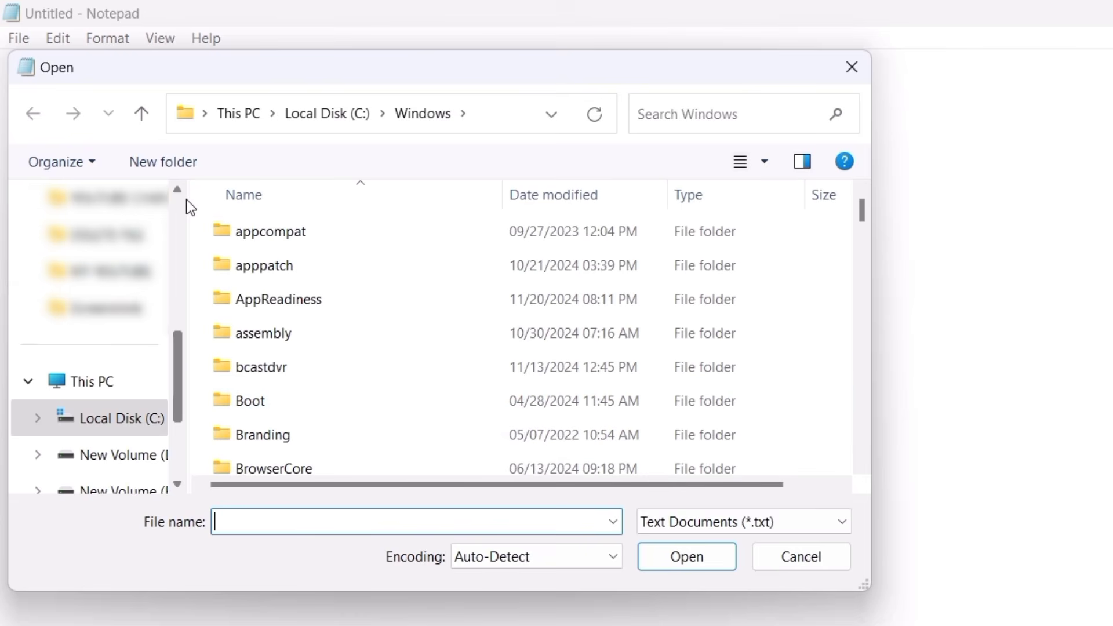
{"action": "scroll", "coordinate": [187, 203], "scroll_direction": "up", "scroll_amount": 5}
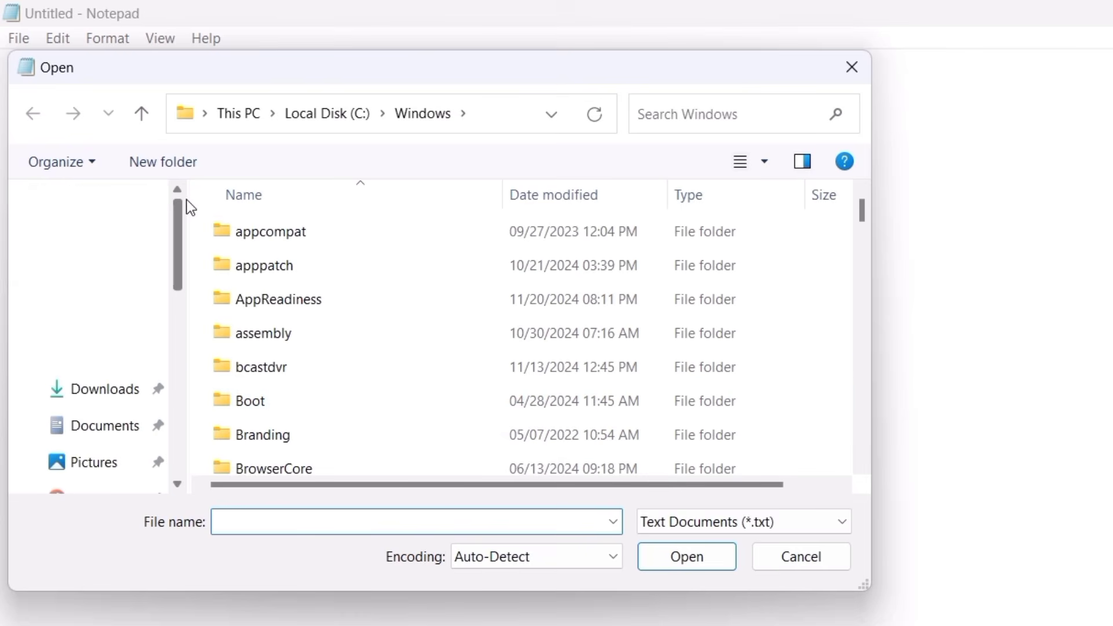
{"action": "left_click", "coordinate": [99, 430]}
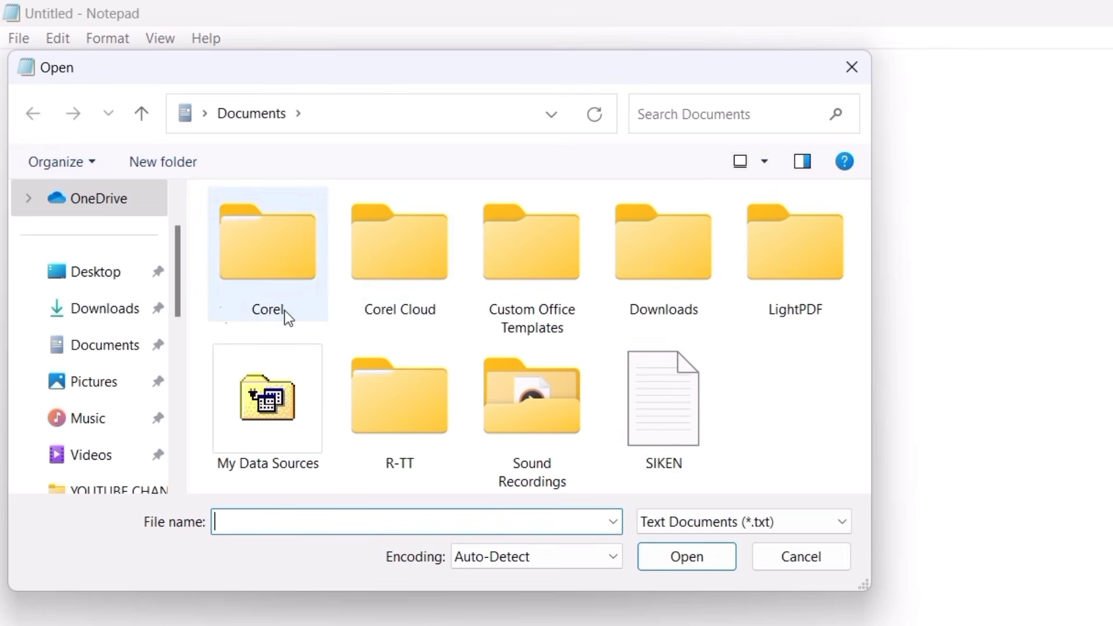
{"action": "left_click", "coordinate": [684, 412]}
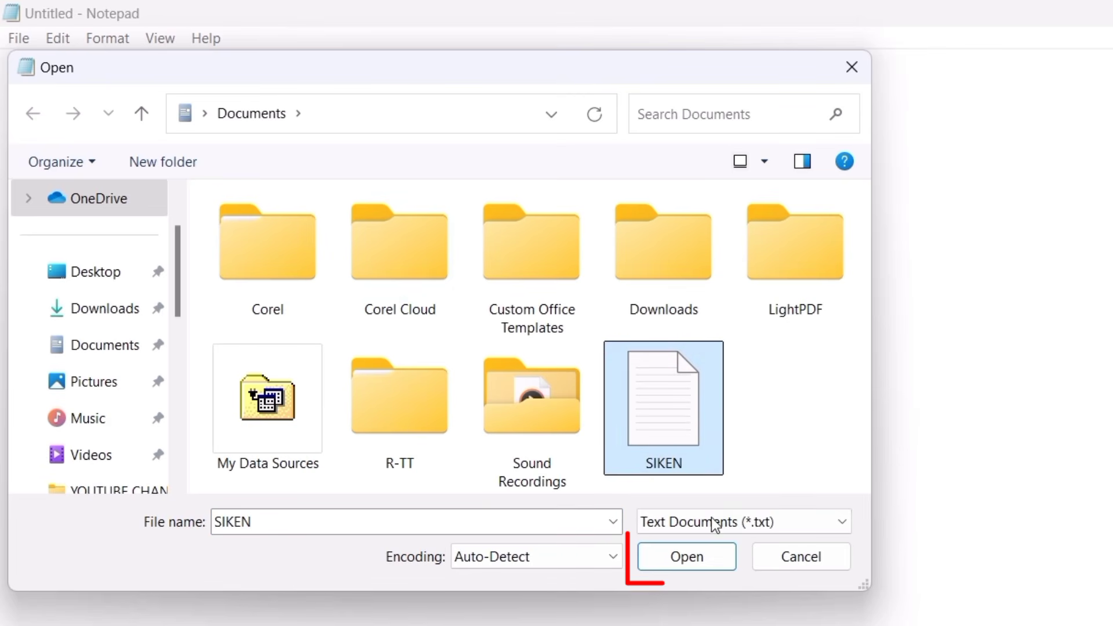
{"action": "left_click", "coordinate": [712, 554]}
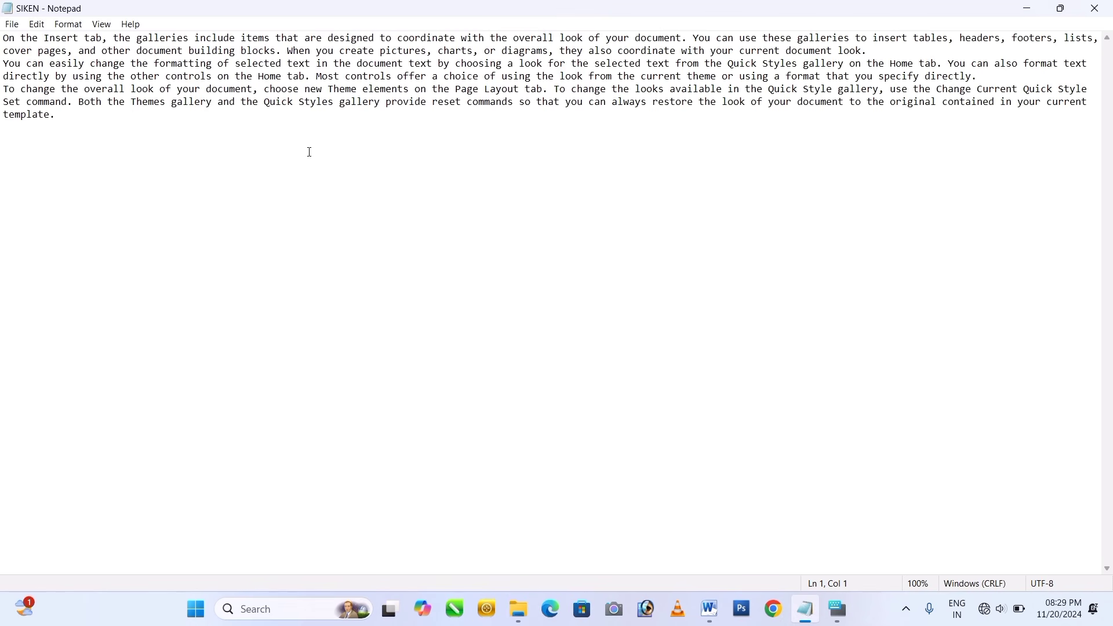
Add the words GOOD MORNING after "template." at the end of the SIKEN text
{"action": "left_click", "coordinate": [13, 24]}
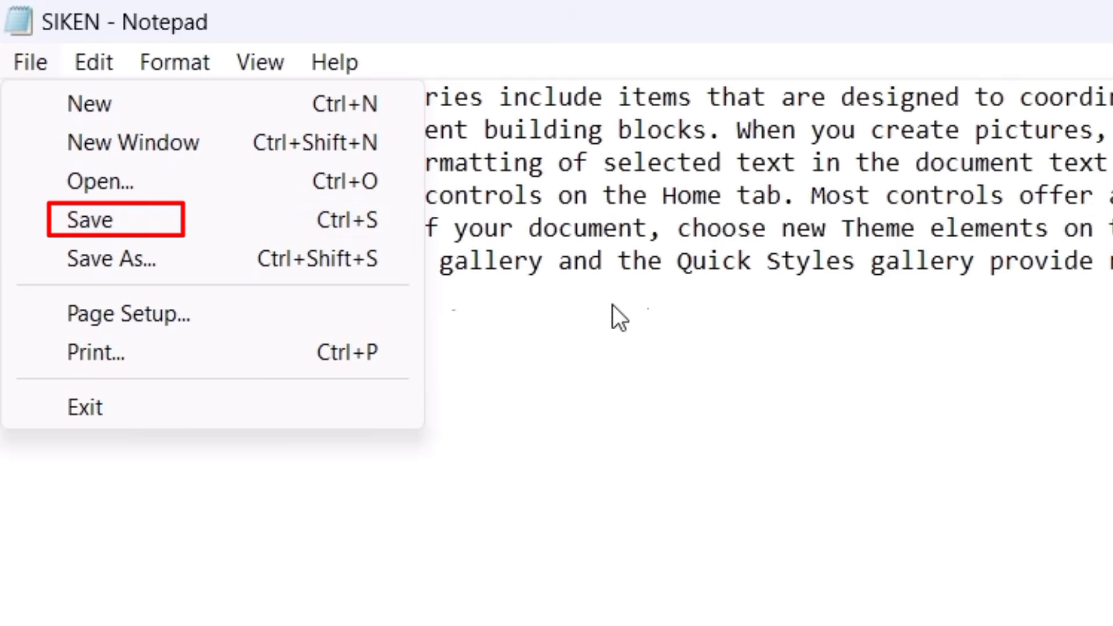
{"action": "left_click", "coordinate": [718, 328]}
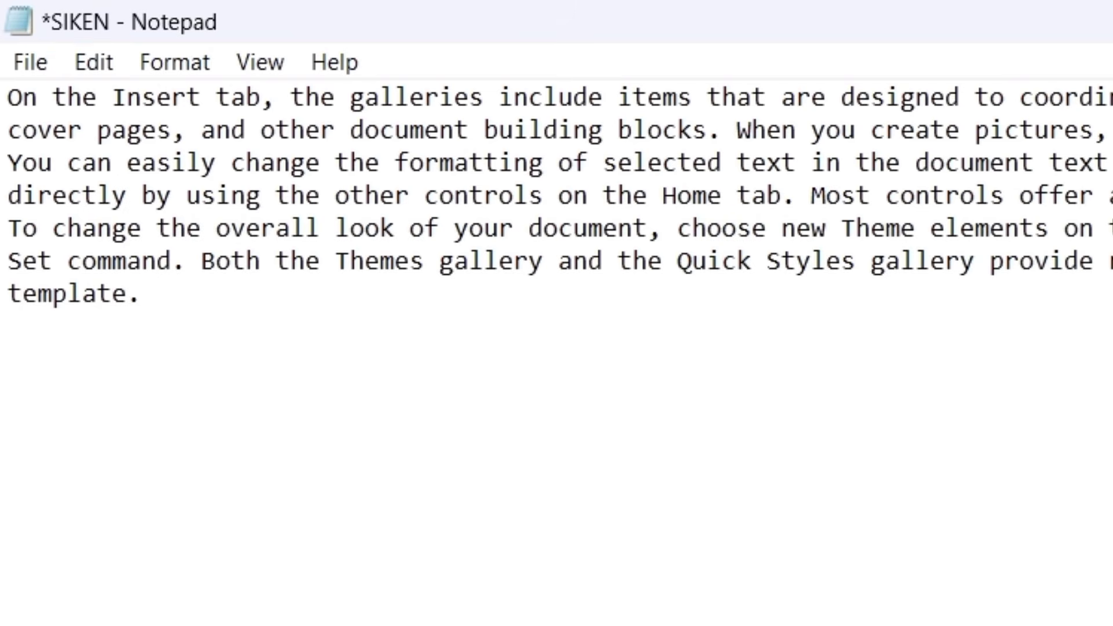
{"action": "type", "text": "GOOD"}
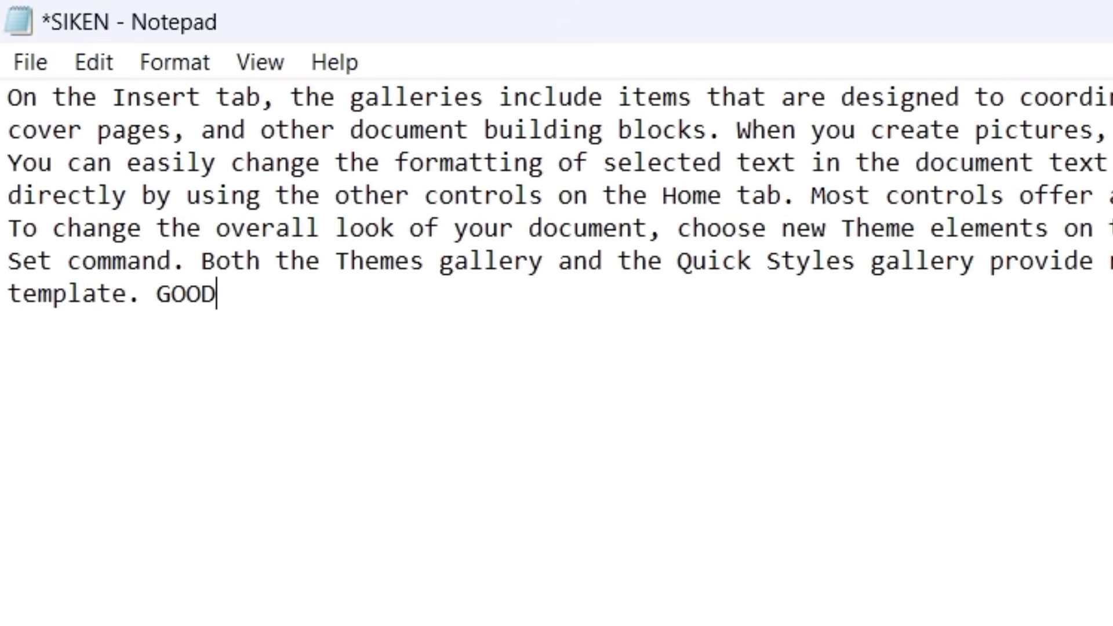
{"action": "type", "text": " MOR"}
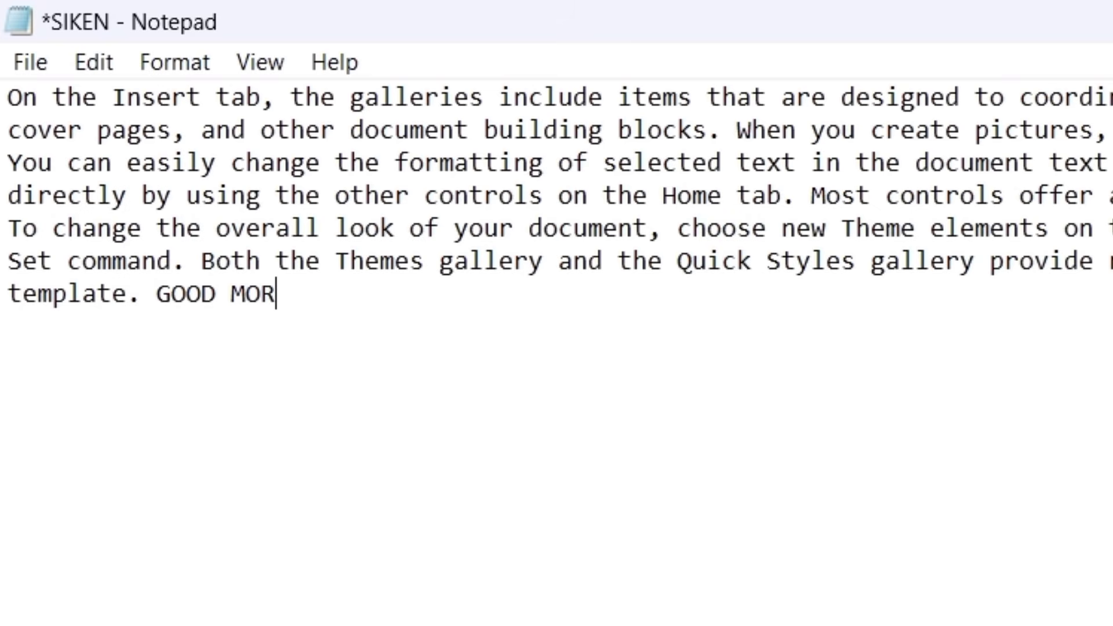
{"action": "type", "text": "NING"}
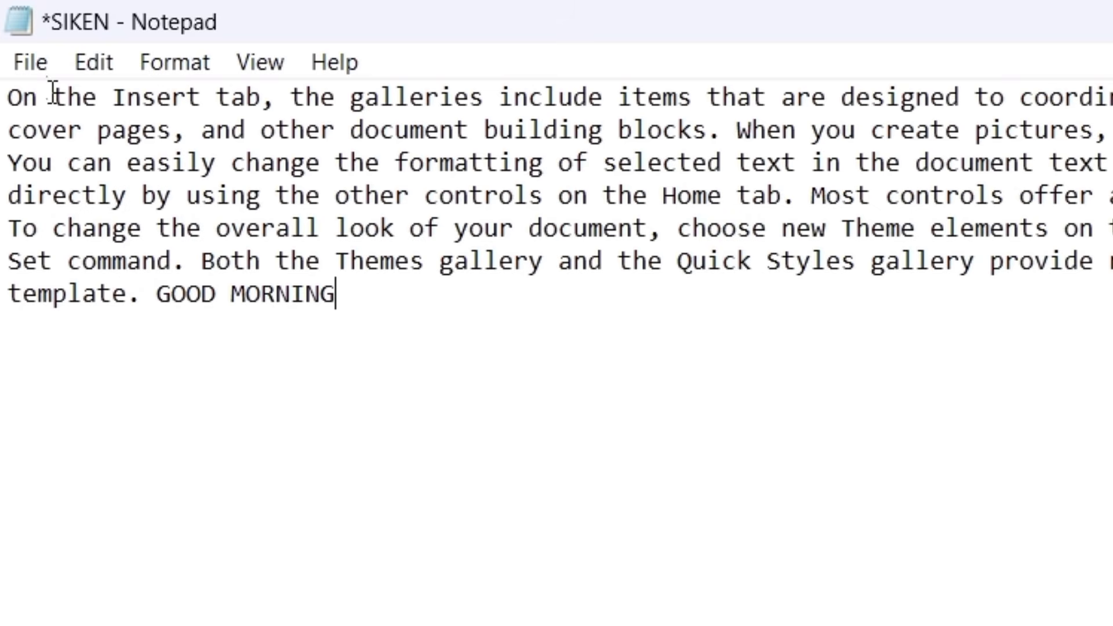
Start a new blank document, discarding the unsaved changes to SIKEN
{"action": "left_click", "coordinate": [38, 78]}
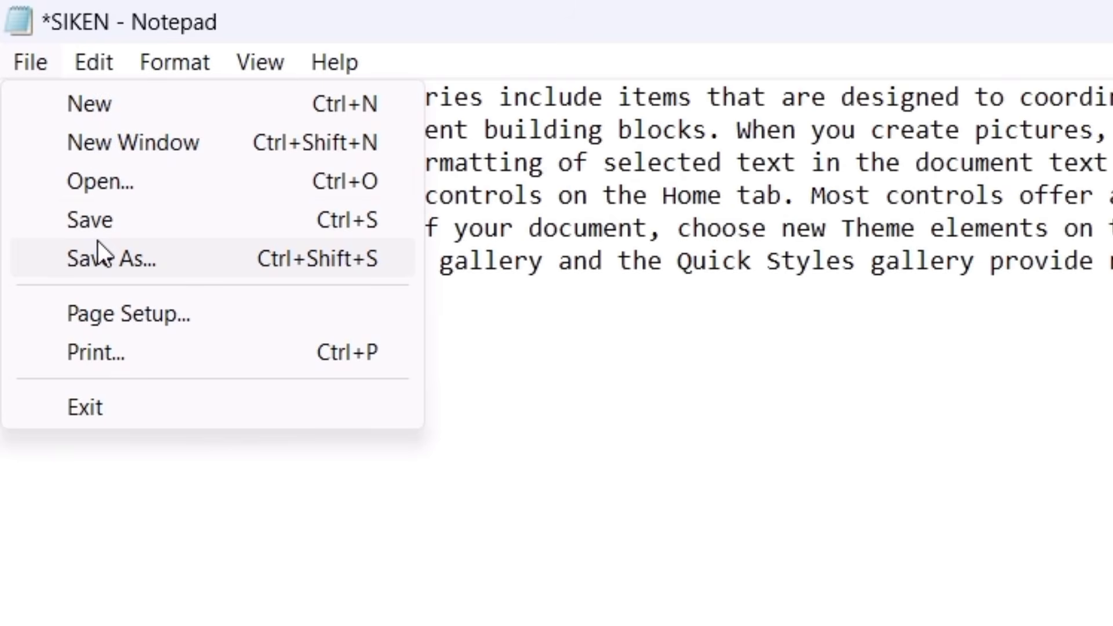
{"action": "mouse_move", "coordinate": [93, 62]}
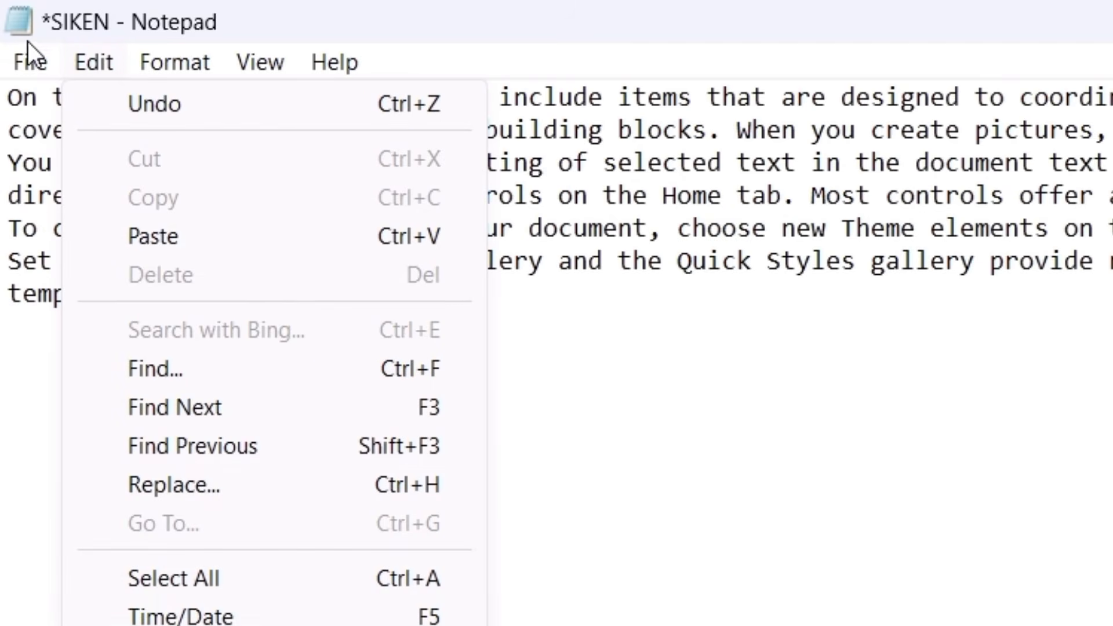
{"action": "mouse_move", "coordinate": [25, 60]}
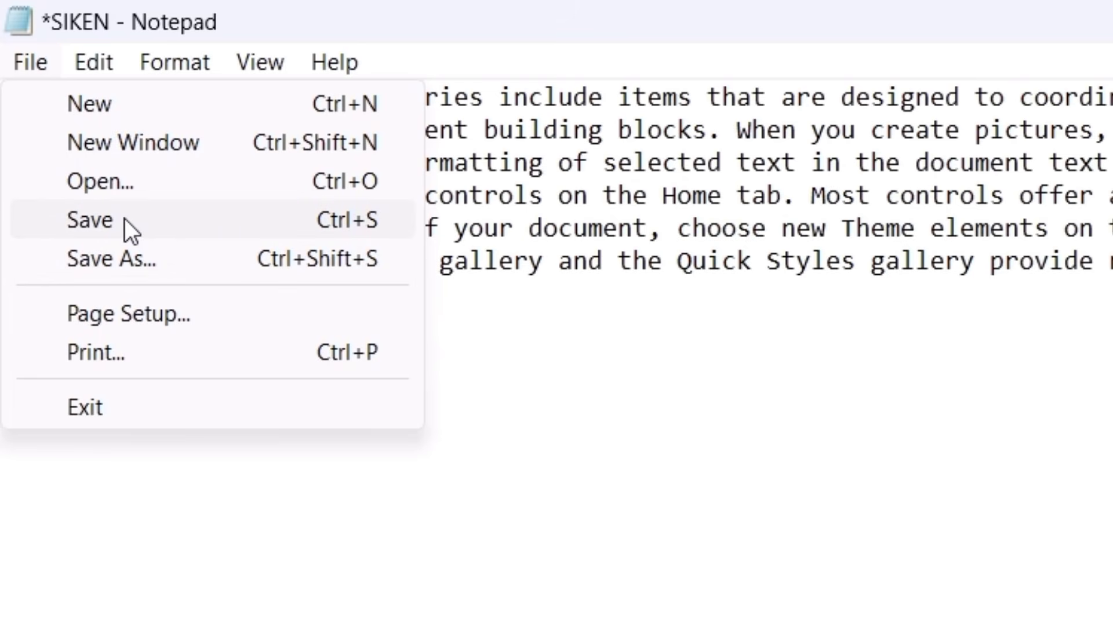
{"action": "left_click", "coordinate": [87, 103]}
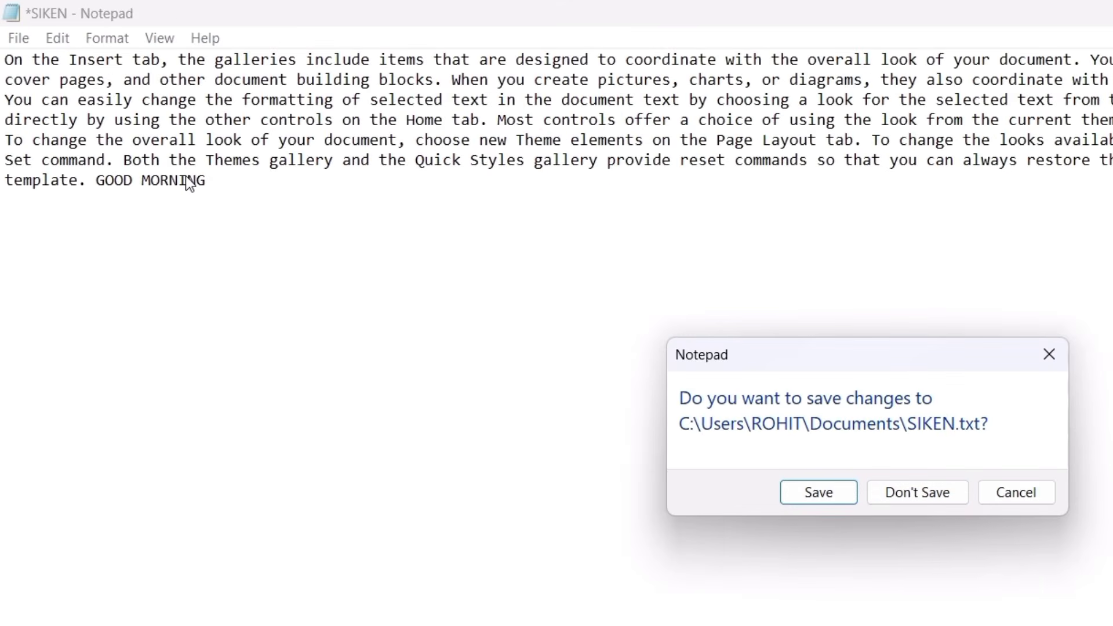
{"action": "left_click", "coordinate": [918, 498]}
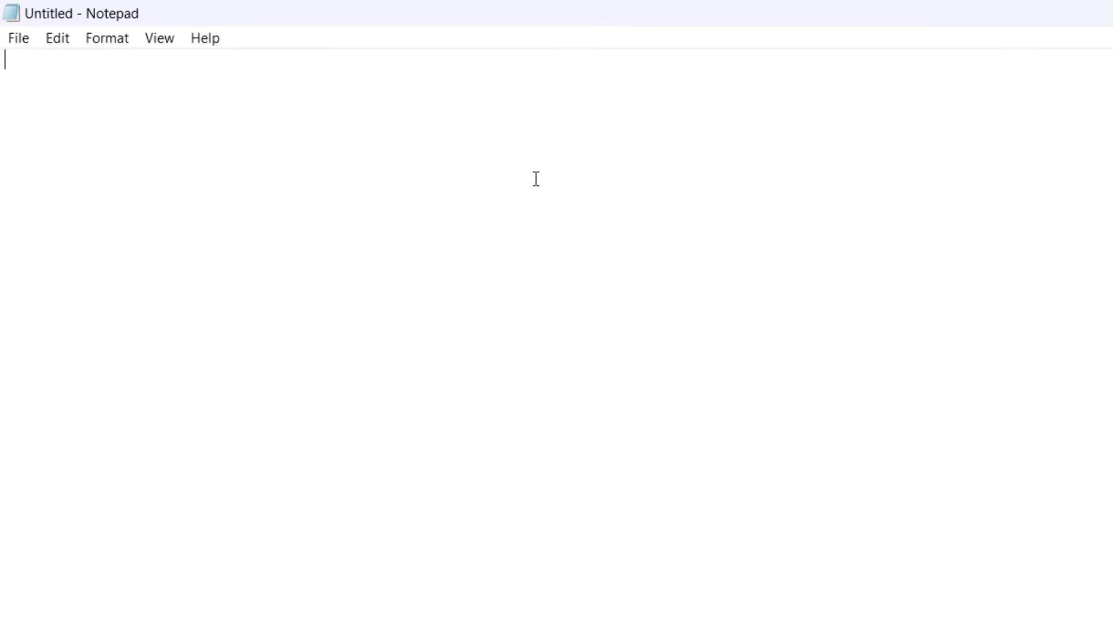
Write GOOD MORNING in the blank document and save it as the text file ABCD in the Documents folder
{"action": "type", "text": "GOOD MORNI"}
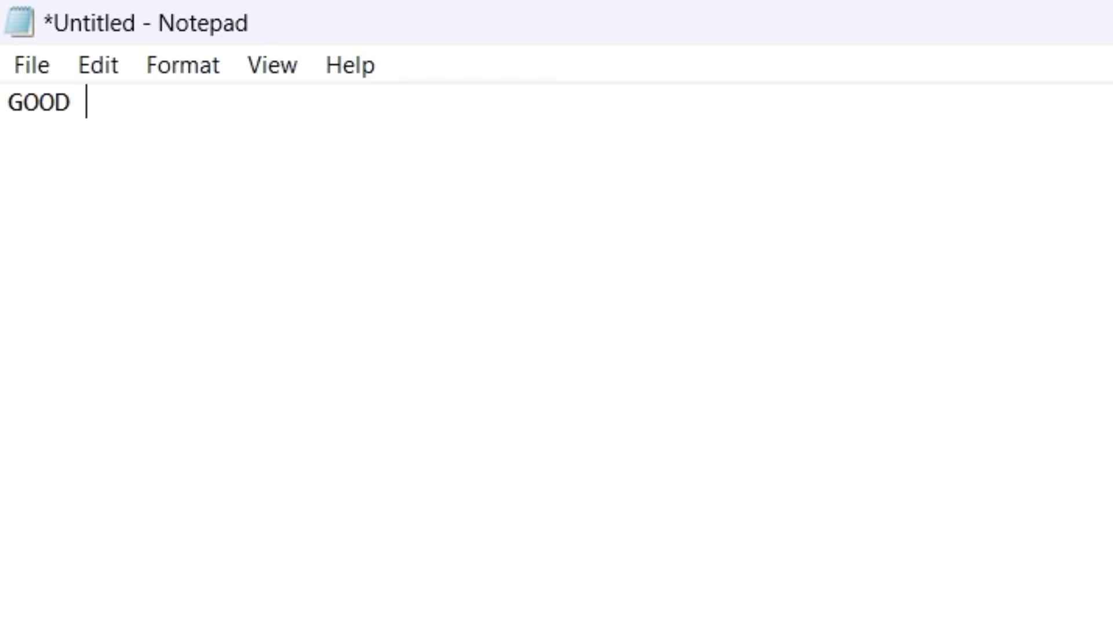
{"action": "type", "text": "NG"}
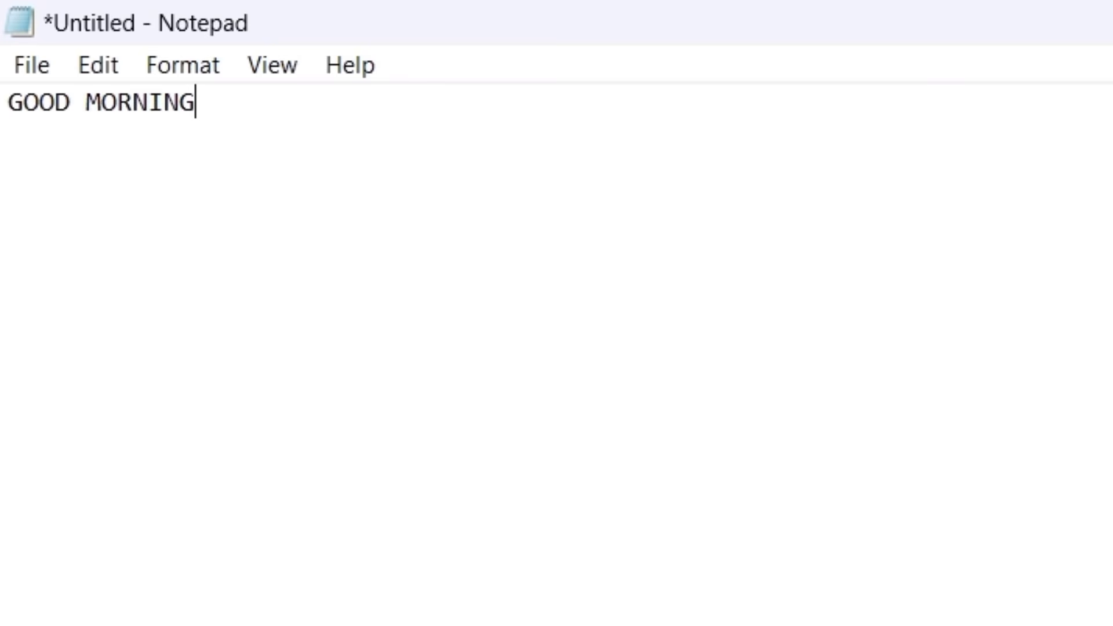
{"action": "left_click", "coordinate": [47, 66]}
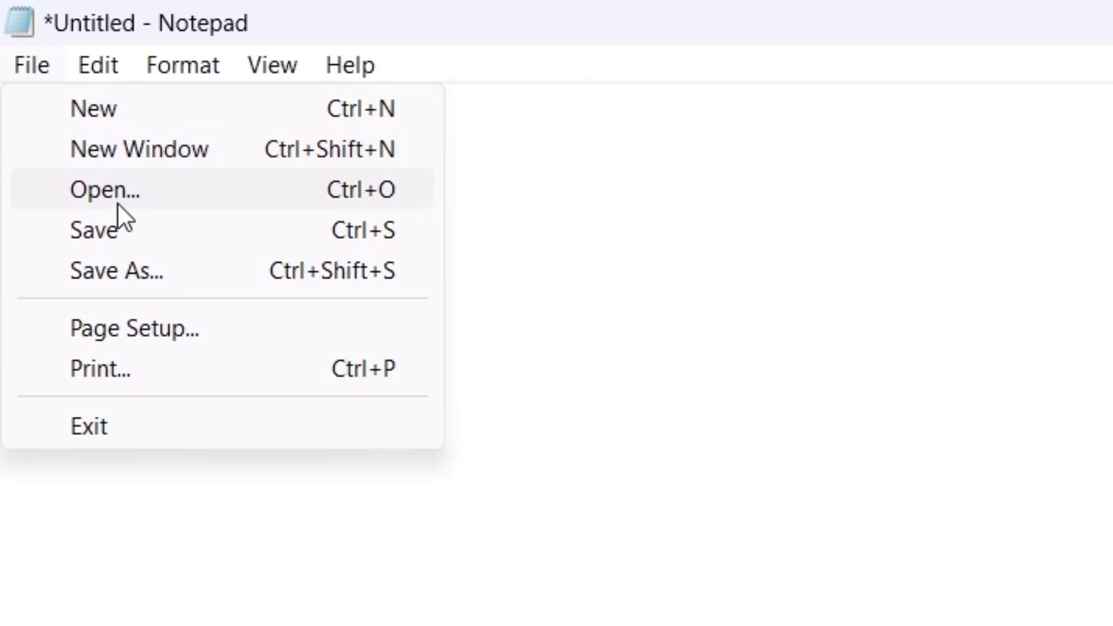
{"action": "left_click", "coordinate": [141, 231]}
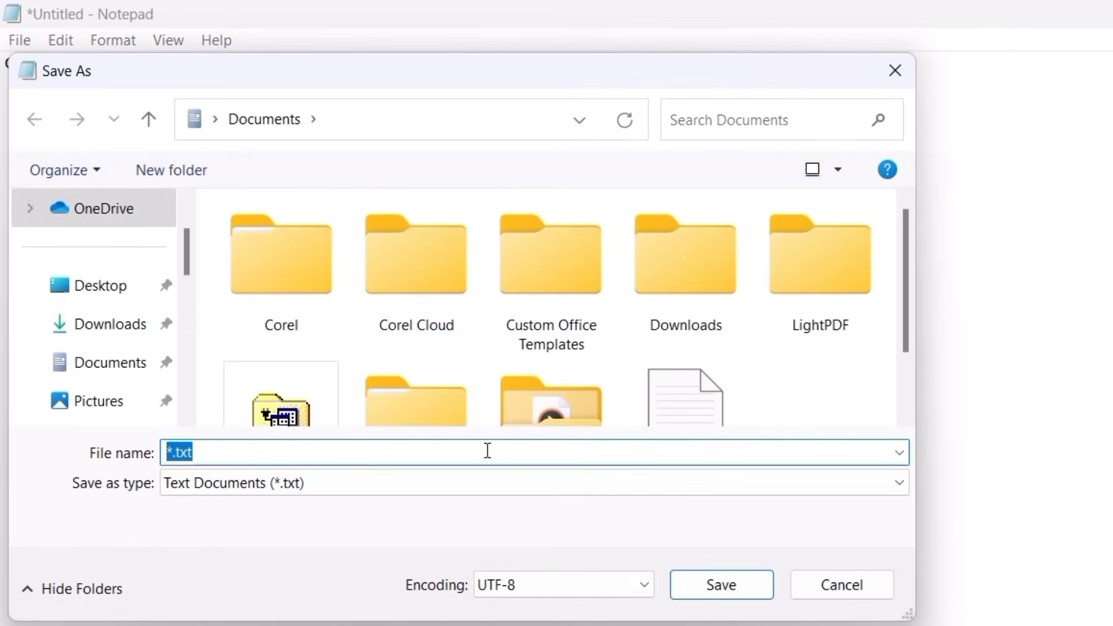
{"action": "key", "text": "BackSpace"}
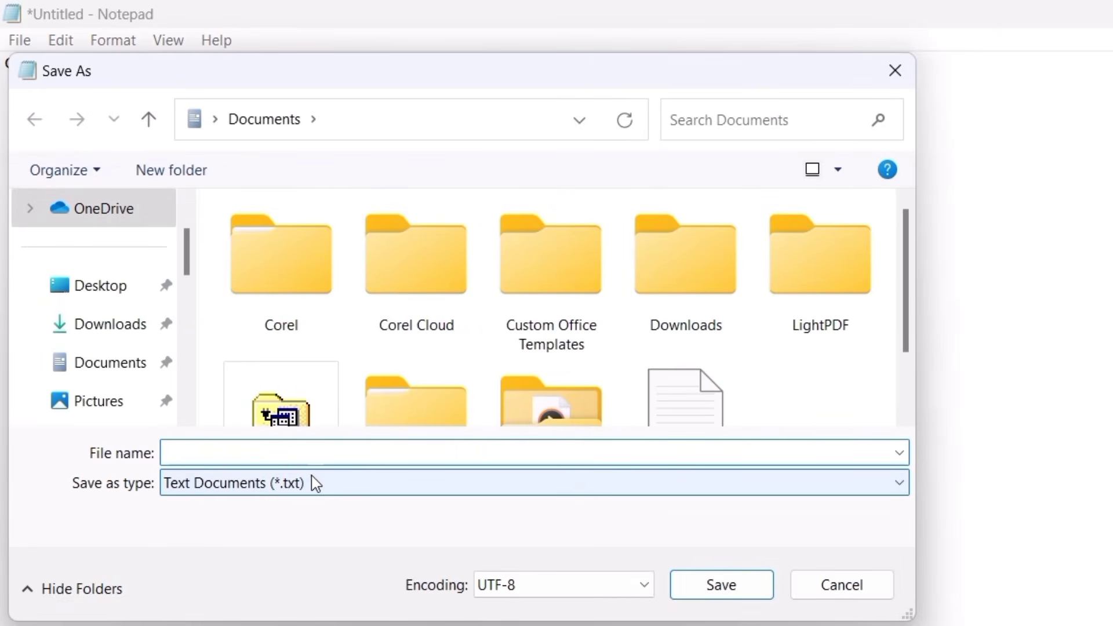
{"action": "type", "text": "ABCD"}
{"action": "left_click", "coordinate": [761, 588]}
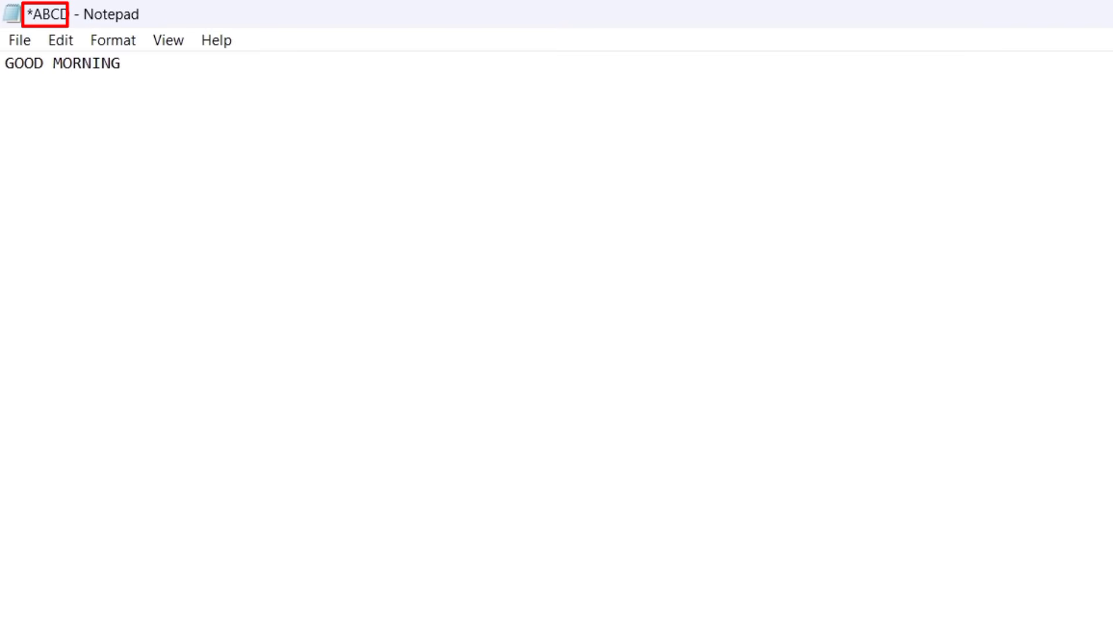
Add the words AAL STUDENTS after GOOD MORNING in the ABCD document
{"action": "type", "text": "AAL "}
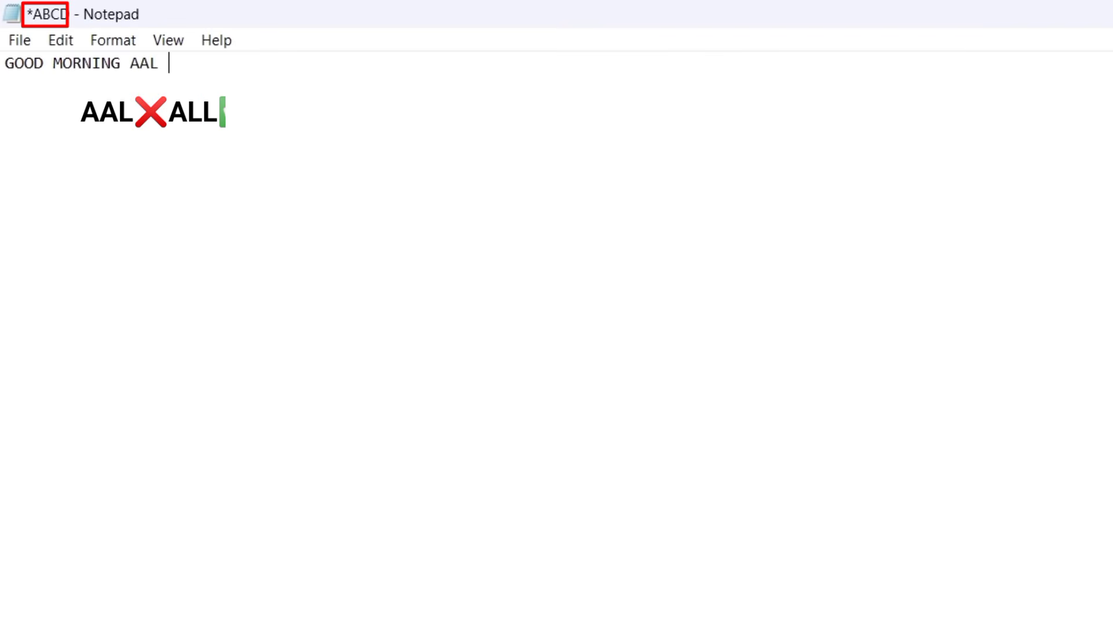
{"action": "type", "text": "STU"}
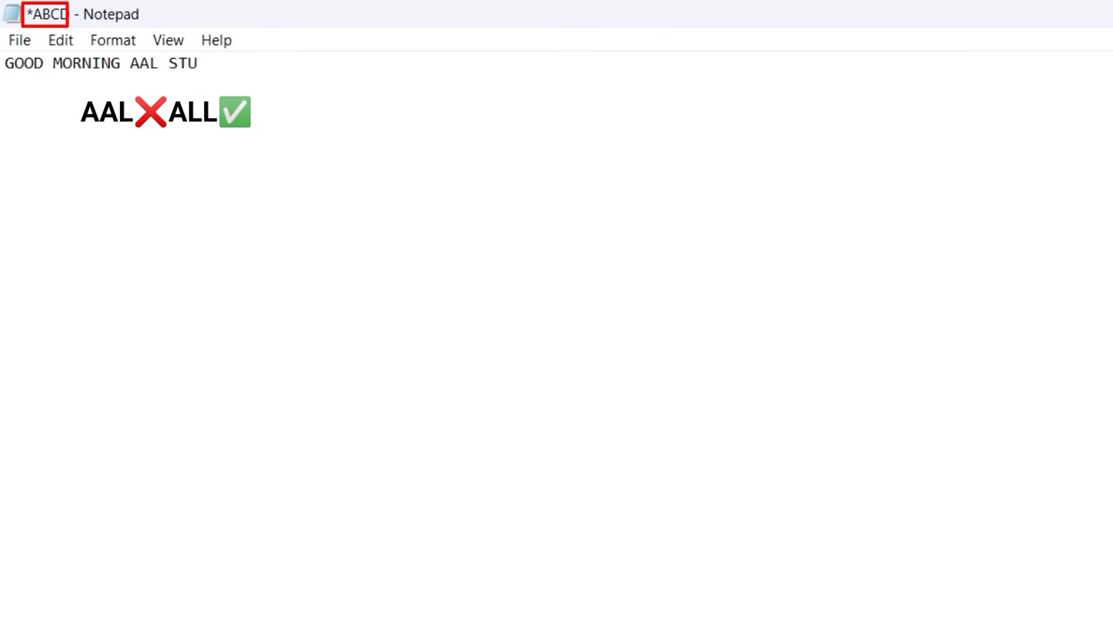
{"action": "type", "text": "DENTS"}
Save the edited text as a separate text file named ABCD2 in the Documents folder
{"action": "left_click", "coordinate": [20, 42]}
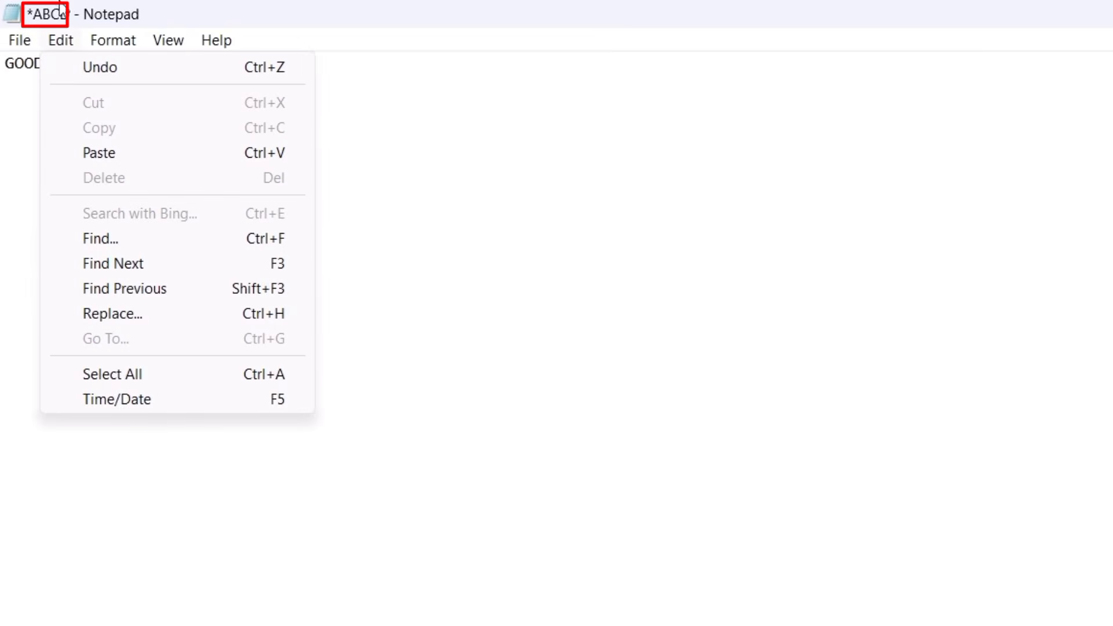
{"action": "mouse_move", "coordinate": [17, 43]}
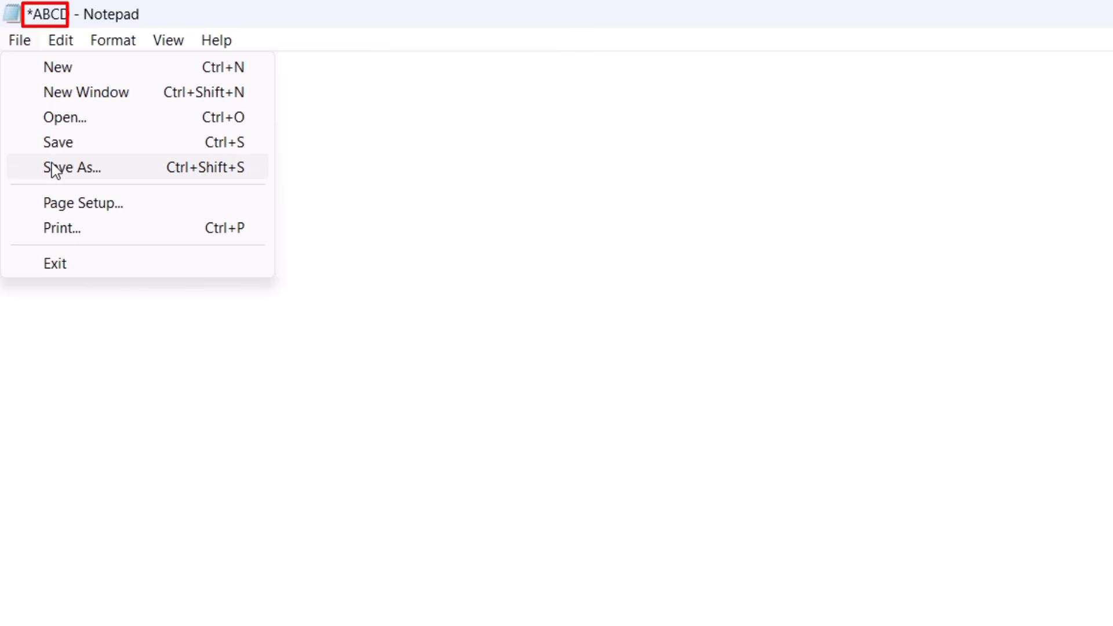
{"action": "left_click", "coordinate": [96, 166]}
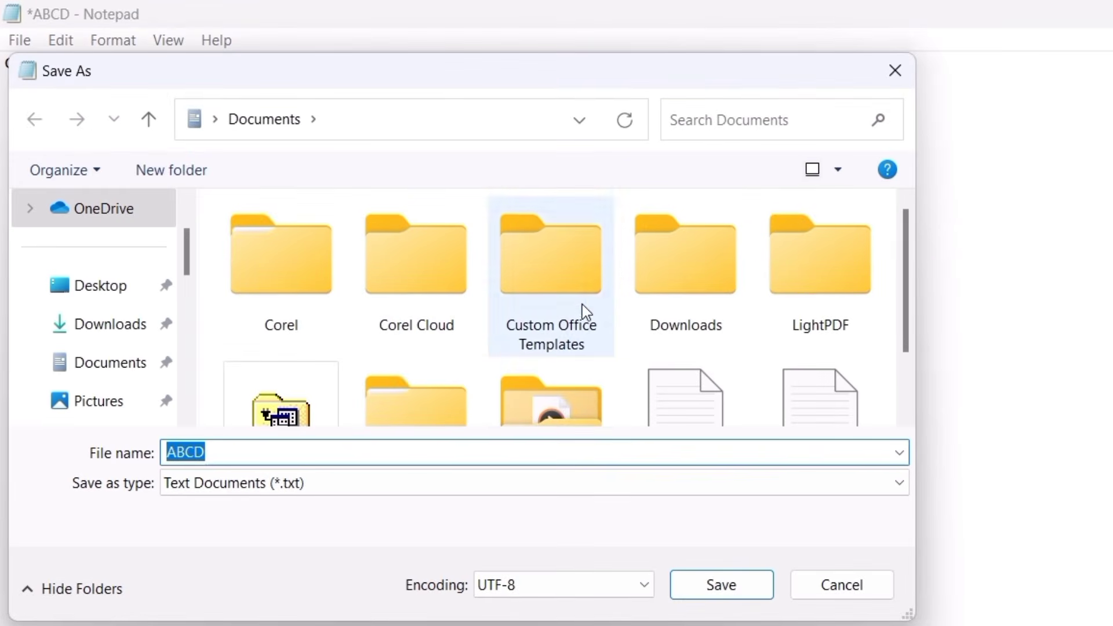
{"action": "left_click", "coordinate": [272, 449]}
{"action": "type", "text": "2"}
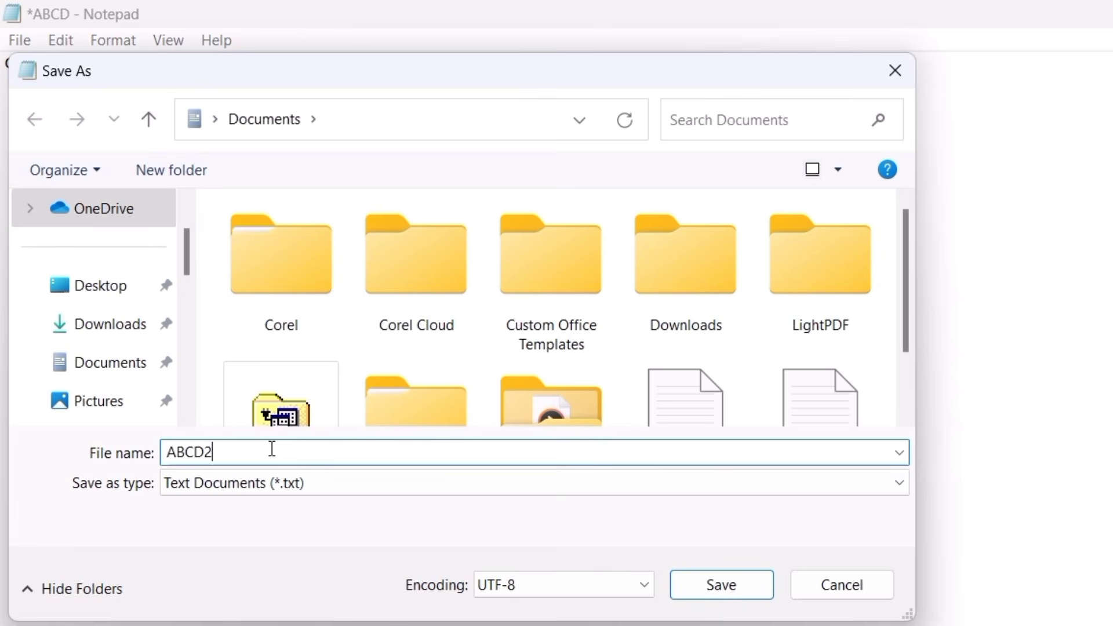
{"action": "left_click", "coordinate": [718, 584]}
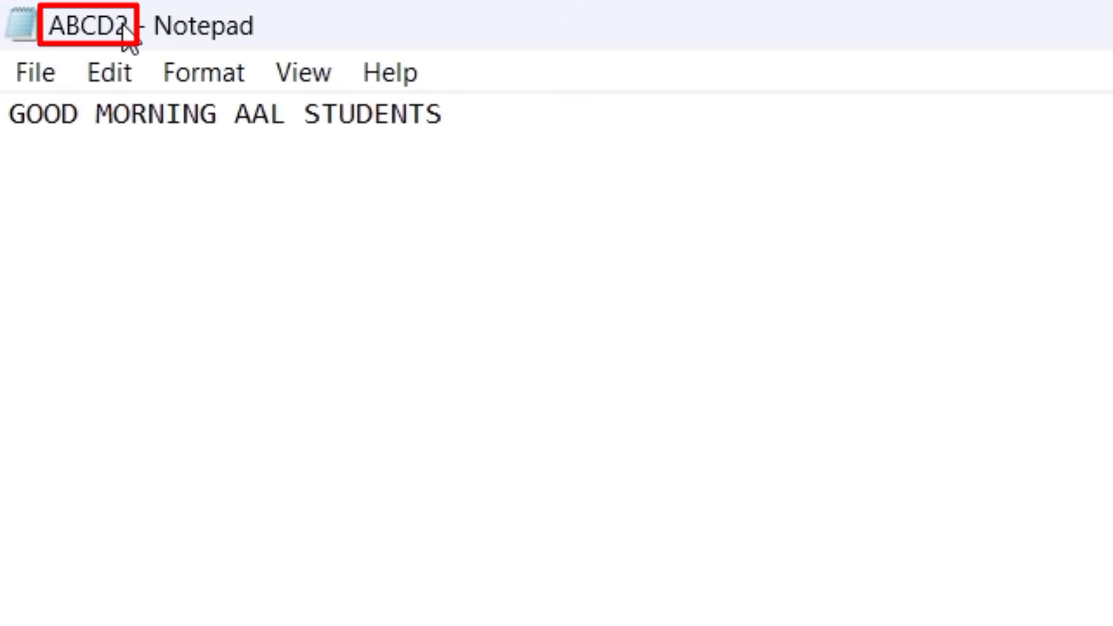
In the page setup, set the paper size to A4 210 x 297 mm and the orientation to Landscape
{"action": "left_click", "coordinate": [33, 74]}
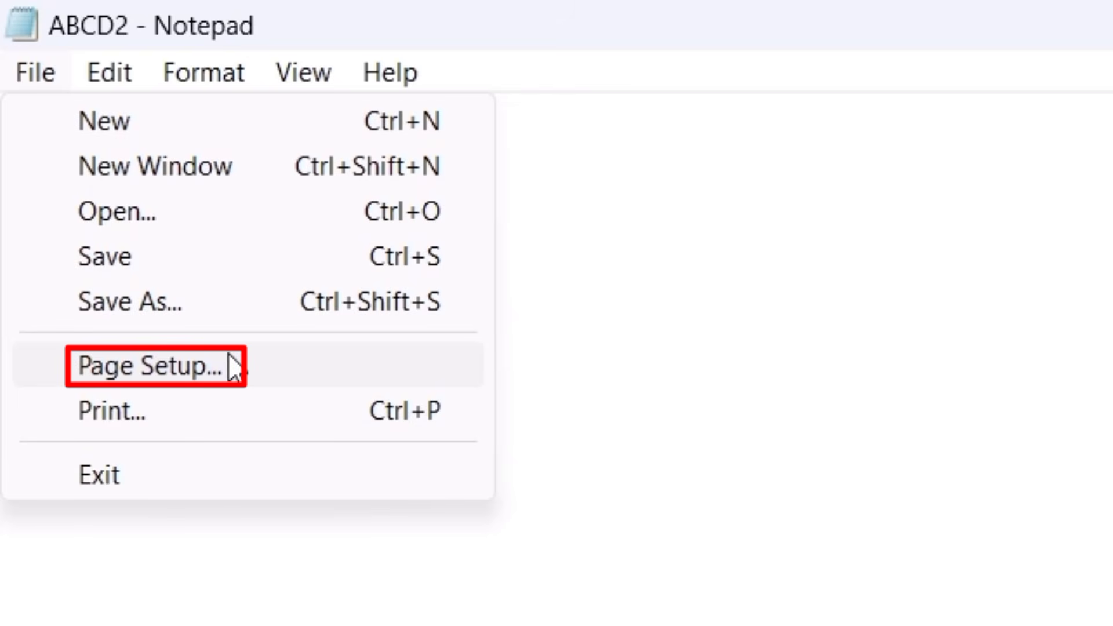
{"action": "left_click", "coordinate": [268, 365]}
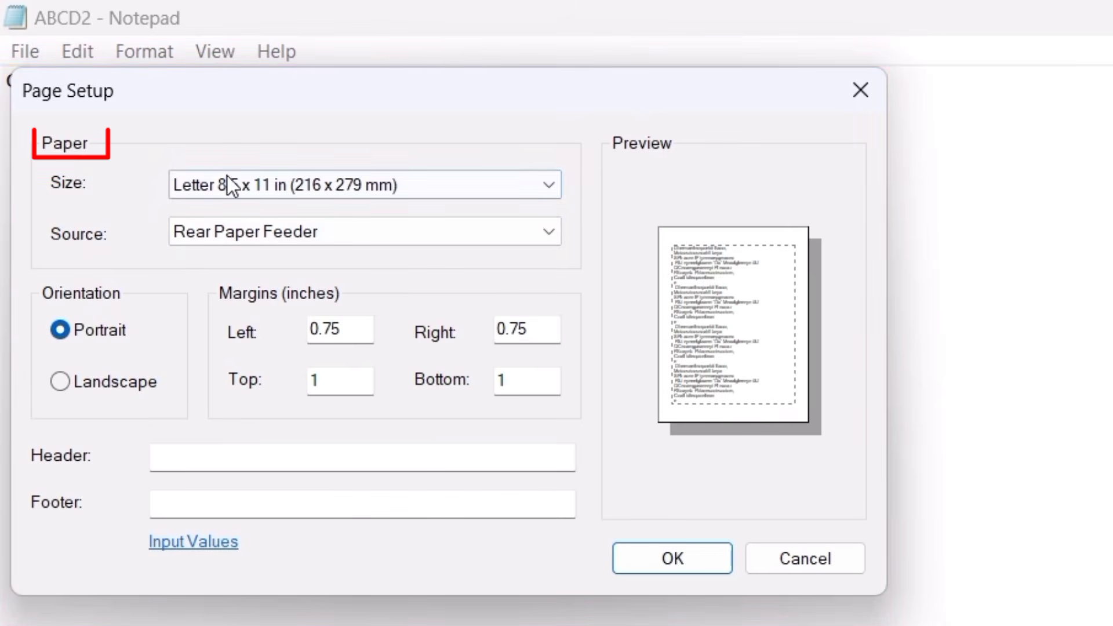
{"action": "left_click", "coordinate": [363, 195]}
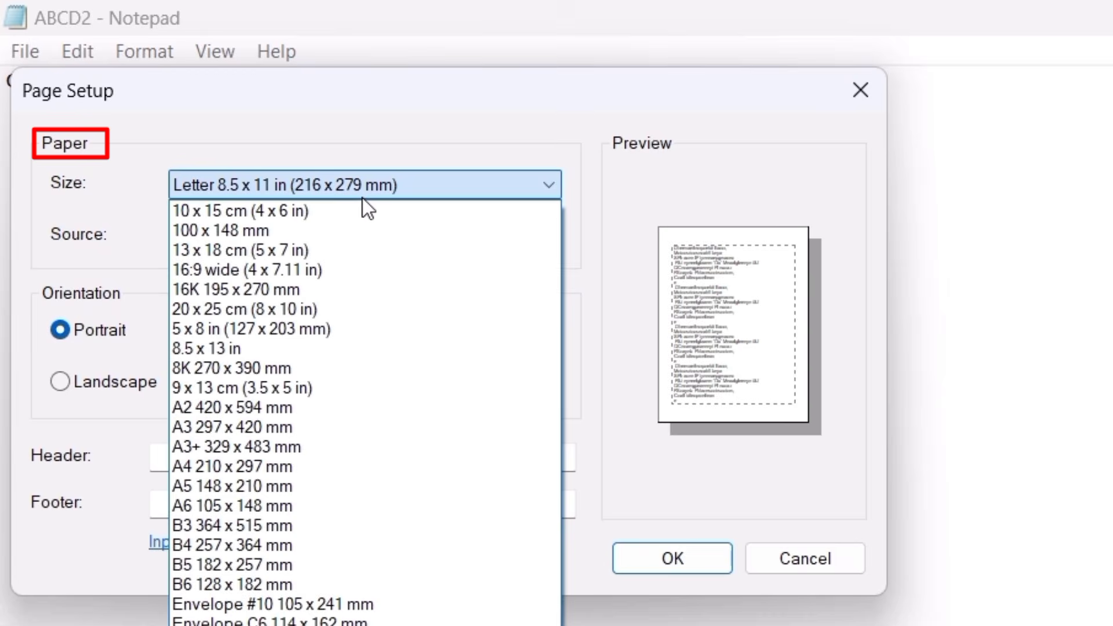
{"action": "left_click", "coordinate": [249, 467]}
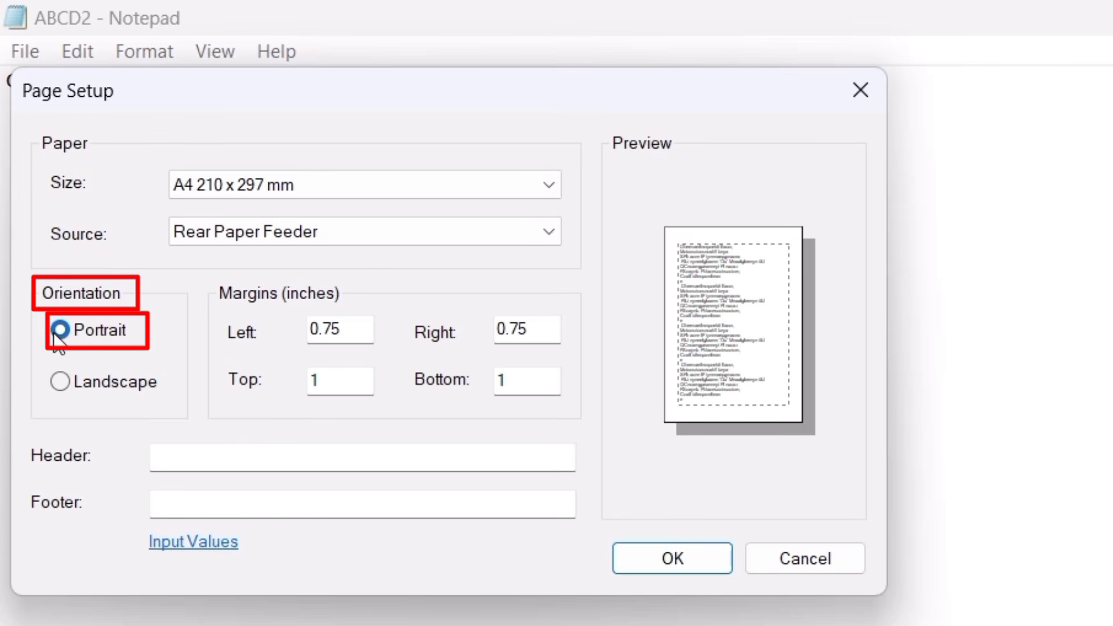
{"action": "left_click", "coordinate": [61, 384]}
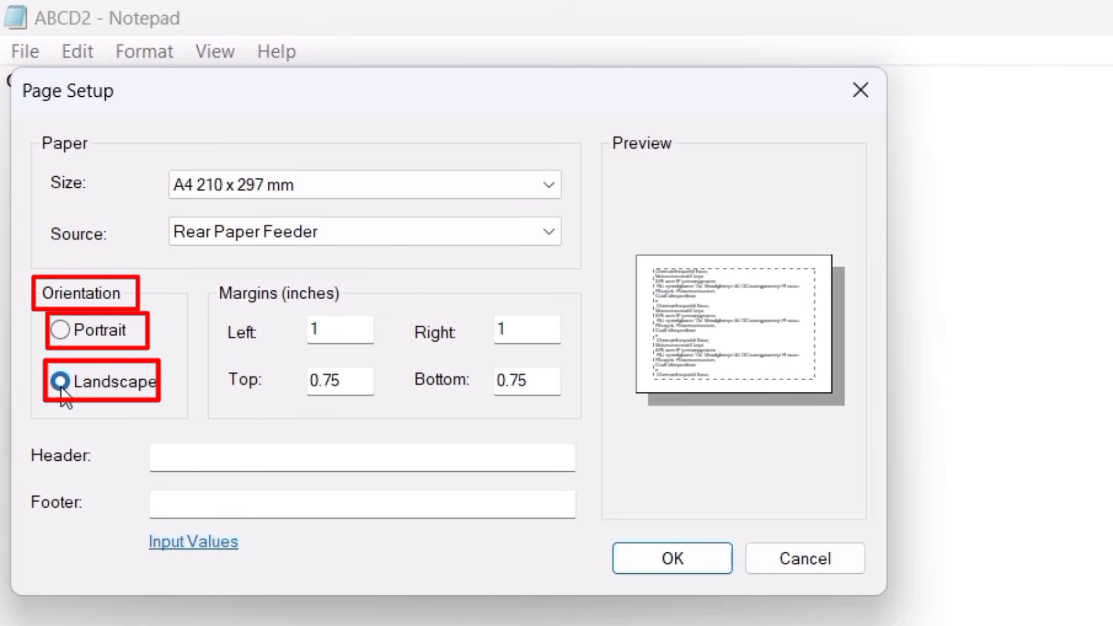
Go through the four page margin values and set the top margin to 1 inch
{"action": "left_click", "coordinate": [342, 329]}
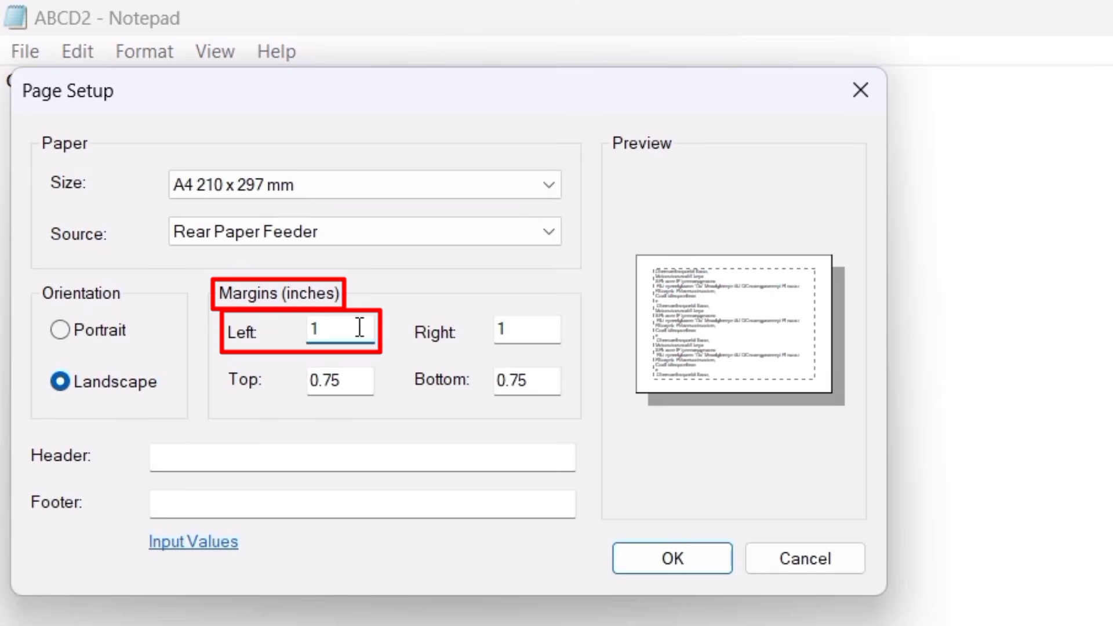
{"action": "left_click", "coordinate": [528, 324]}
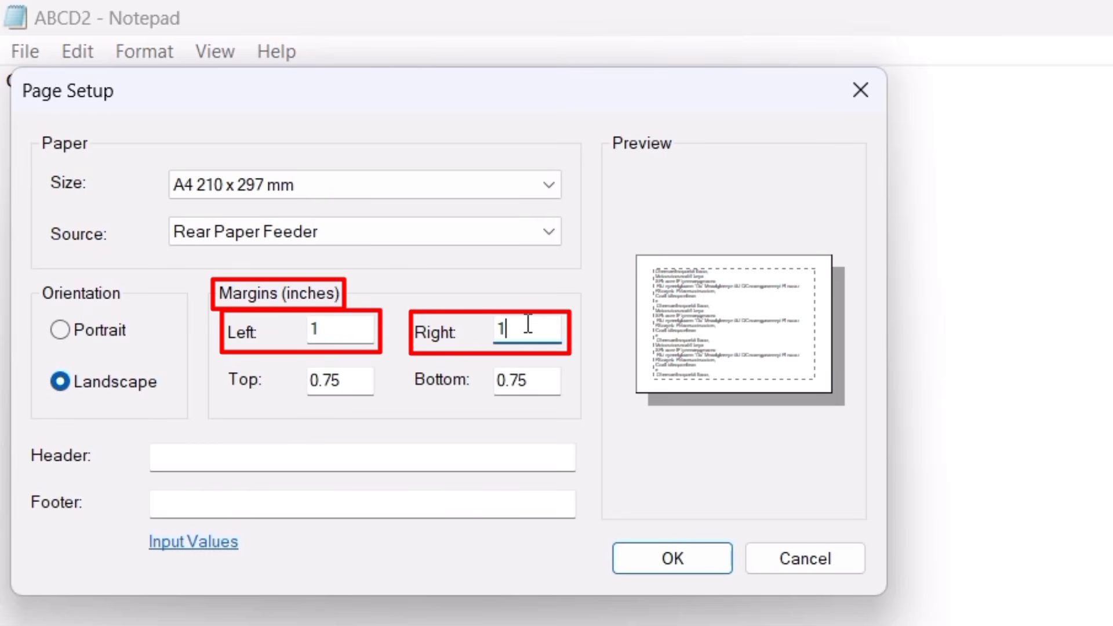
{"action": "left_click", "coordinate": [345, 378]}
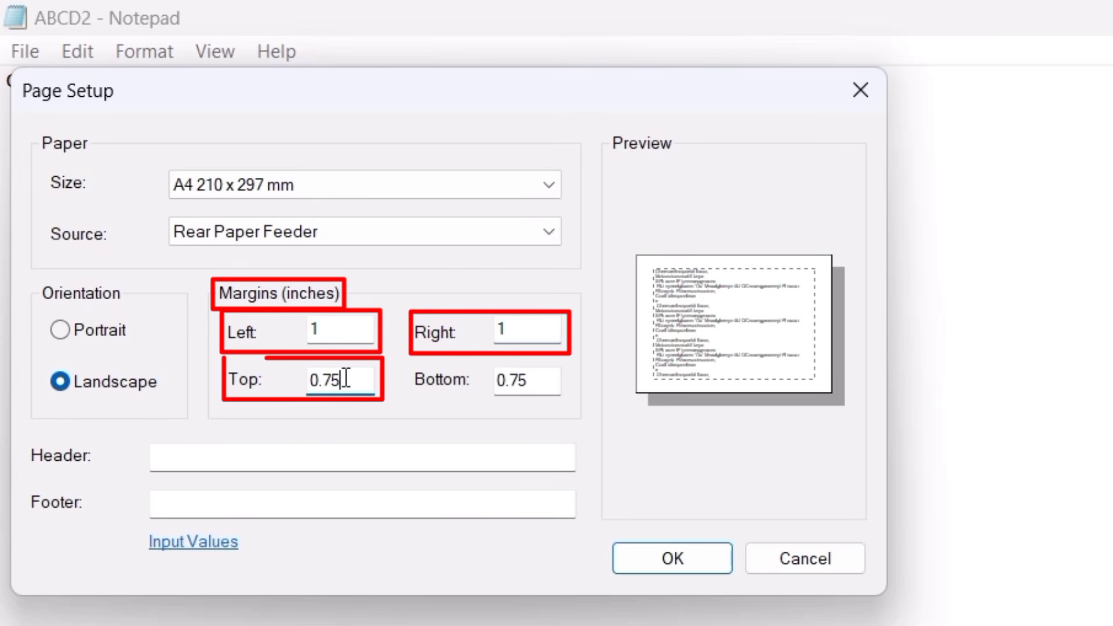
{"action": "left_click", "coordinate": [547, 378]}
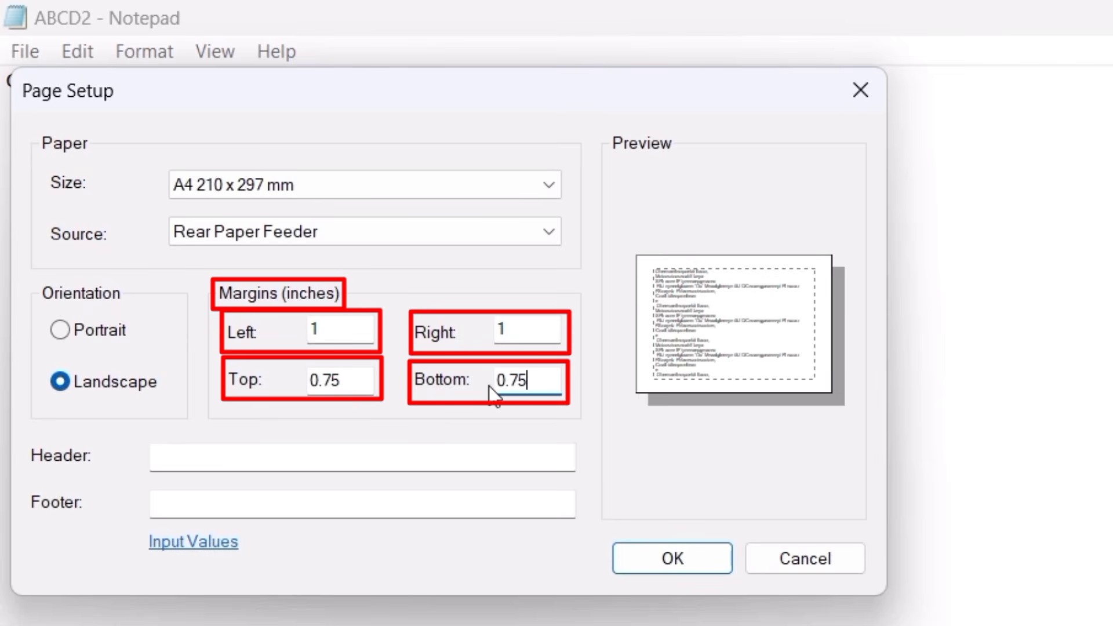
{"action": "left_click", "coordinate": [352, 385]}
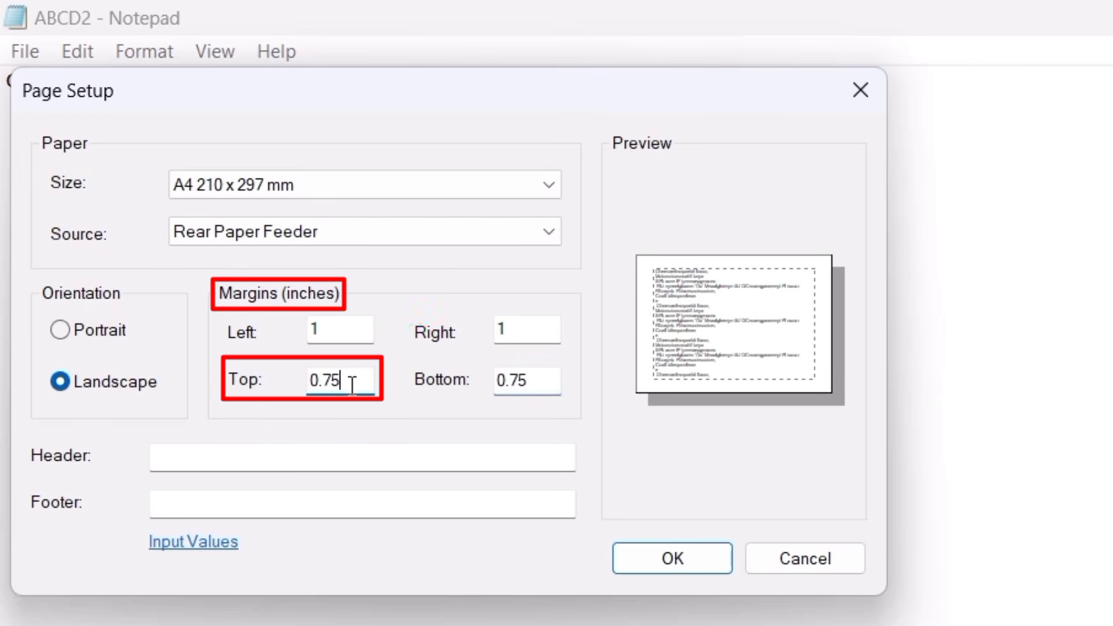
{"action": "key", "text": "BackSpace"}
{"action": "key", "text": "BackSpace"}
{"action": "key", "text": "BackSpace"}
{"action": "key", "text": "BackSpace"}
{"action": "type", "text": "1"}
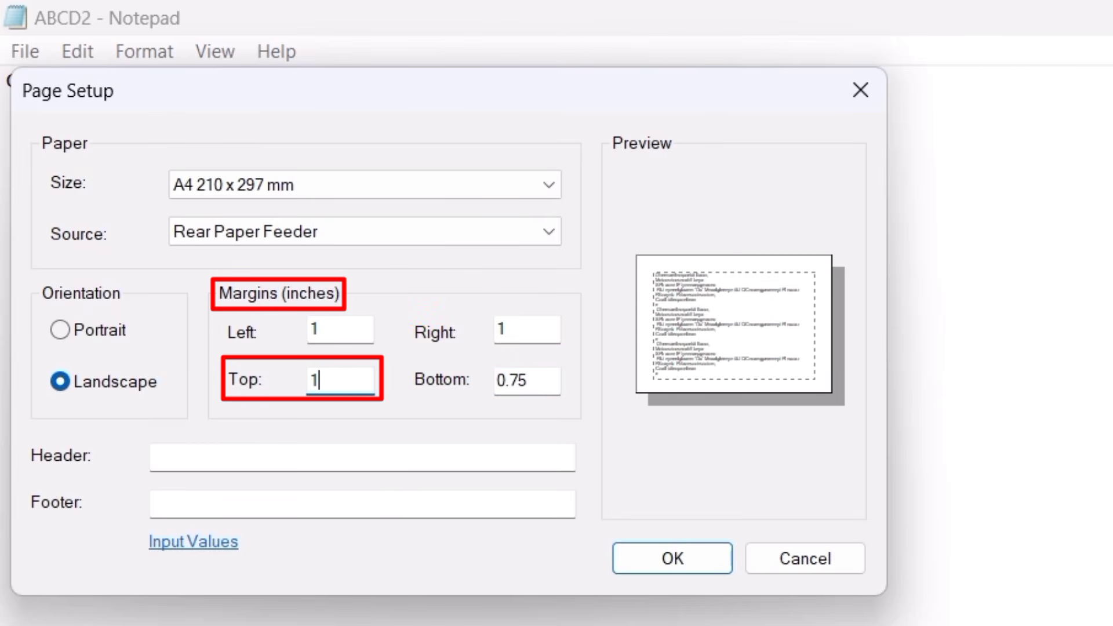
Set the bottom page margin to 1 inch and apply the page setup
{"action": "left_click", "coordinate": [536, 380]}
{"action": "key", "text": "BackSpace"}
{"action": "key", "text": "BackSpace"}
{"action": "key", "text": "BackSpace"}
{"action": "key", "text": "BackSpace"}
{"action": "type", "text": "1"}
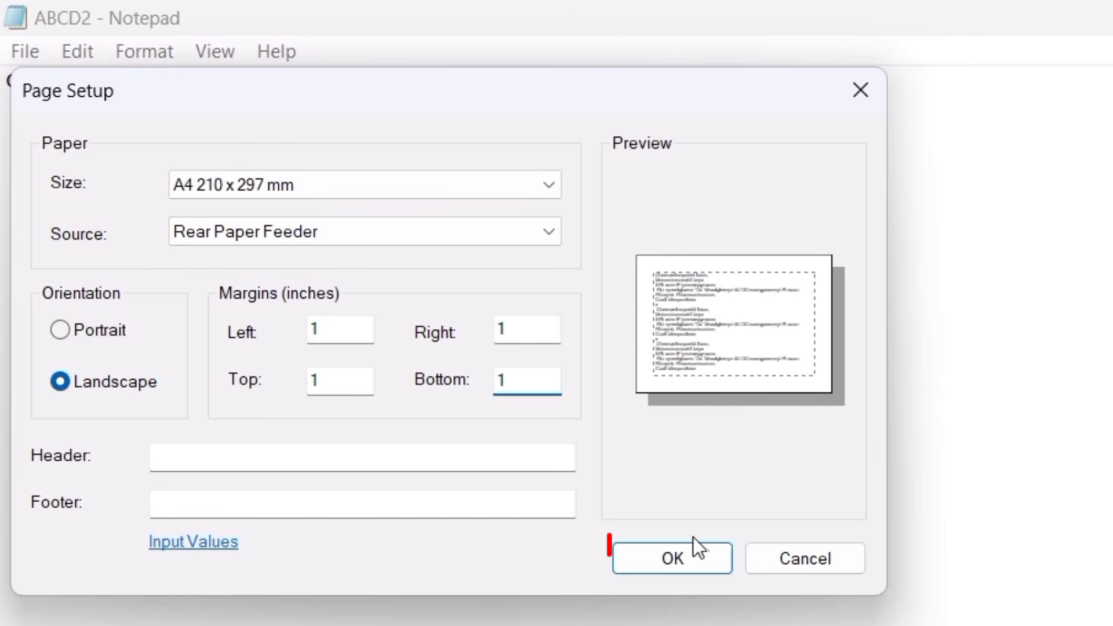
{"action": "left_click", "coordinate": [680, 550]}
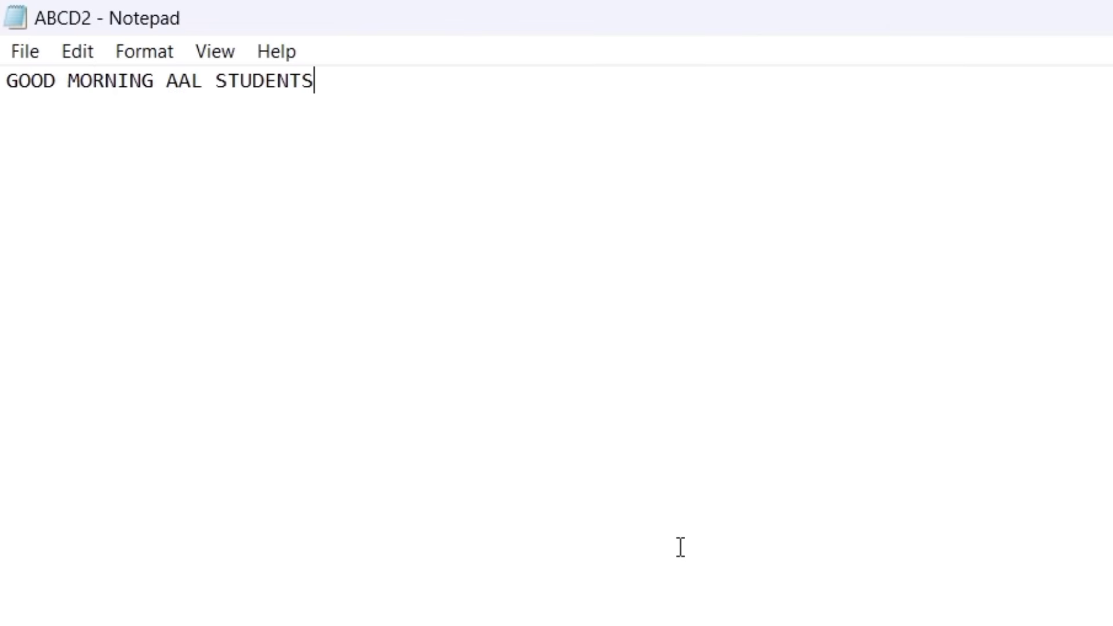
Start printing ABCD2, choosing the EPSON L3250 Series printer and Landscape orientation
{"action": "left_click", "coordinate": [31, 54]}
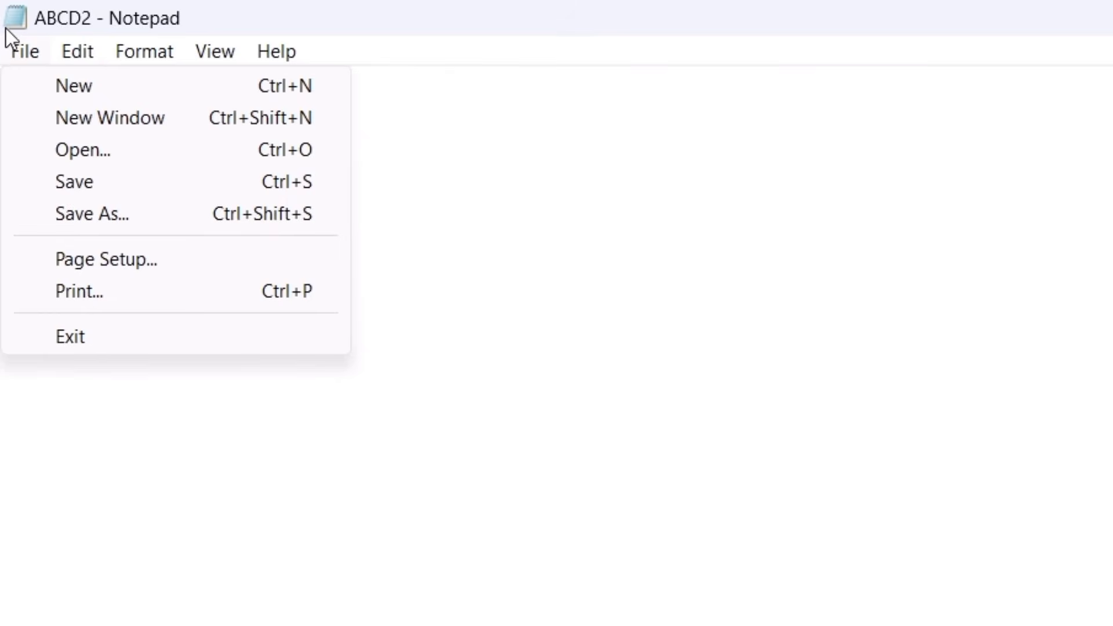
{"action": "left_click", "coordinate": [133, 296]}
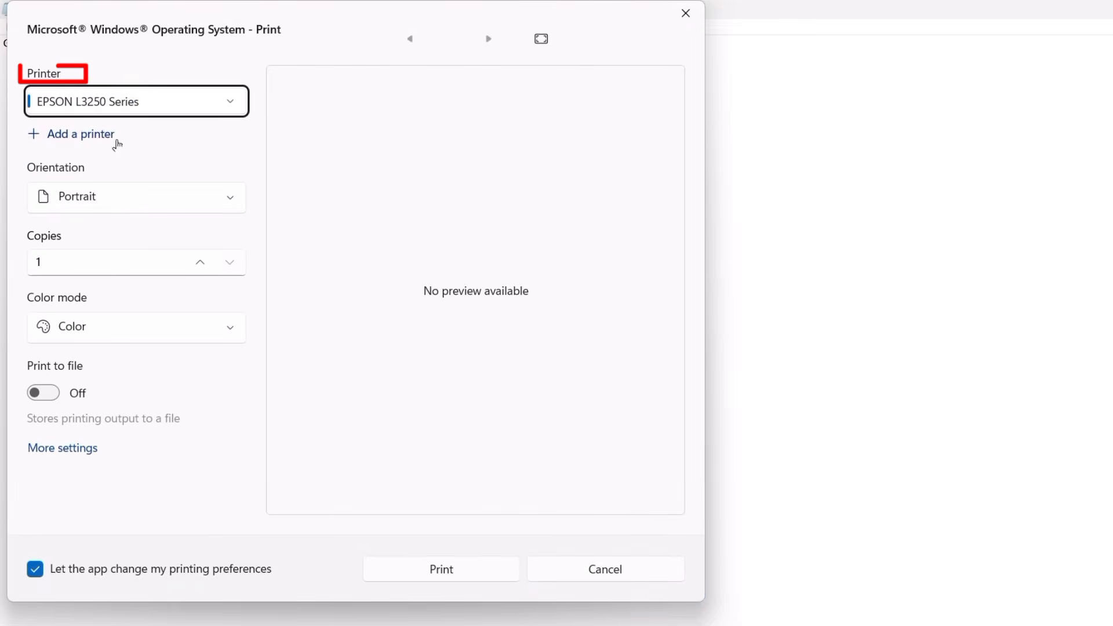
{"action": "left_click", "coordinate": [215, 107]}
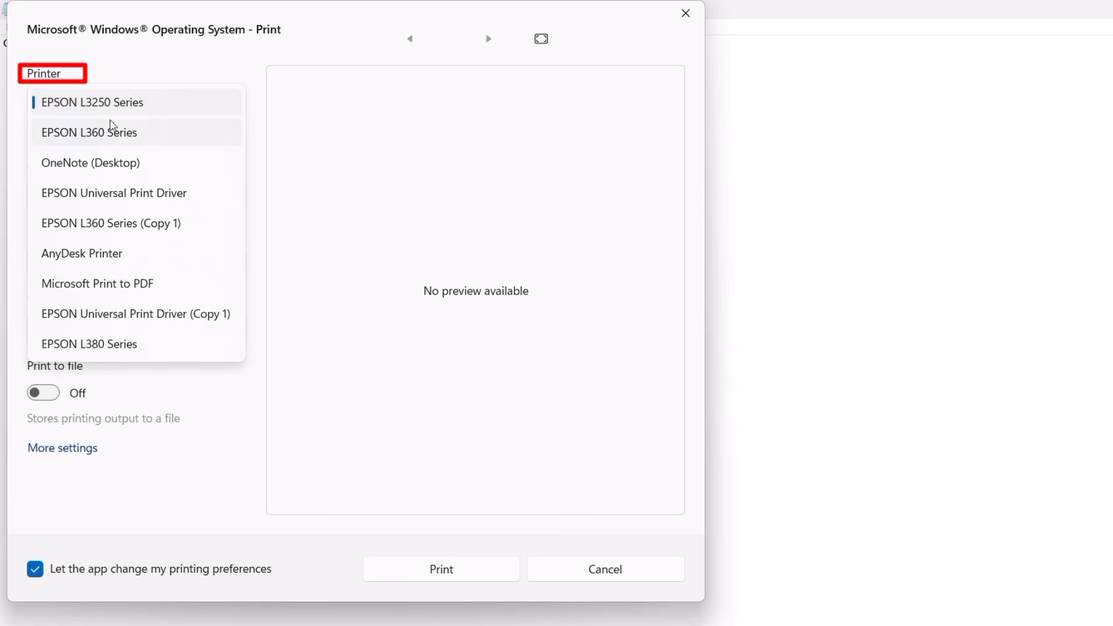
{"action": "left_click", "coordinate": [122, 106]}
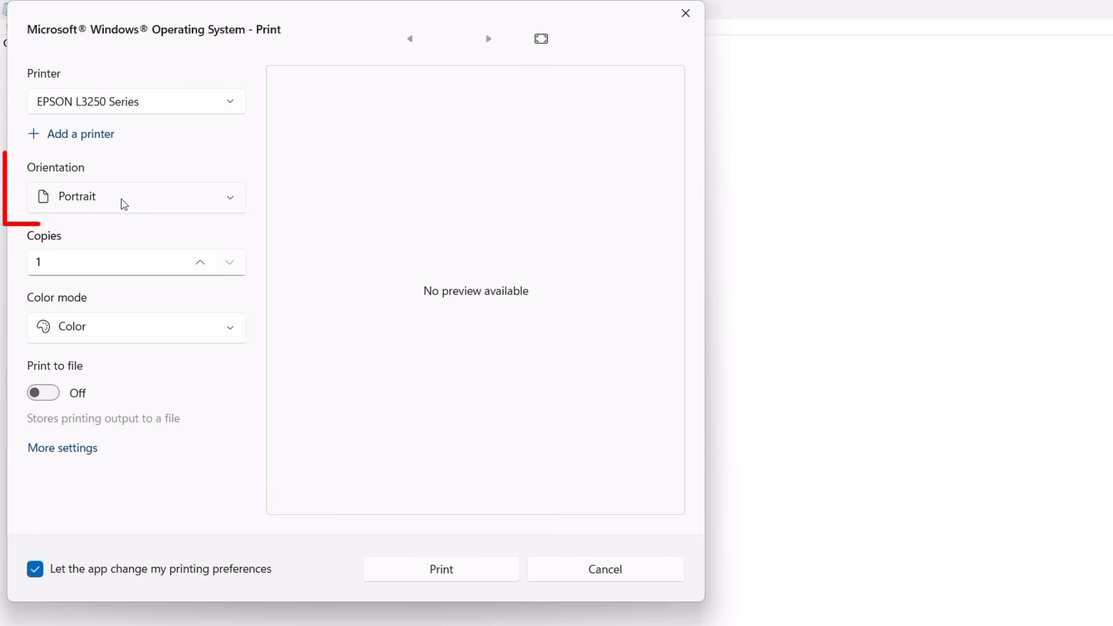
{"action": "left_click", "coordinate": [124, 204]}
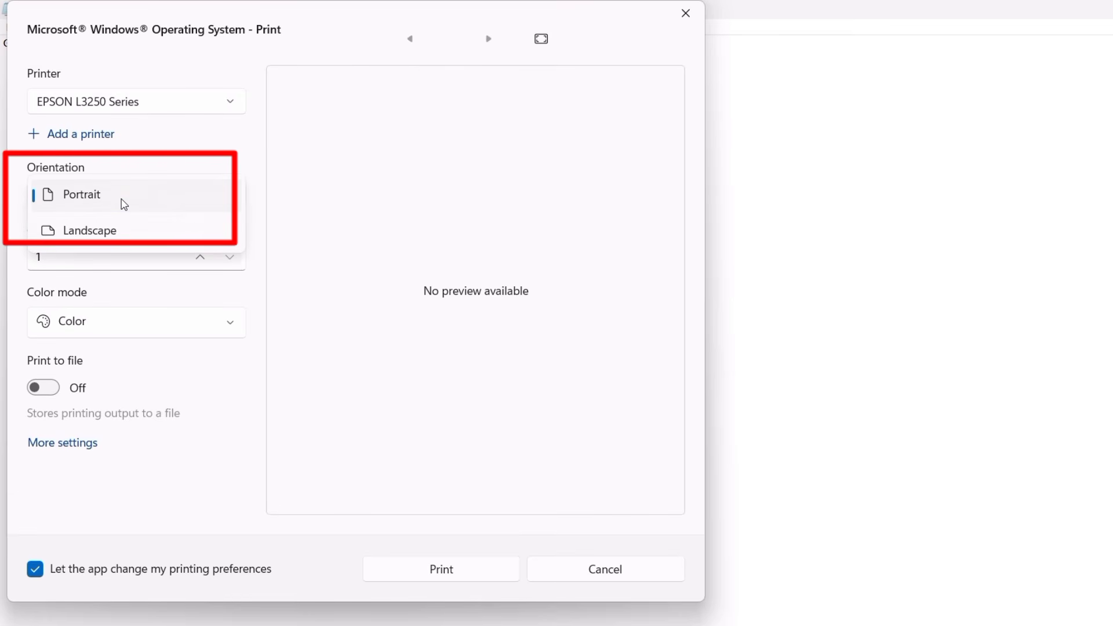
{"action": "left_click", "coordinate": [94, 237]}
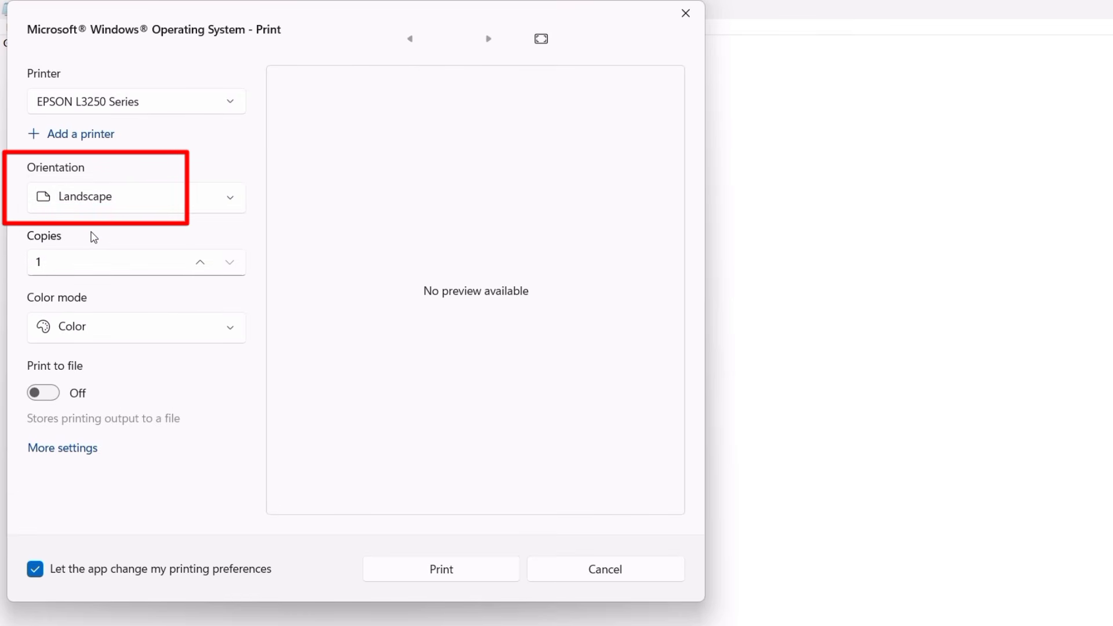
Check the number of copies and choose Color as the color mode for the print job
{"action": "left_click", "coordinate": [70, 266]}
{"action": "left_click", "coordinate": [69, 267]}
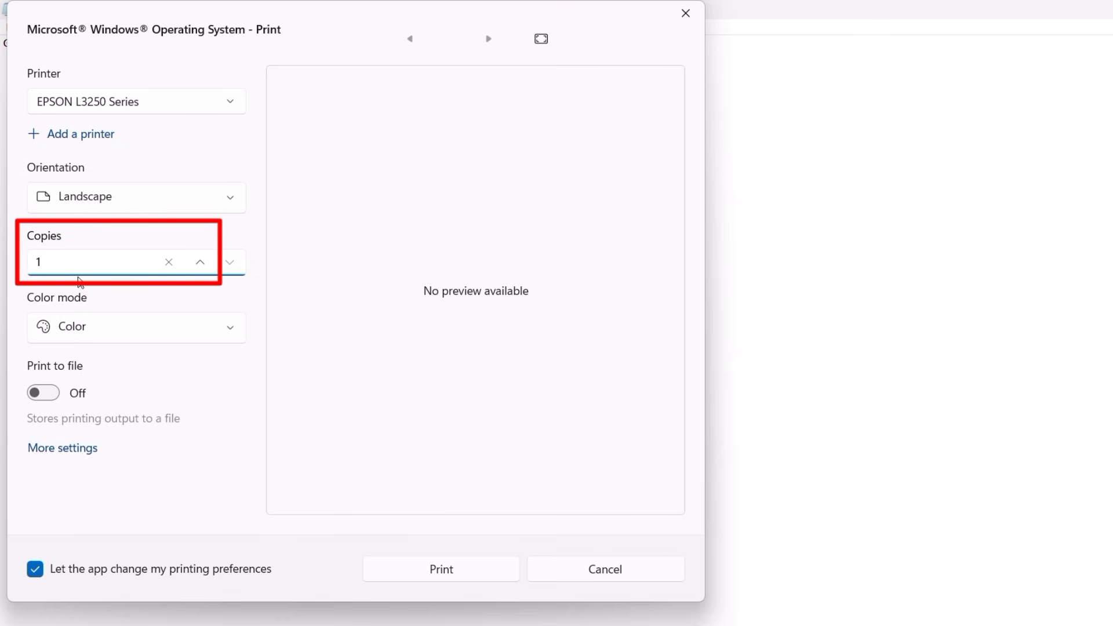
{"action": "left_click", "coordinate": [99, 337]}
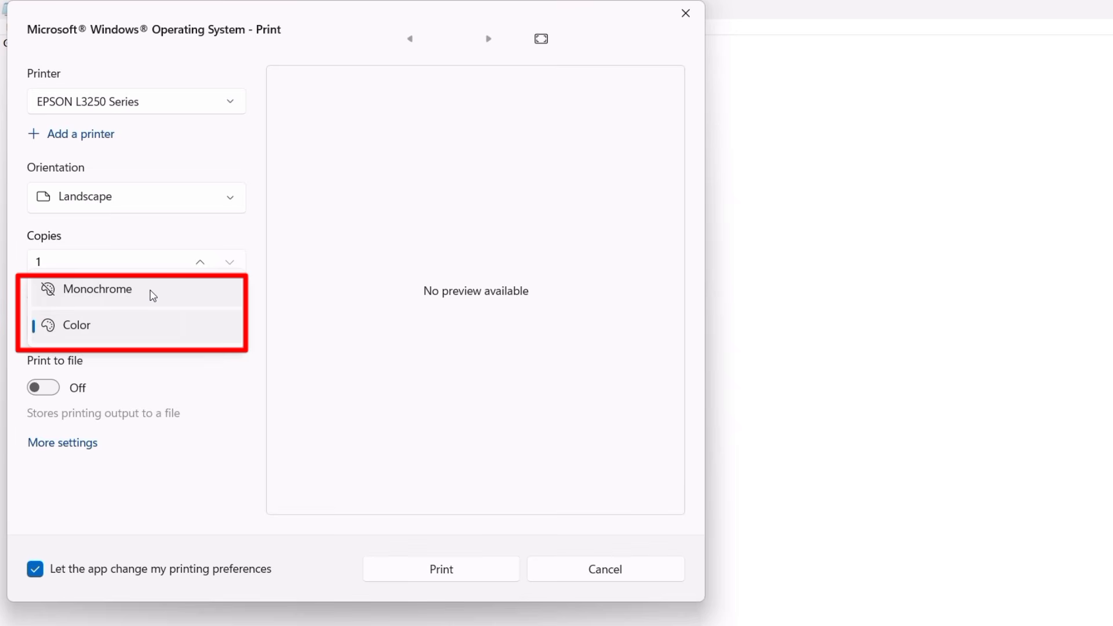
{"action": "left_click", "coordinate": [84, 335]}
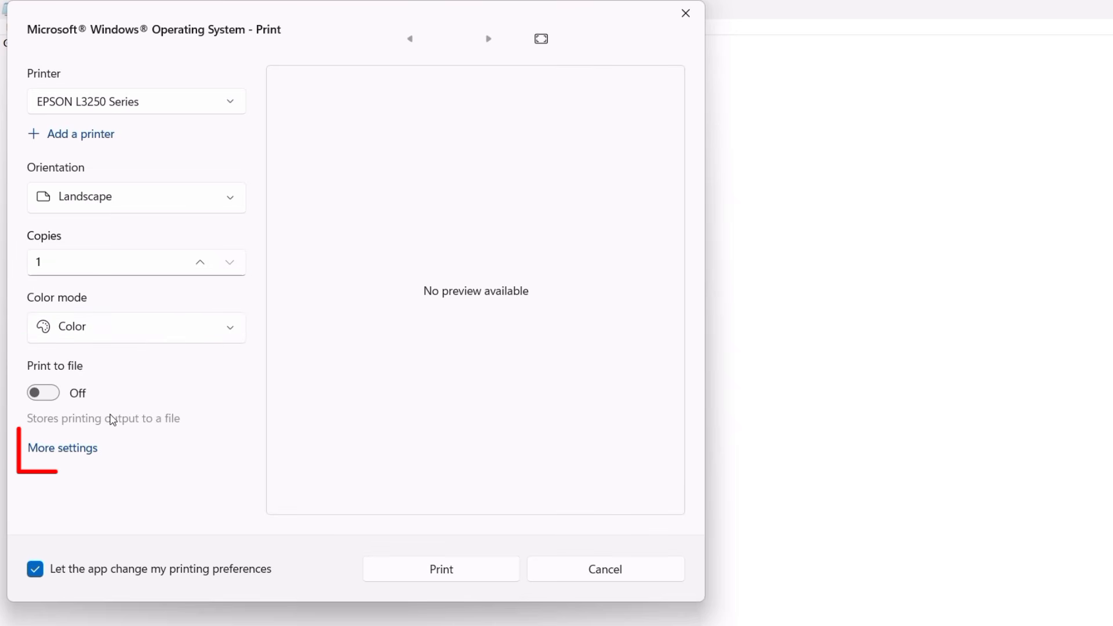
In the printer's detailed preferences, set the document size to A4 210 x 297 mm and keep Plain paper as the paper type
{"action": "left_click", "coordinate": [77, 458]}
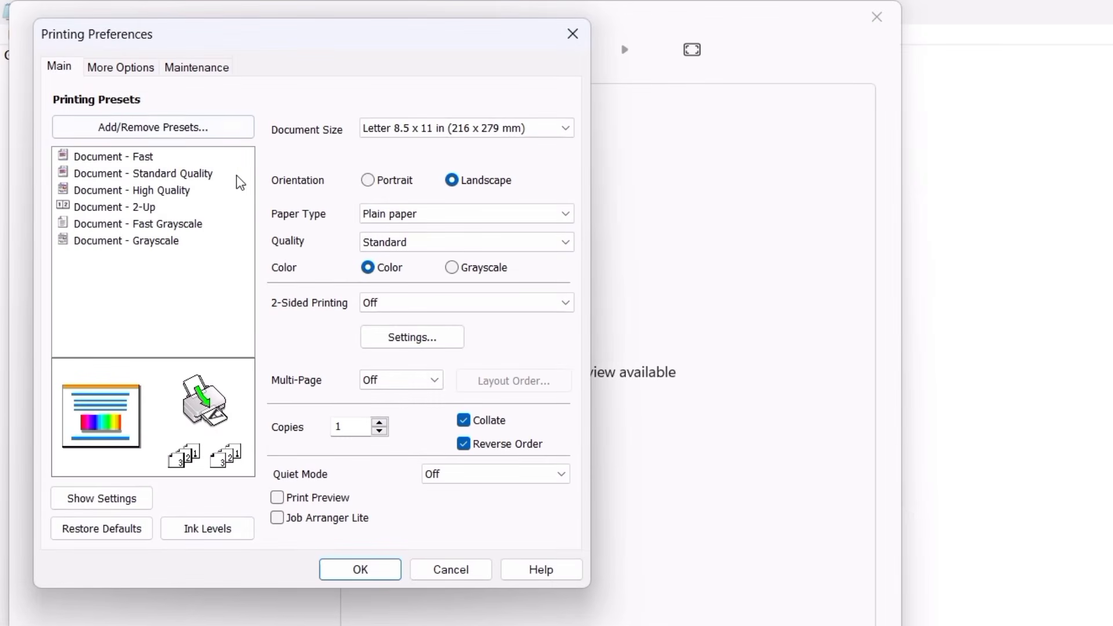
{"action": "mouse_move", "coordinate": [245, 176]}
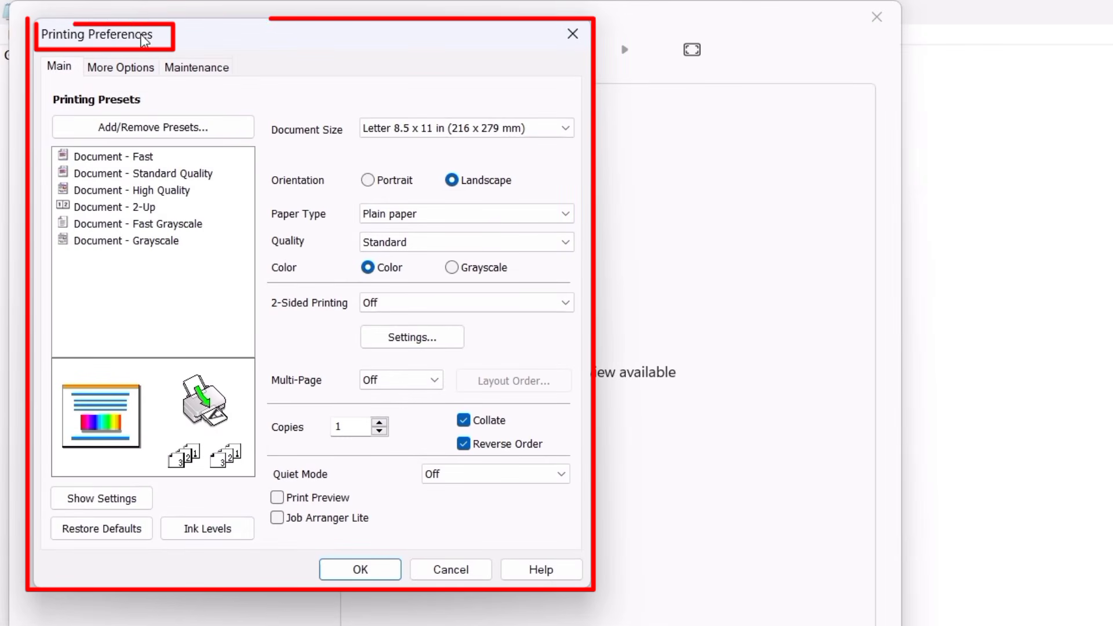
{"action": "left_click", "coordinate": [392, 131]}
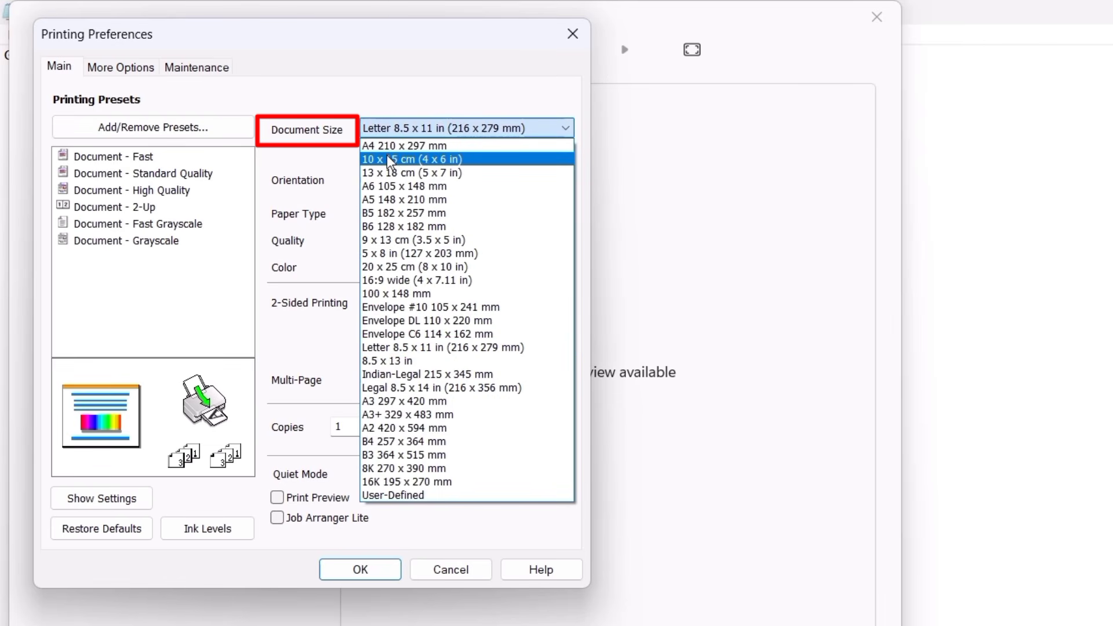
{"action": "left_click", "coordinate": [380, 149]}
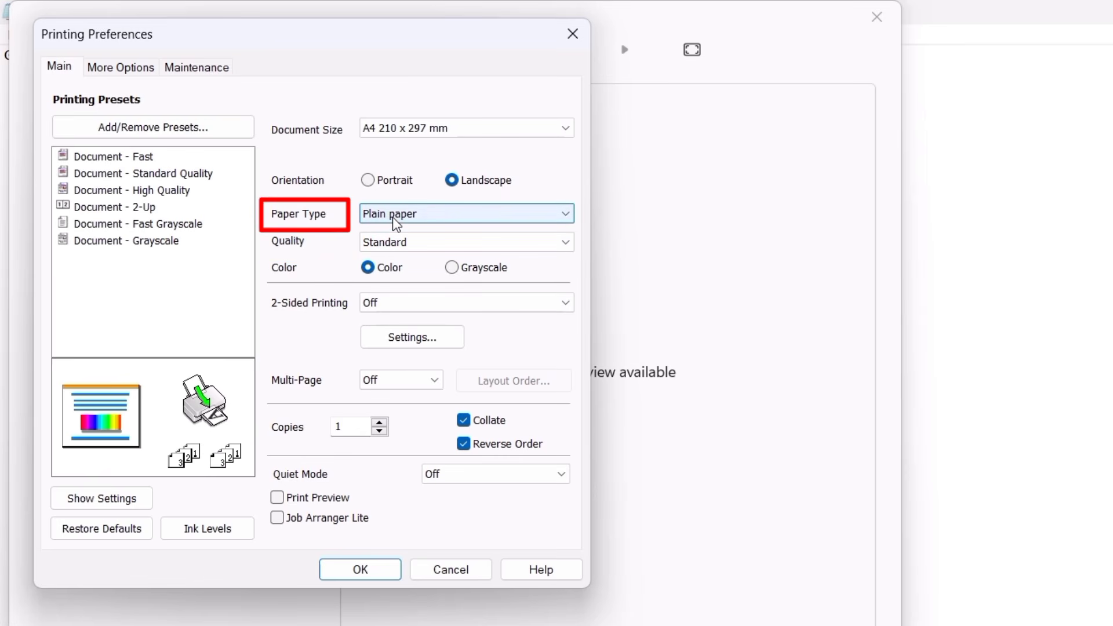
{"action": "left_click", "coordinate": [394, 220]}
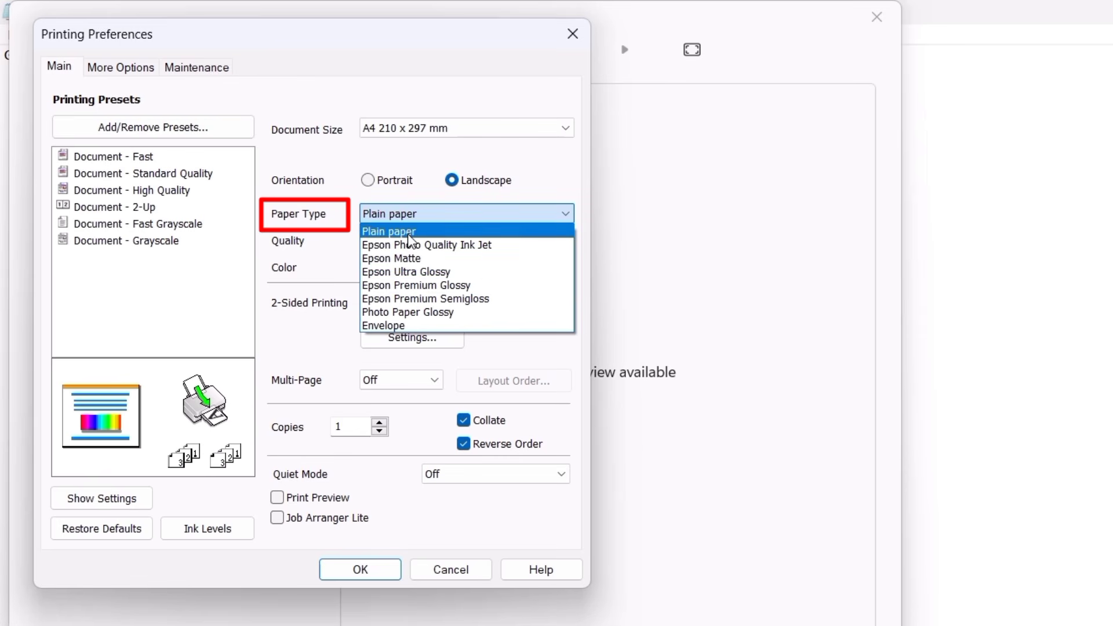
{"action": "left_click", "coordinate": [398, 216]}
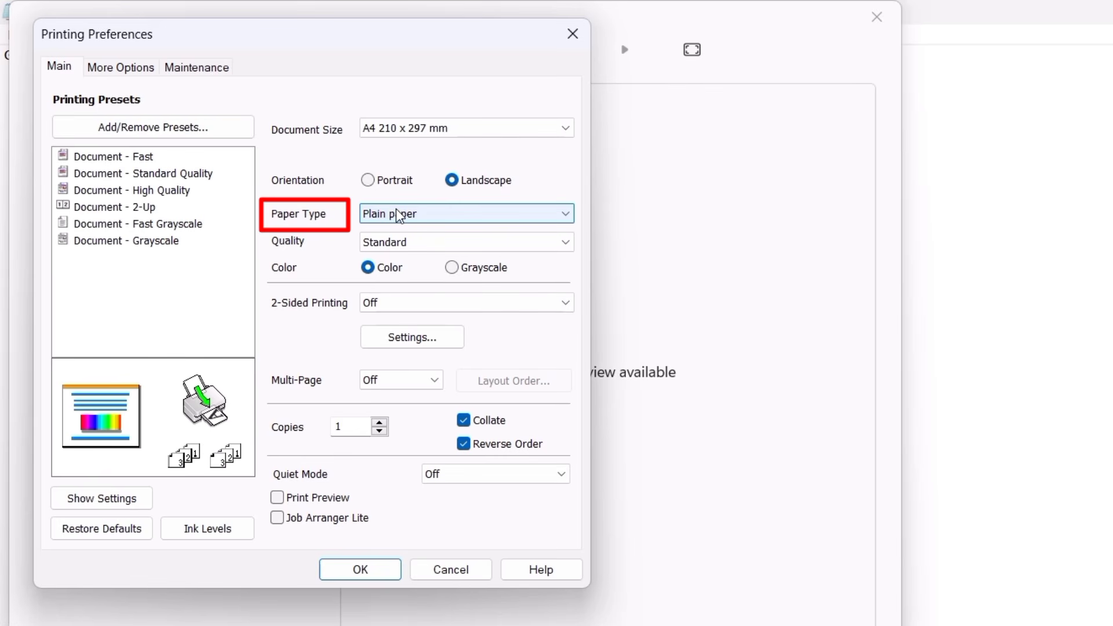
Keep Plain paper, Standard quality and 1 copy in the printing preferences and apply them
{"action": "left_click", "coordinate": [398, 216]}
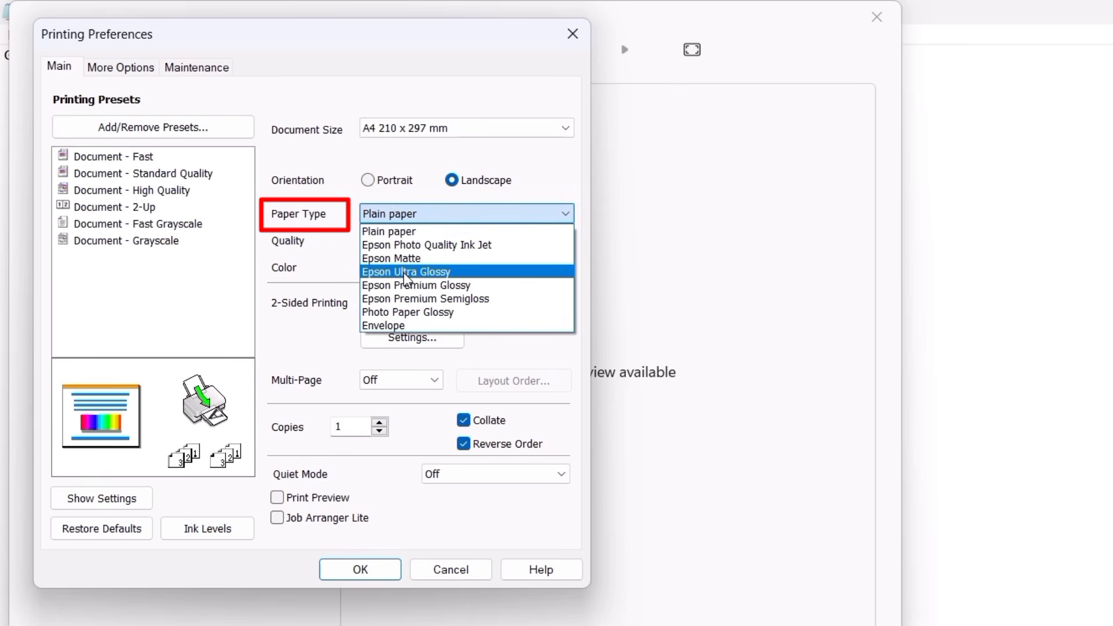
{"action": "left_click", "coordinate": [398, 216]}
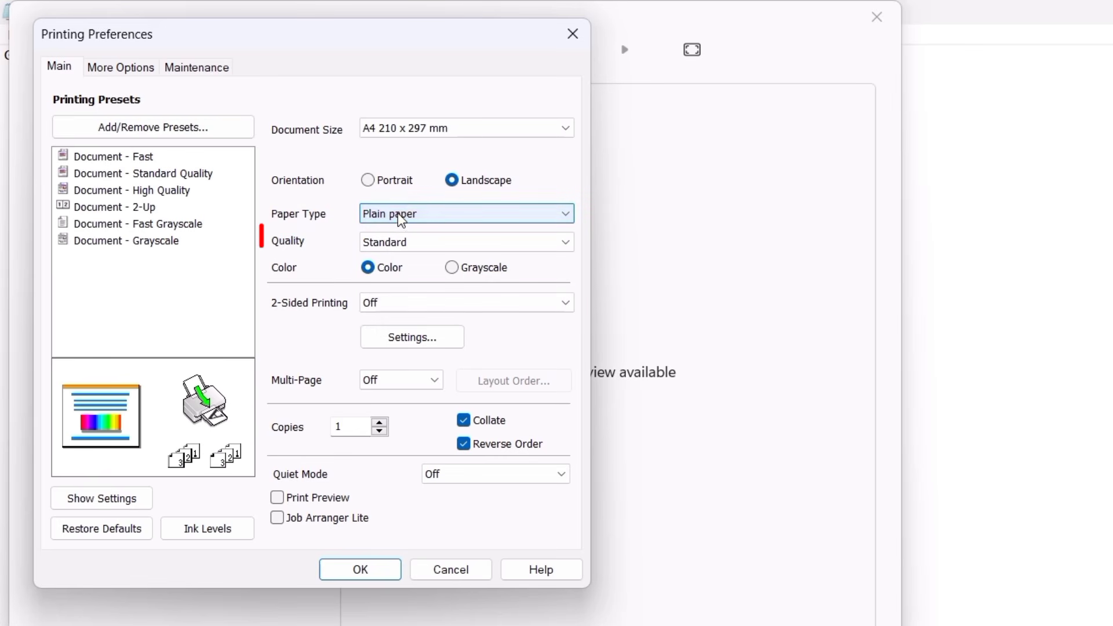
{"action": "left_click", "coordinate": [400, 242]}
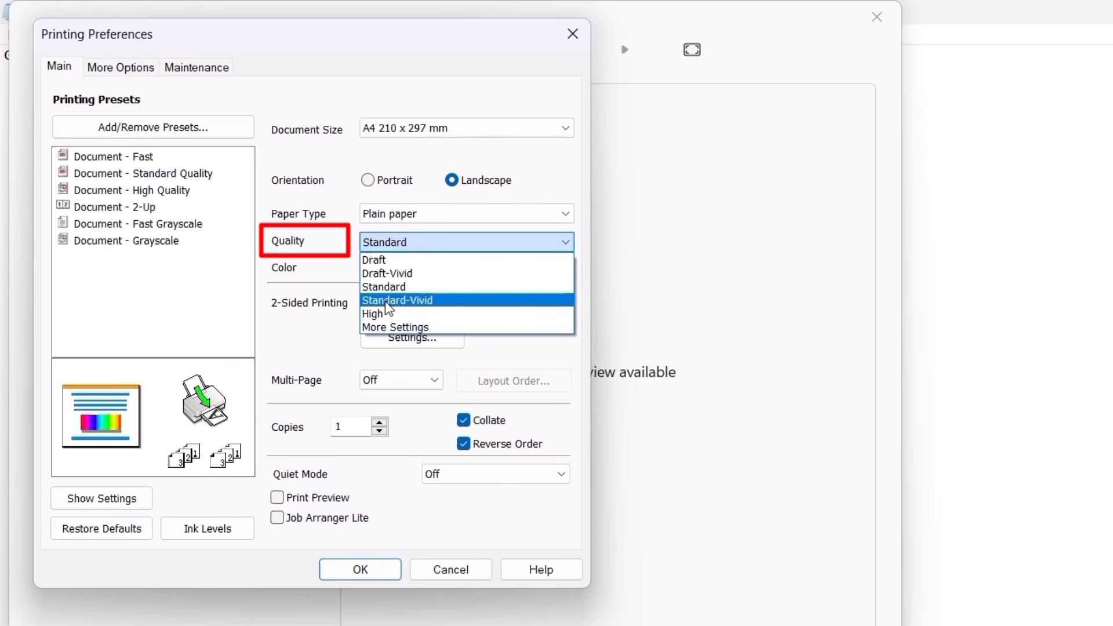
{"action": "left_click", "coordinate": [394, 240]}
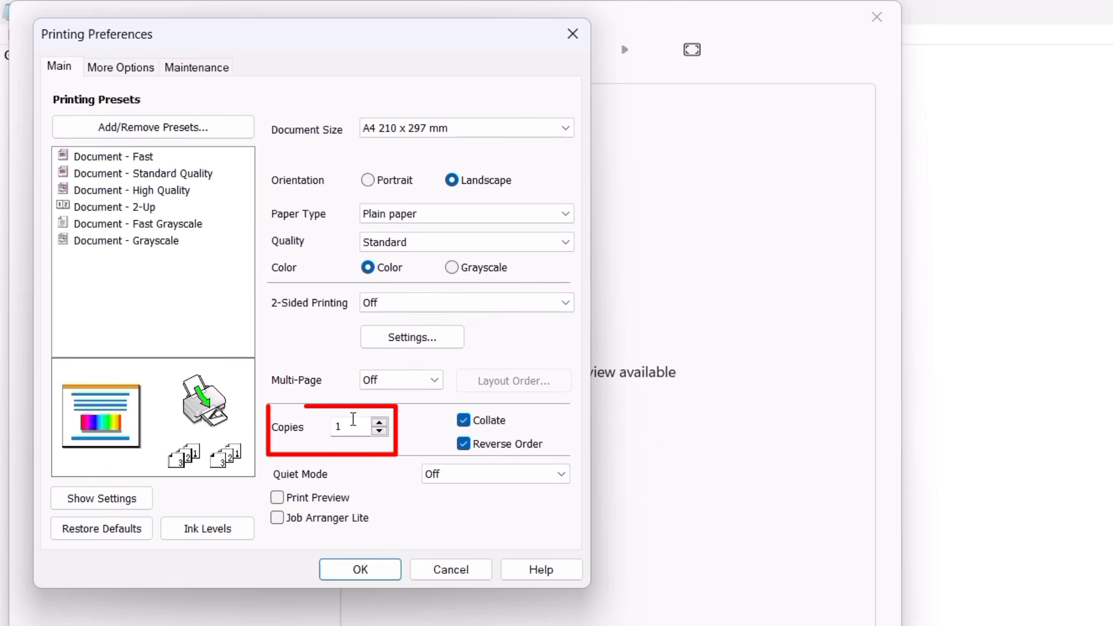
{"action": "left_click", "coordinate": [353, 425]}
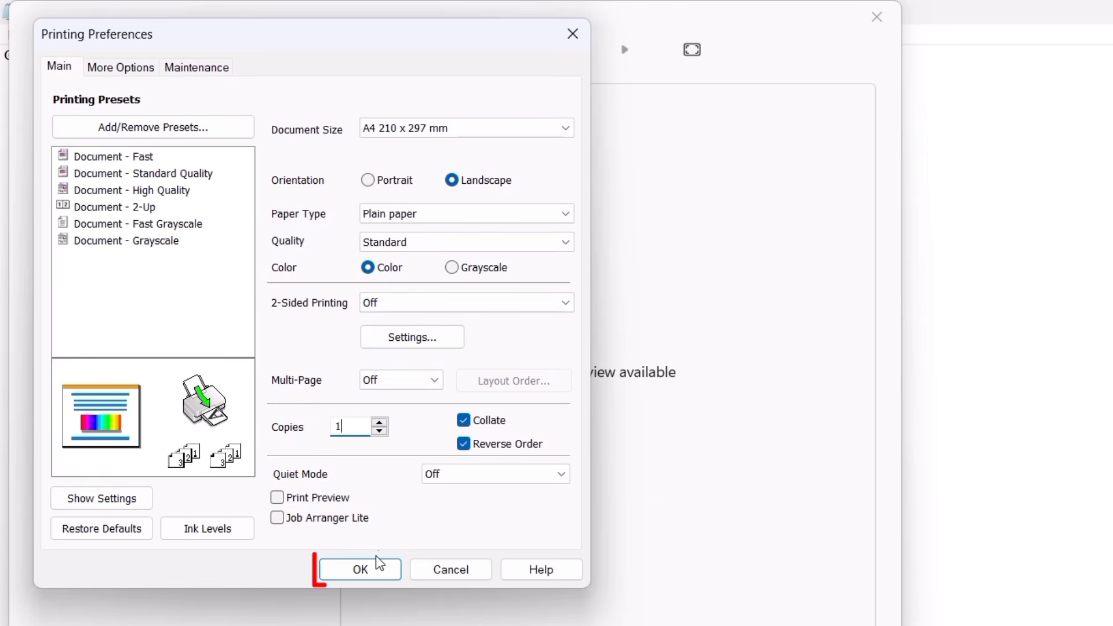
{"action": "left_click", "coordinate": [374, 577]}
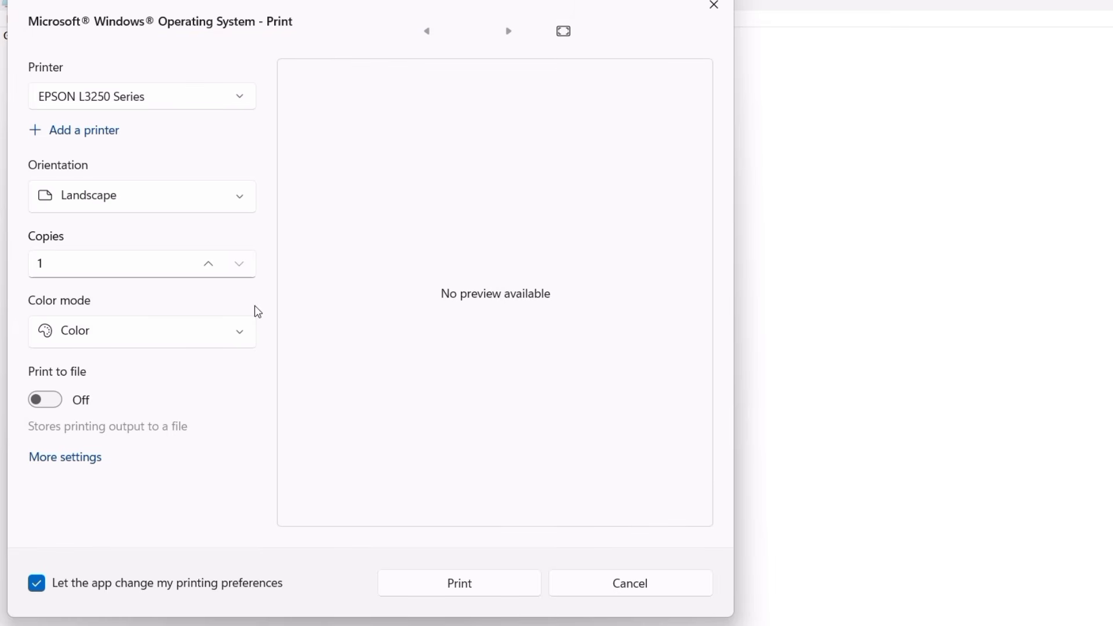
Print the document on the EPSON L3250 Series and minimize the printer's status window
{"action": "left_click", "coordinate": [453, 583]}
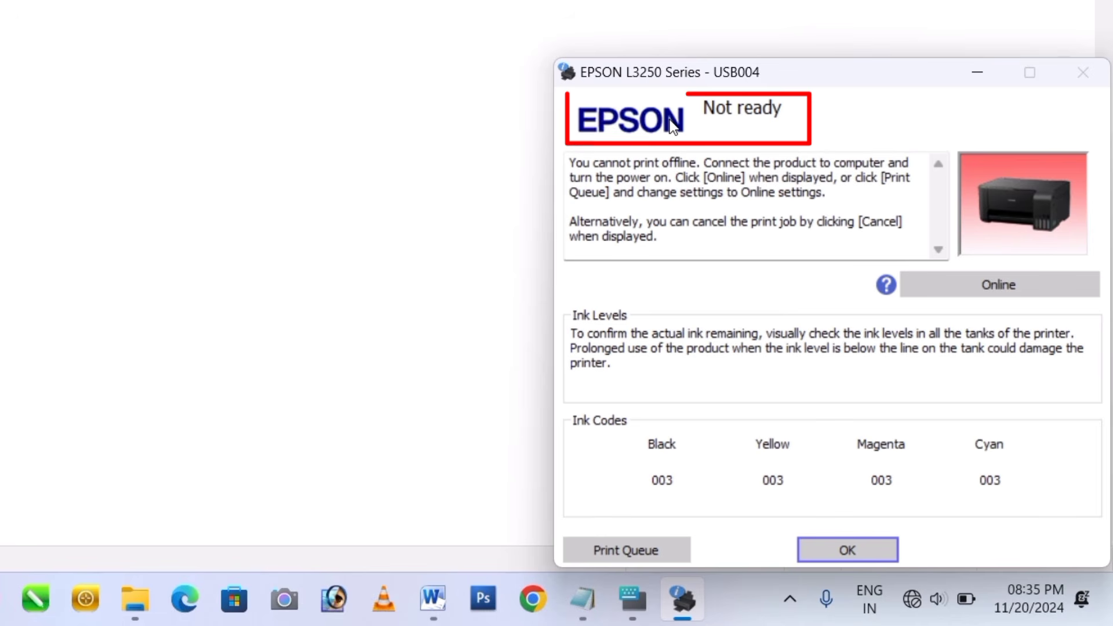
{"action": "left_click", "coordinate": [979, 76]}
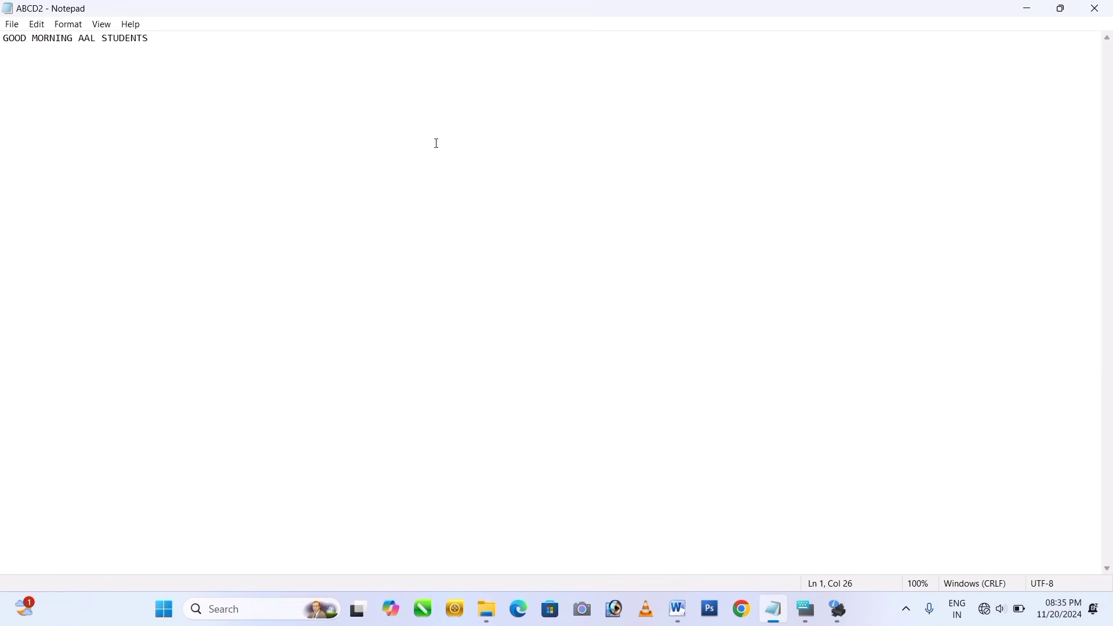
Exit Notepad with its Exit command, closing the ABCD2 document
{"action": "left_click", "coordinate": [12, 24]}
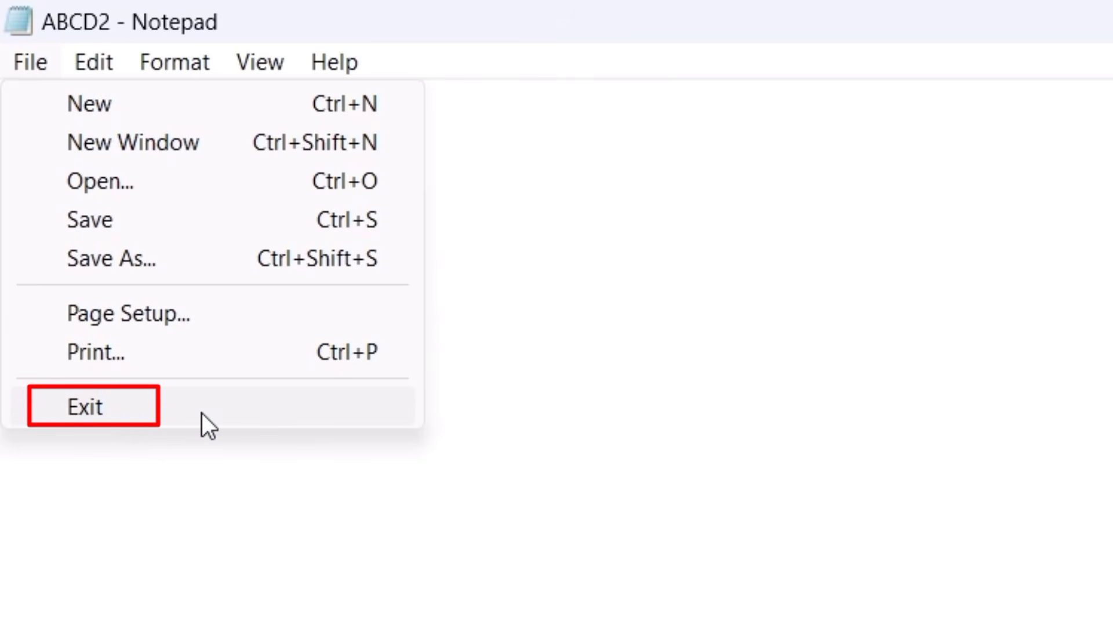
{"action": "left_click", "coordinate": [451, 485]}
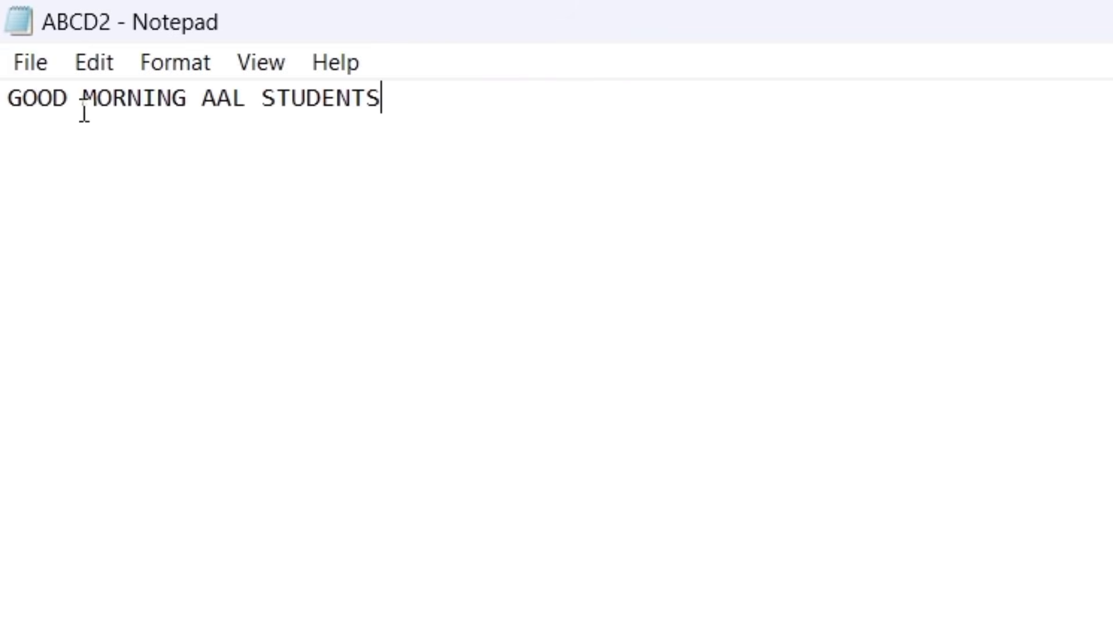
{"action": "left_click", "coordinate": [30, 63]}
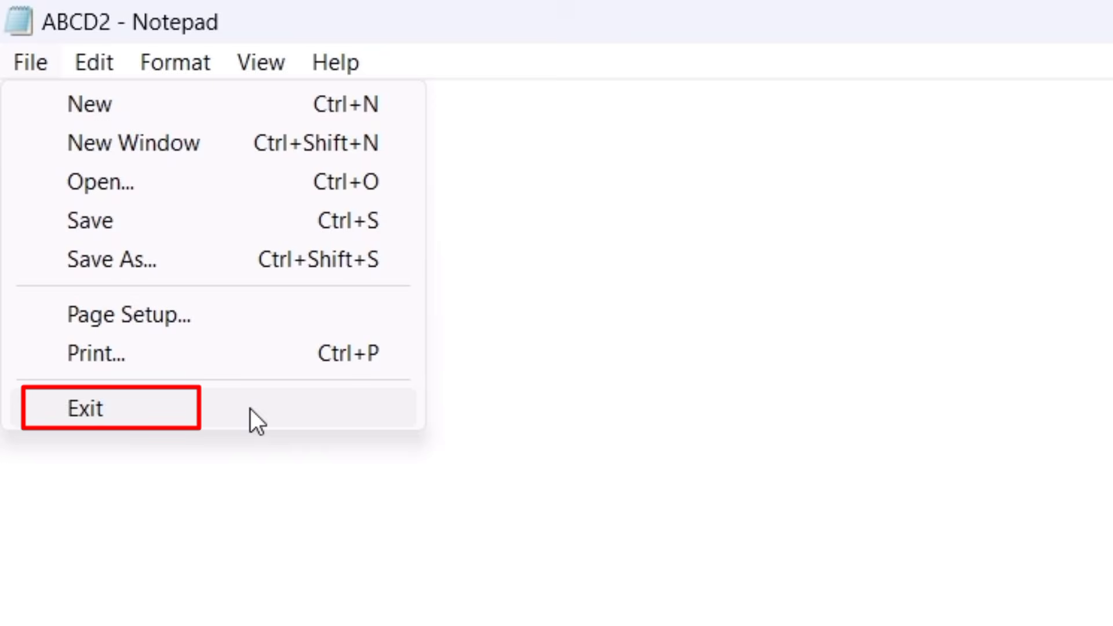
{"action": "left_click", "coordinate": [249, 408]}
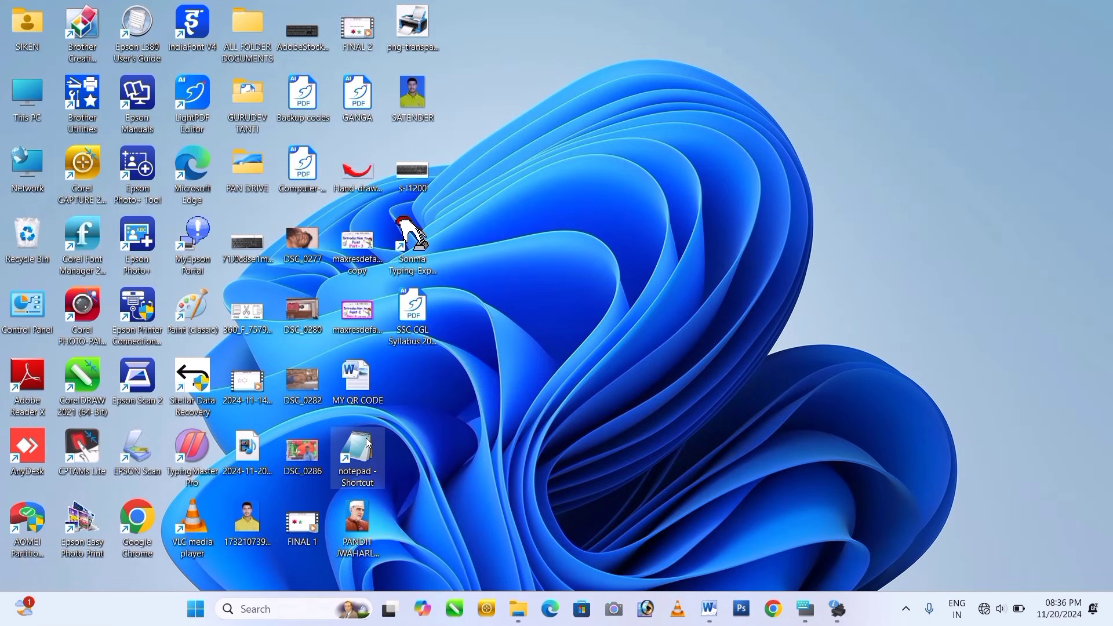
Reopen Notepad from its desktop shortcut, maximize the window, and look over the file and editing commands
{"action": "double_click", "coordinate": [369, 443]}
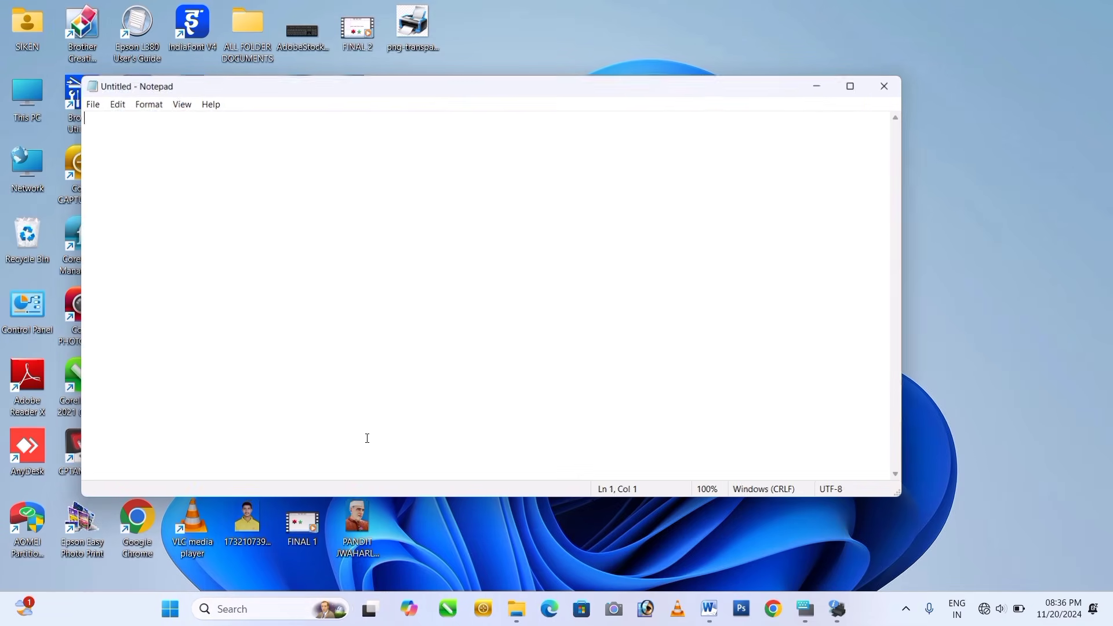
{"action": "left_click", "coordinate": [853, 84]}
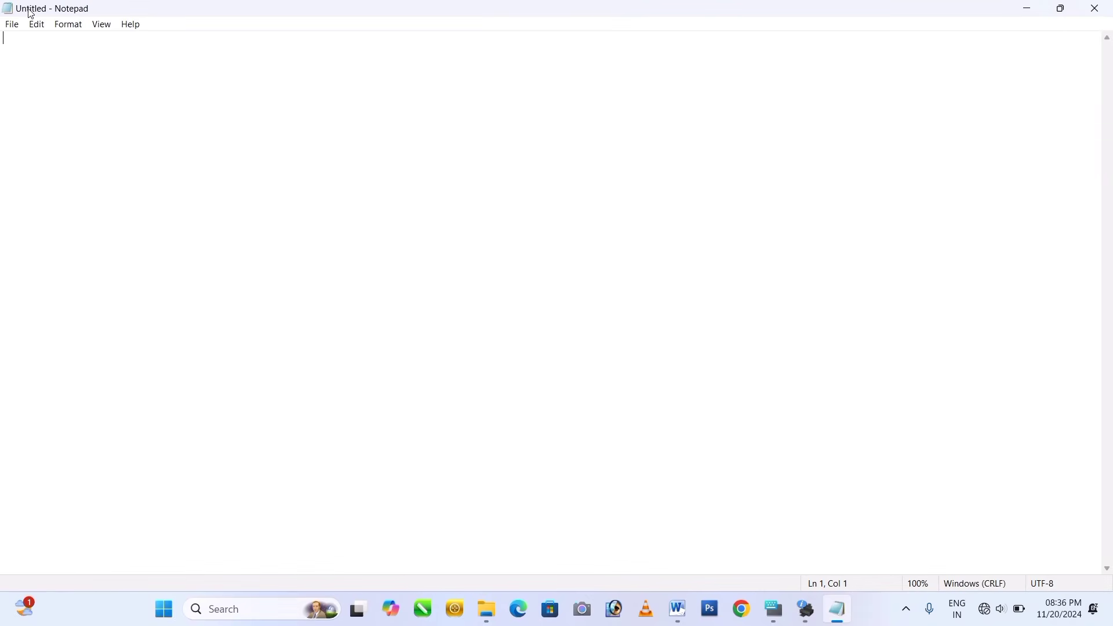
{"action": "left_click", "coordinate": [5, 26]}
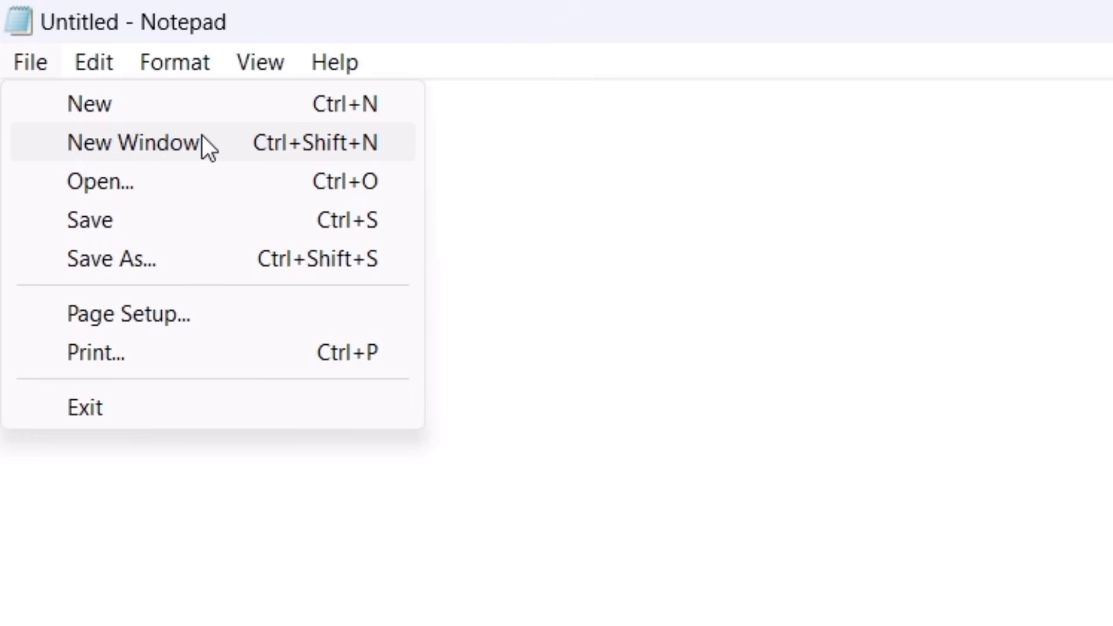
{"action": "mouse_move", "coordinate": [96, 60]}
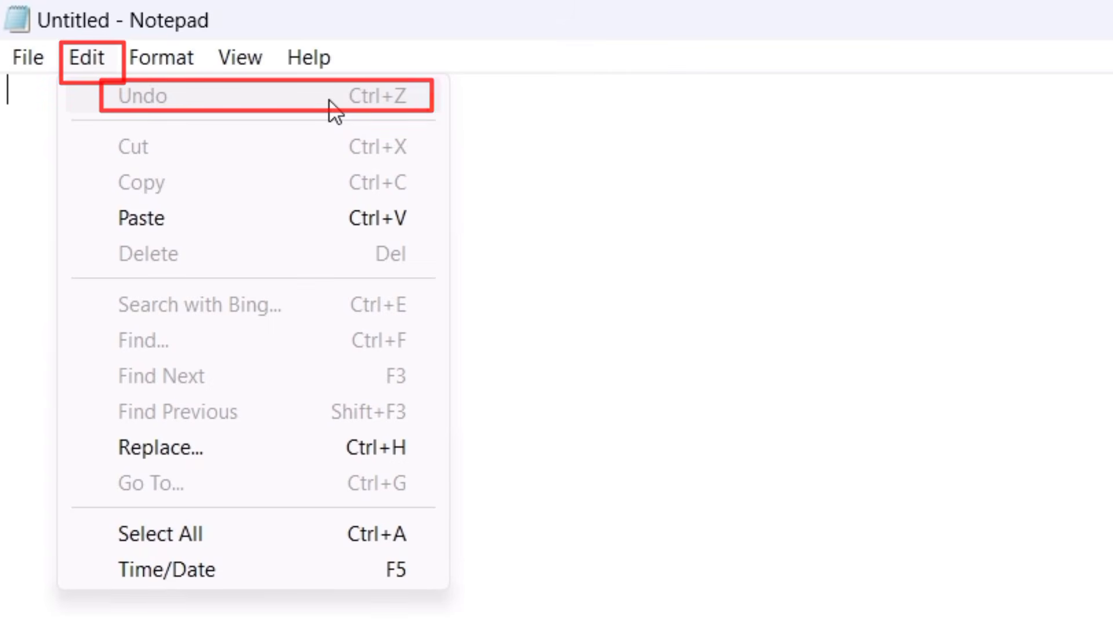
{"action": "left_click", "coordinate": [585, 144]}
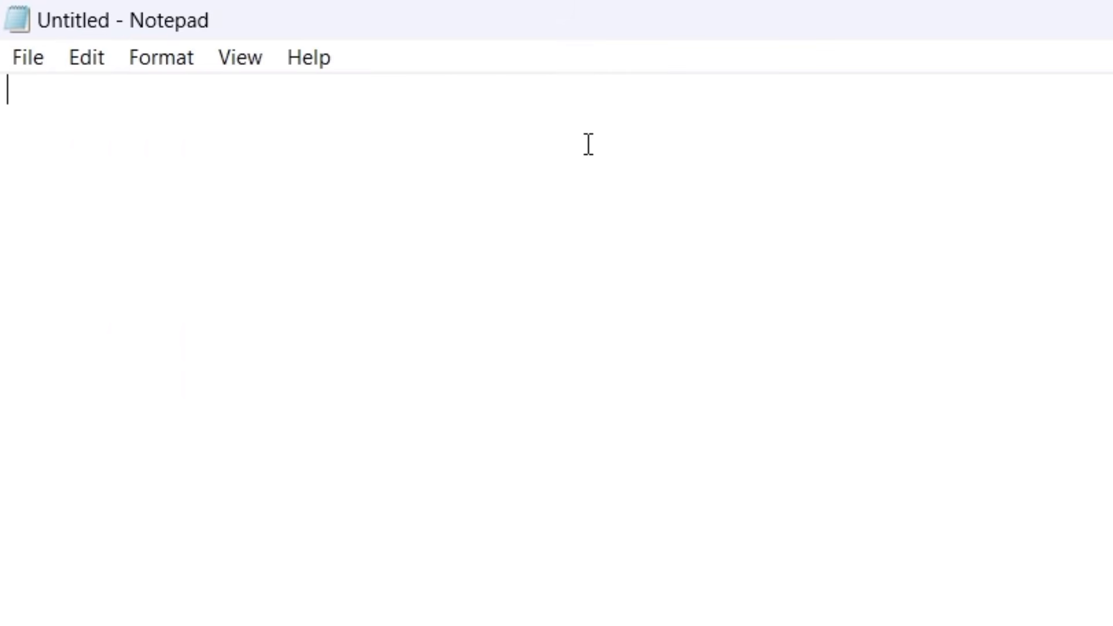
Enter ABCD in the blank document and delete its last letter
{"action": "type", "text": "A"}
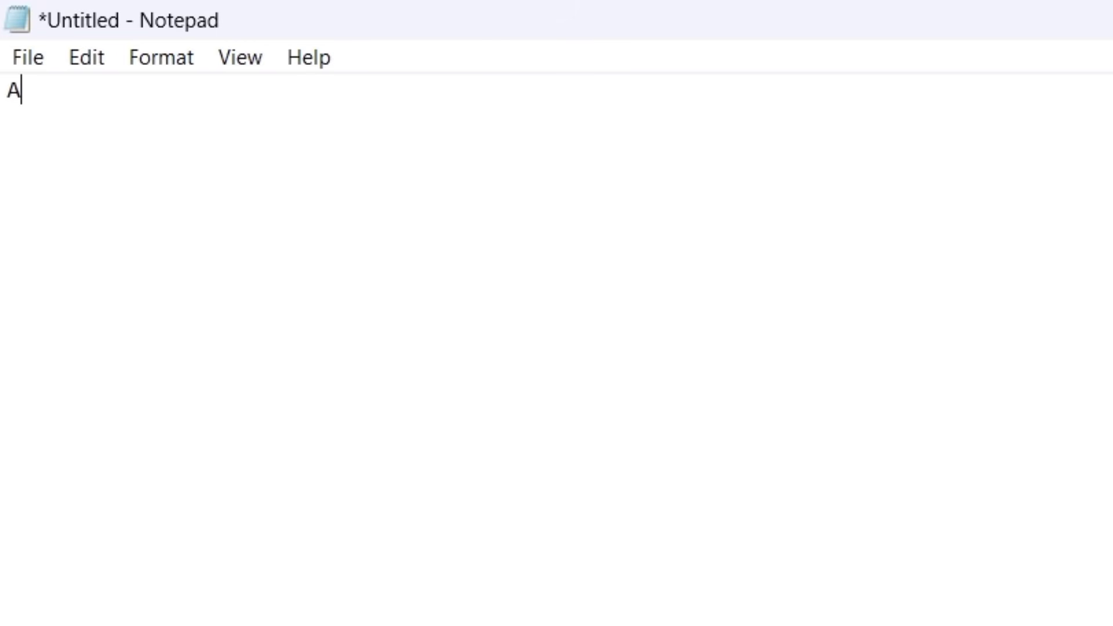
{"action": "type", "text": "BCD"}
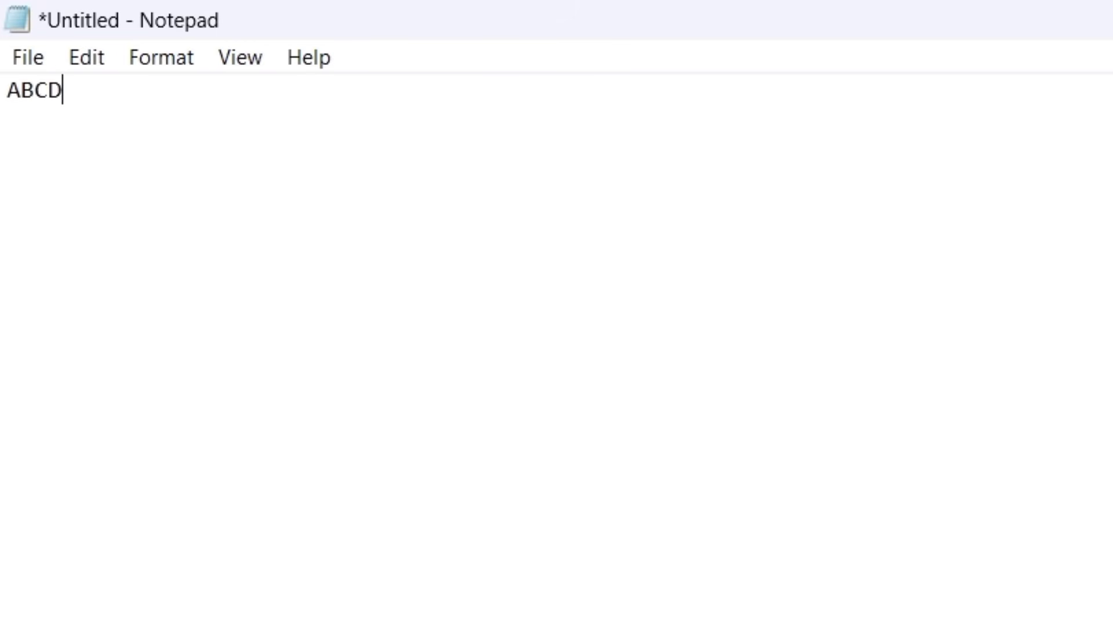
{"action": "key", "text": "BackSpace"}
Undo the deletion of the letter D and deselect the text
{"action": "left_click", "coordinate": [96, 63]}
{"action": "mouse_move", "coordinate": [156, 61]}
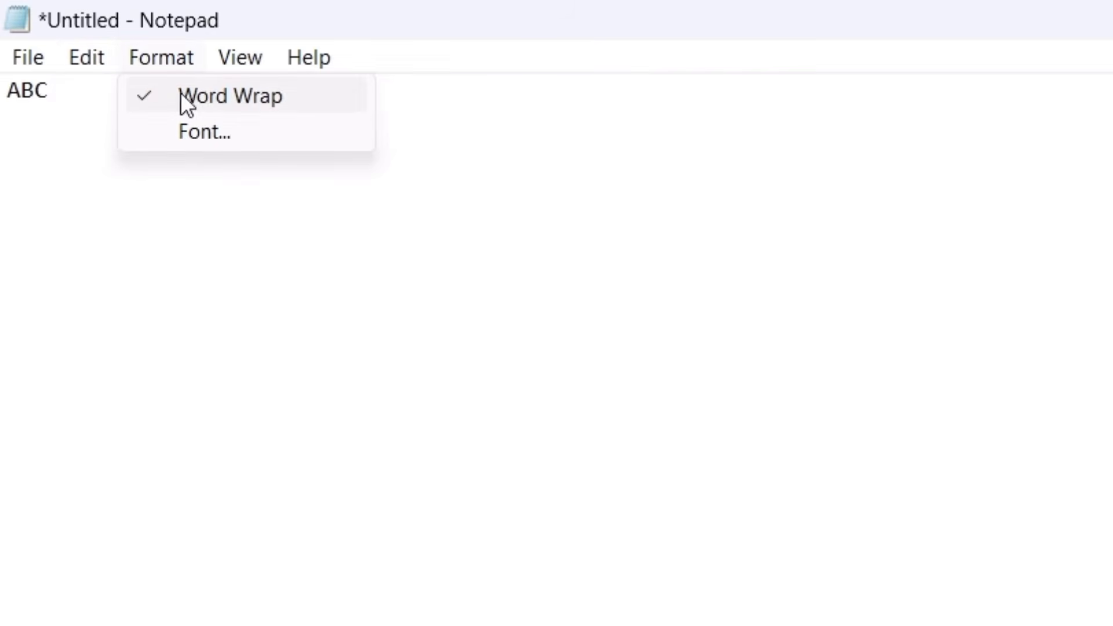
{"action": "mouse_move", "coordinate": [78, 62]}
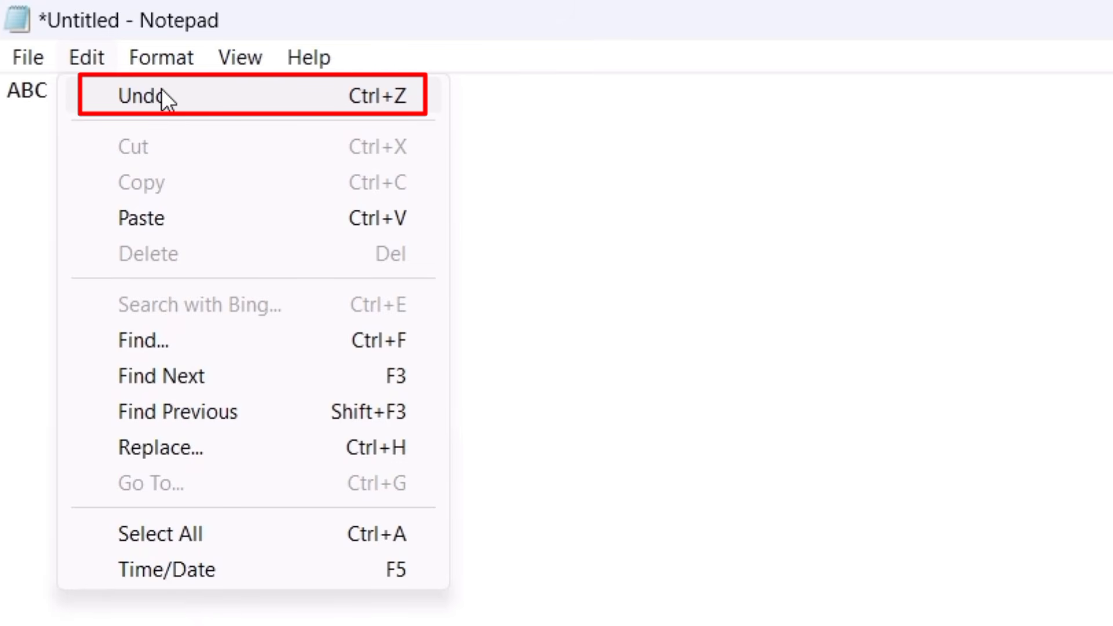
{"action": "left_click", "coordinate": [207, 96]}
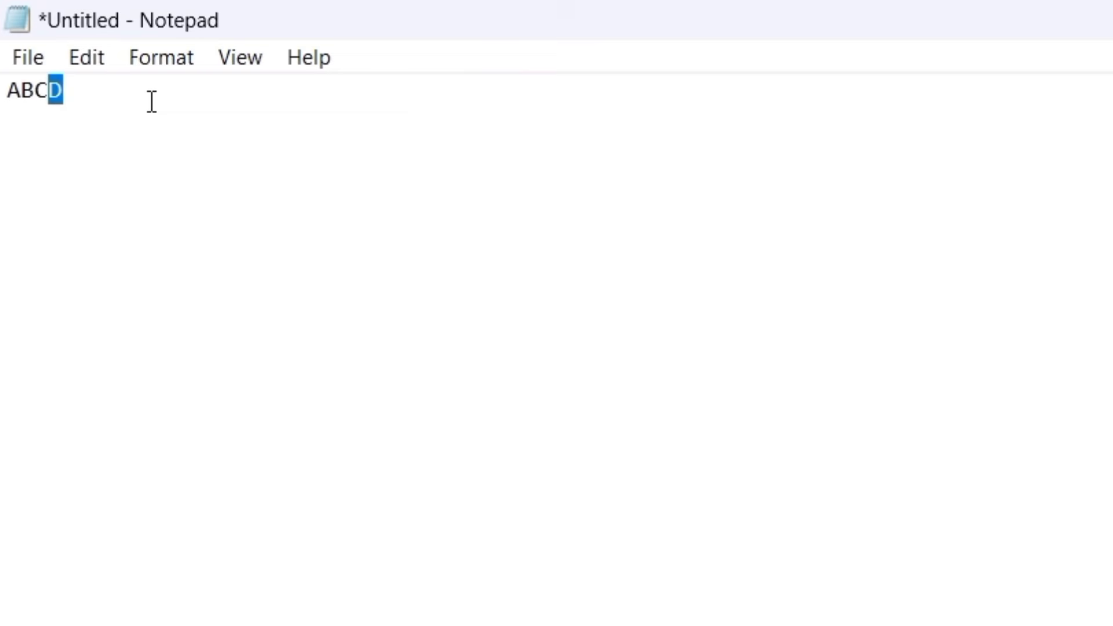
{"action": "left_click", "coordinate": [102, 95]}
Cut the text ABCD from the document and paste it back in
{"action": "left_click", "coordinate": [93, 59]}
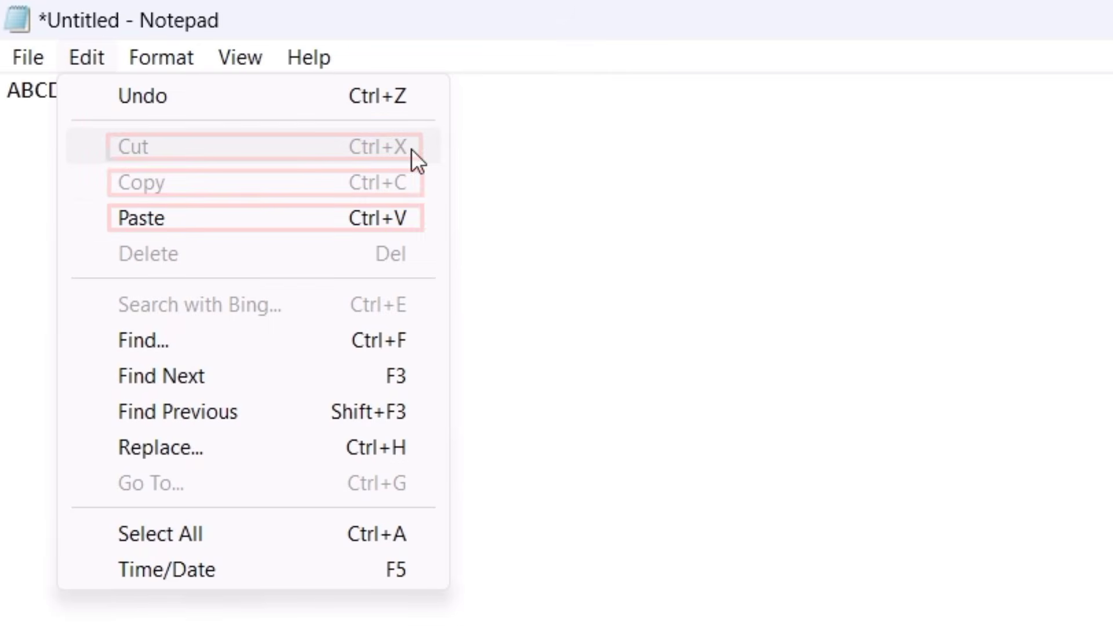
{"action": "left_click", "coordinate": [522, 152]}
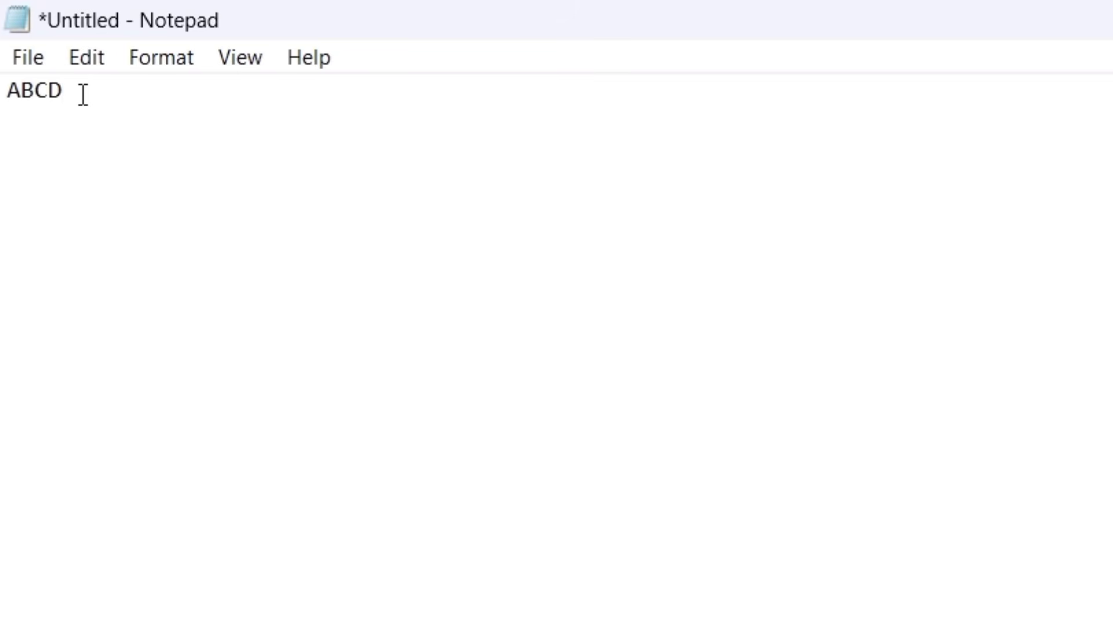
{"action": "left_click_drag", "start_coordinate": [83, 94], "coordinate": [3, 110]}
{"action": "key", "text": "super+c"}
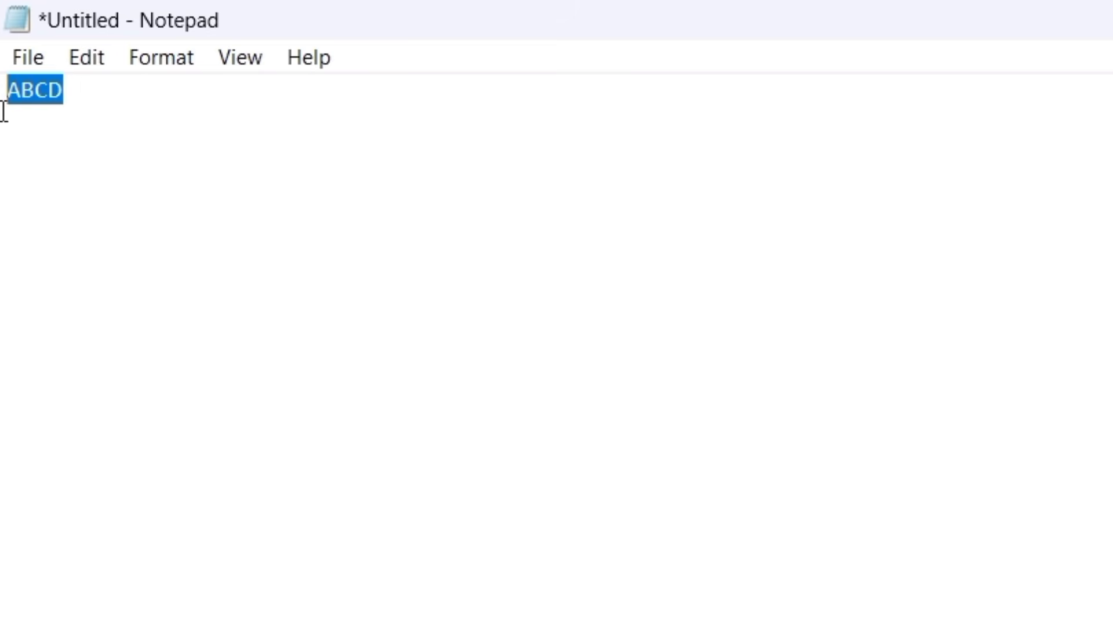
{"action": "left_click", "coordinate": [96, 56]}
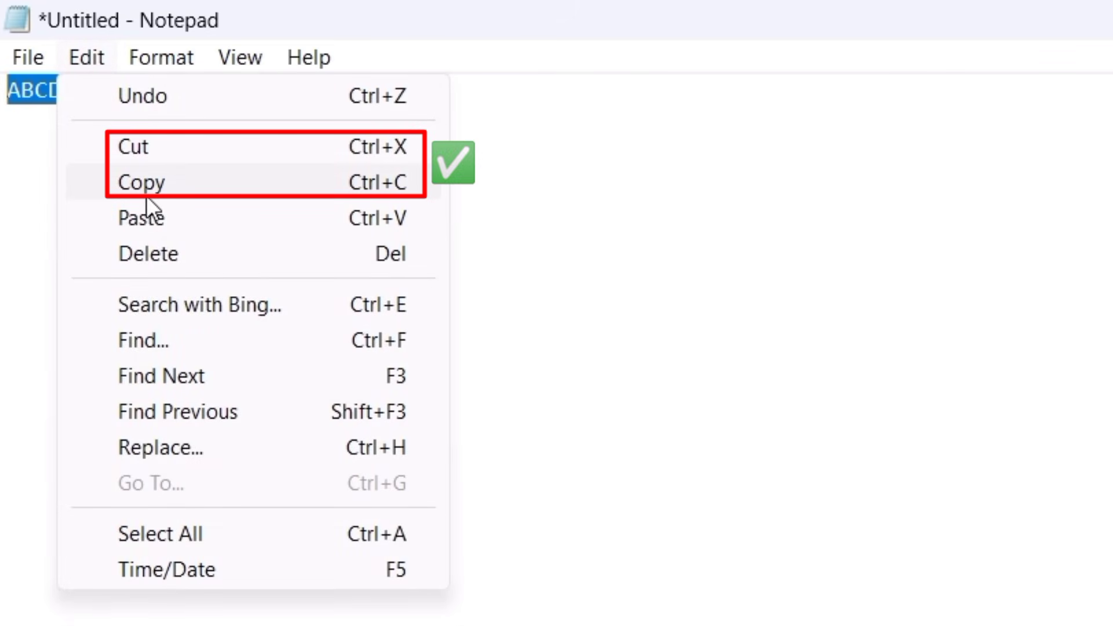
{"action": "left_click", "coordinate": [149, 152]}
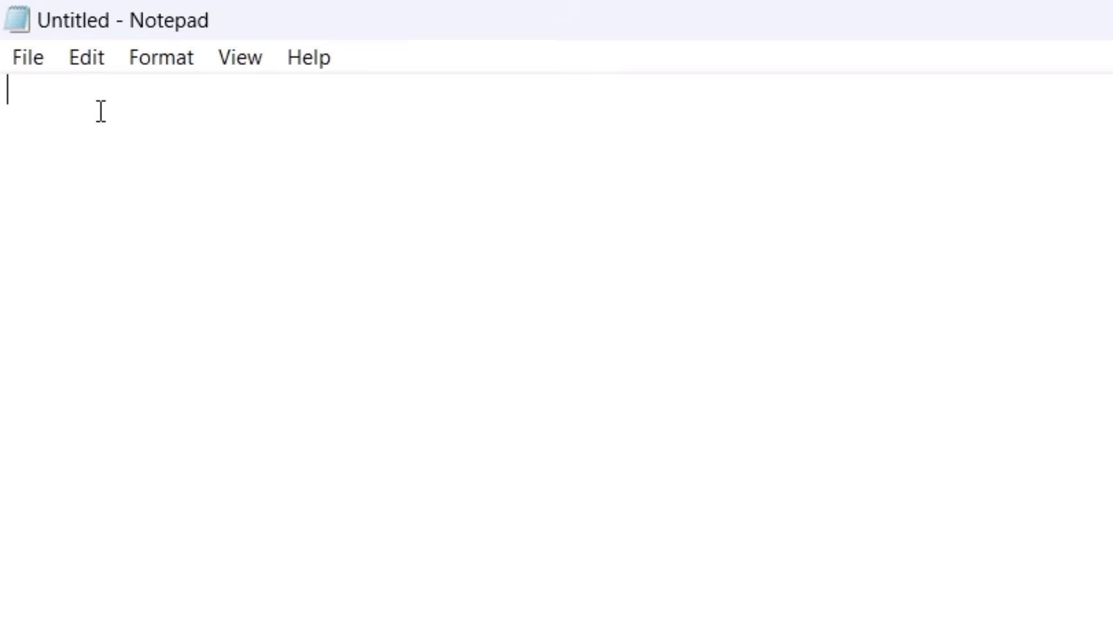
{"action": "left_click", "coordinate": [86, 61]}
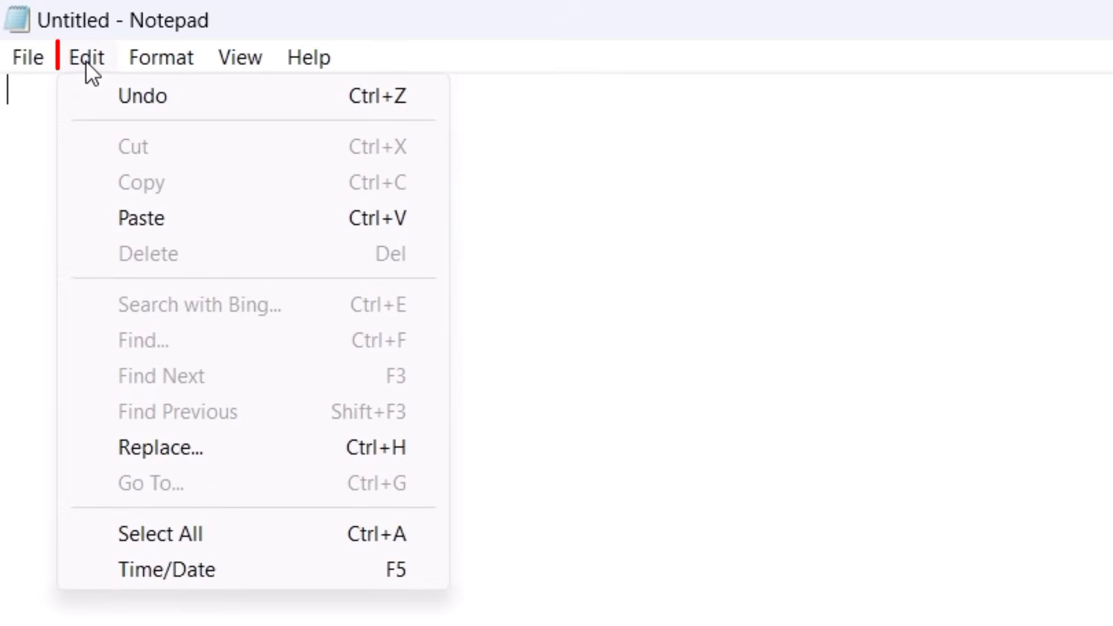
{"action": "left_click", "coordinate": [155, 223]}
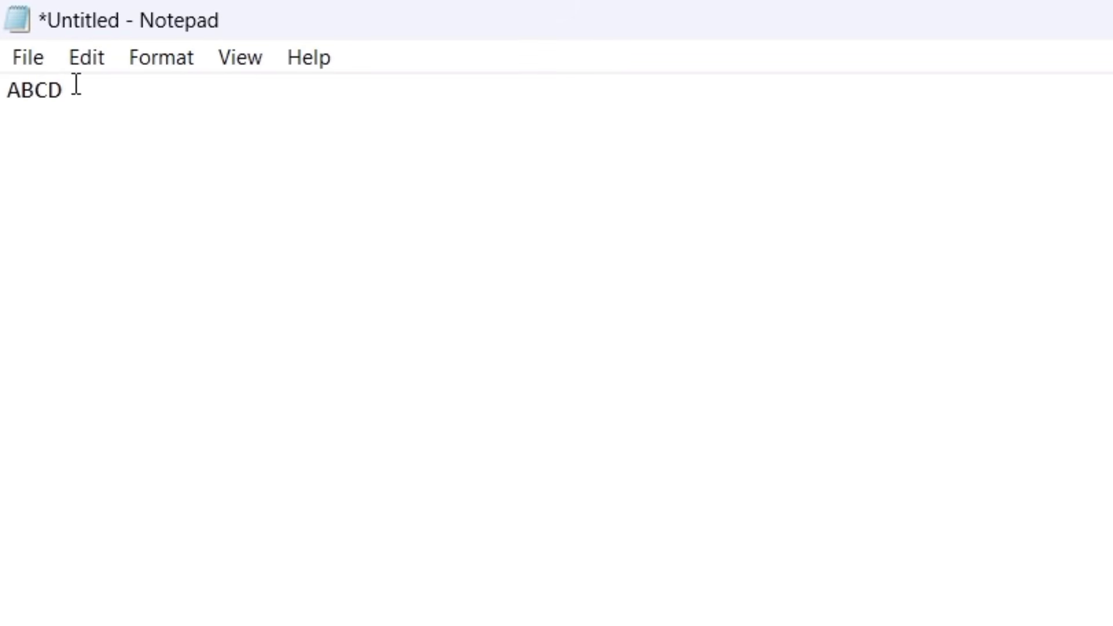
Select the text ABCD and copy it to the clipboard
{"action": "left_click_drag", "start_coordinate": [76, 85], "coordinate": [3, 98]}
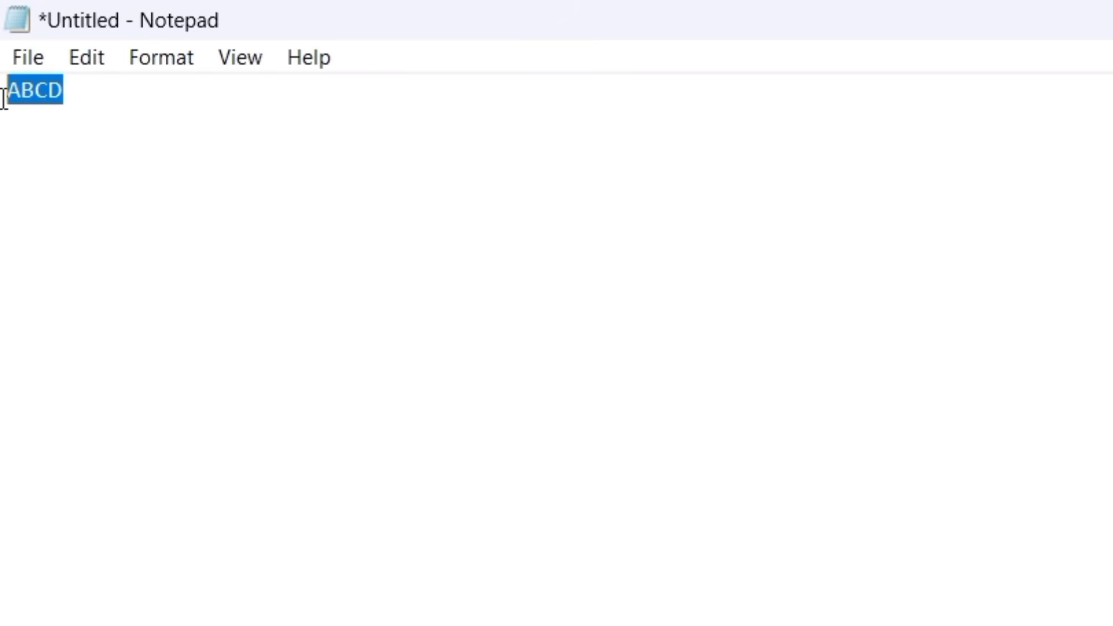
{"action": "left_click", "coordinate": [80, 67]}
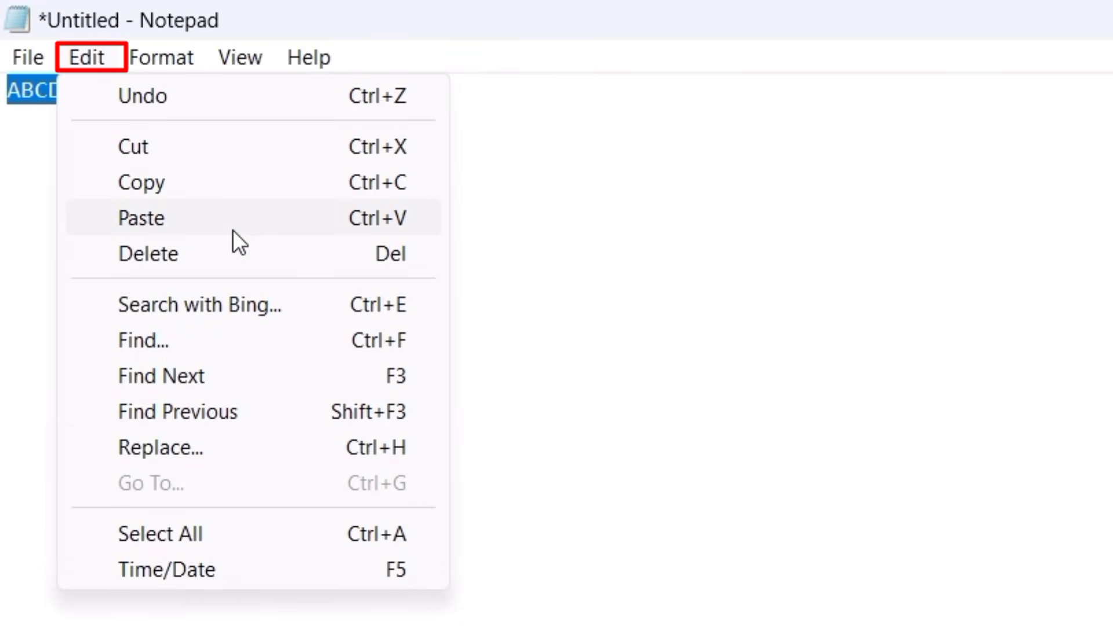
{"action": "left_click", "coordinate": [164, 186]}
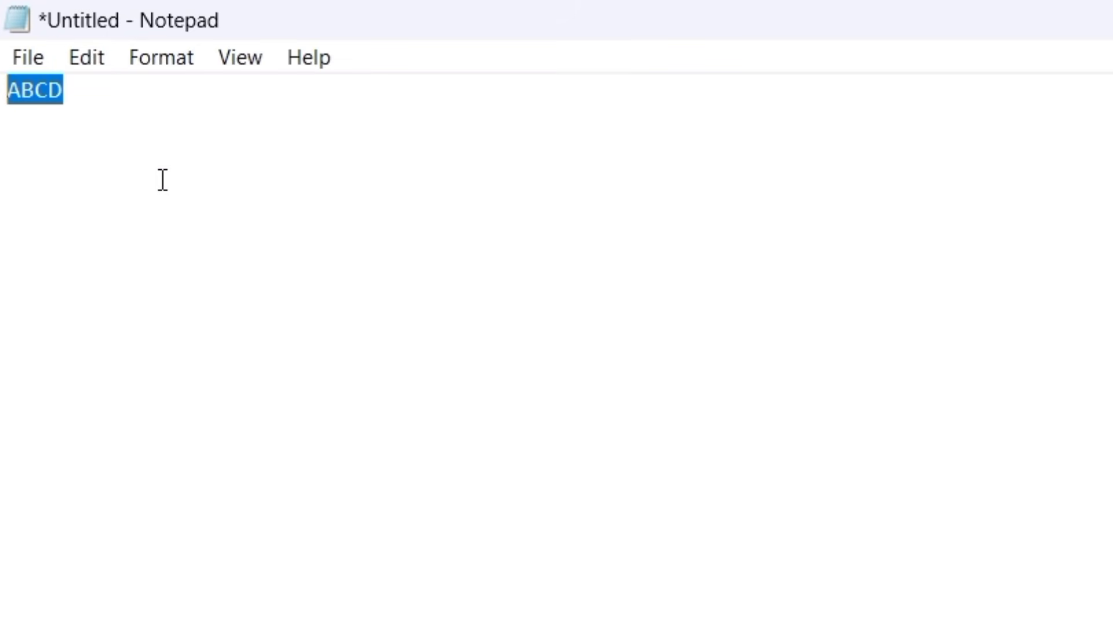
Add a space after ABCD and paste the copied text there
{"action": "left_click", "coordinate": [135, 118]}
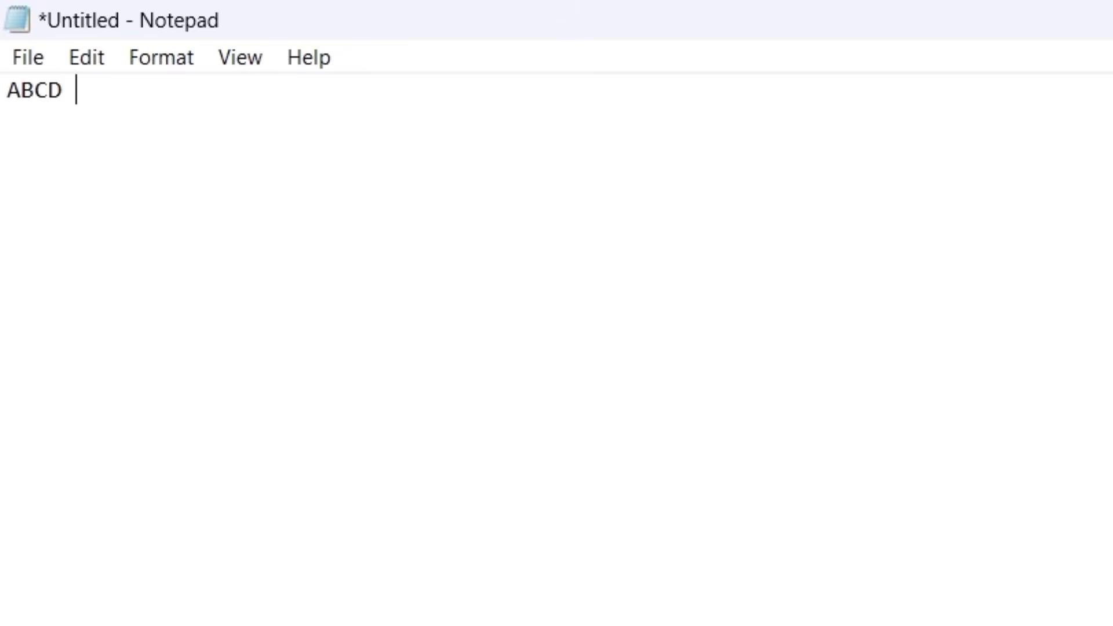
{"action": "left_click", "coordinate": [775, 612]}
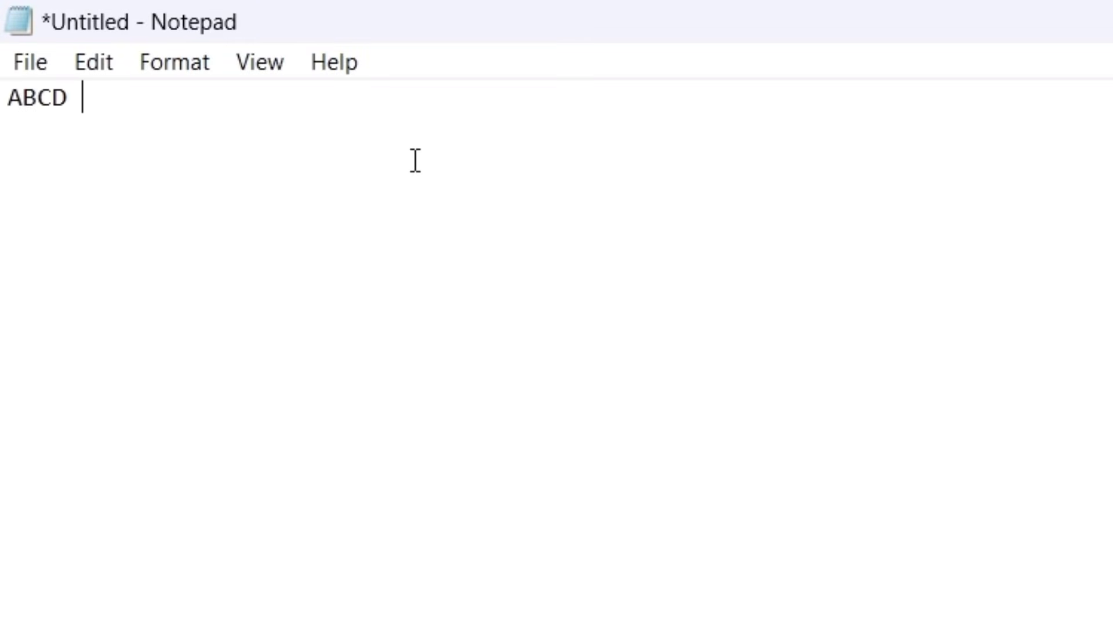
{"action": "left_click", "coordinate": [100, 58]}
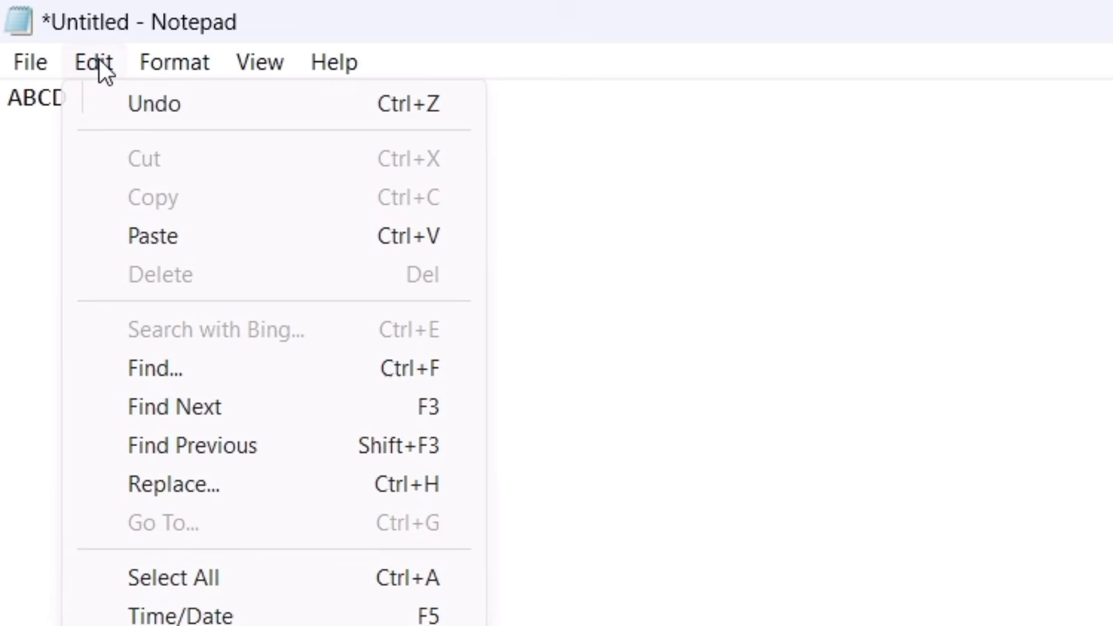
{"action": "left_click", "coordinate": [210, 249]}
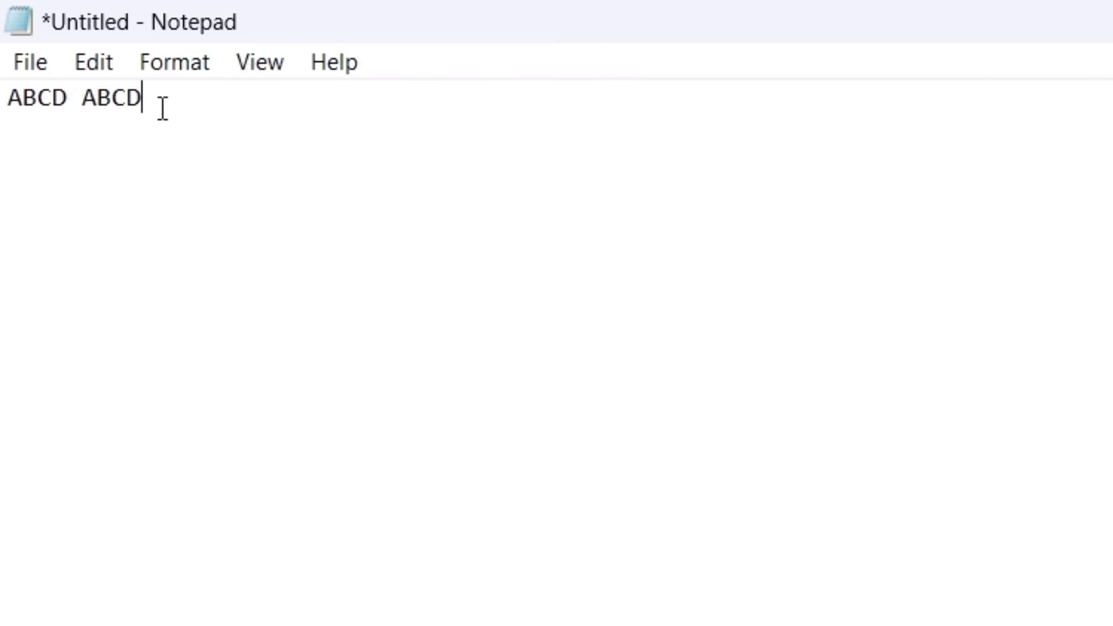
Select the second ABCD and remove it from the document with the Delete command
{"action": "left_click", "coordinate": [90, 61]}
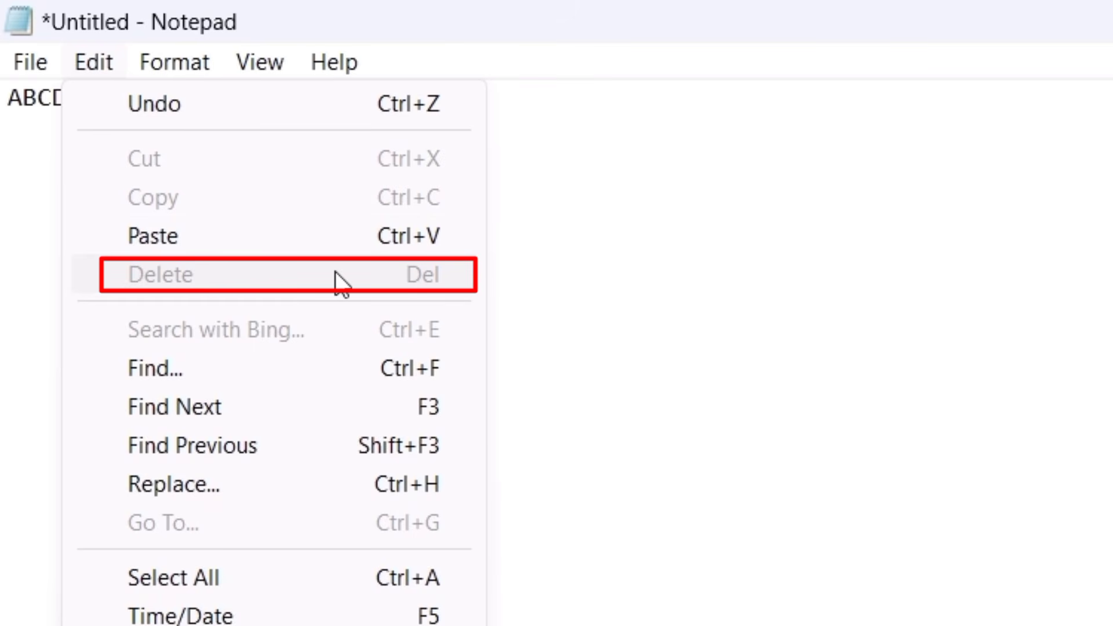
{"action": "left_click", "coordinate": [592, 217]}
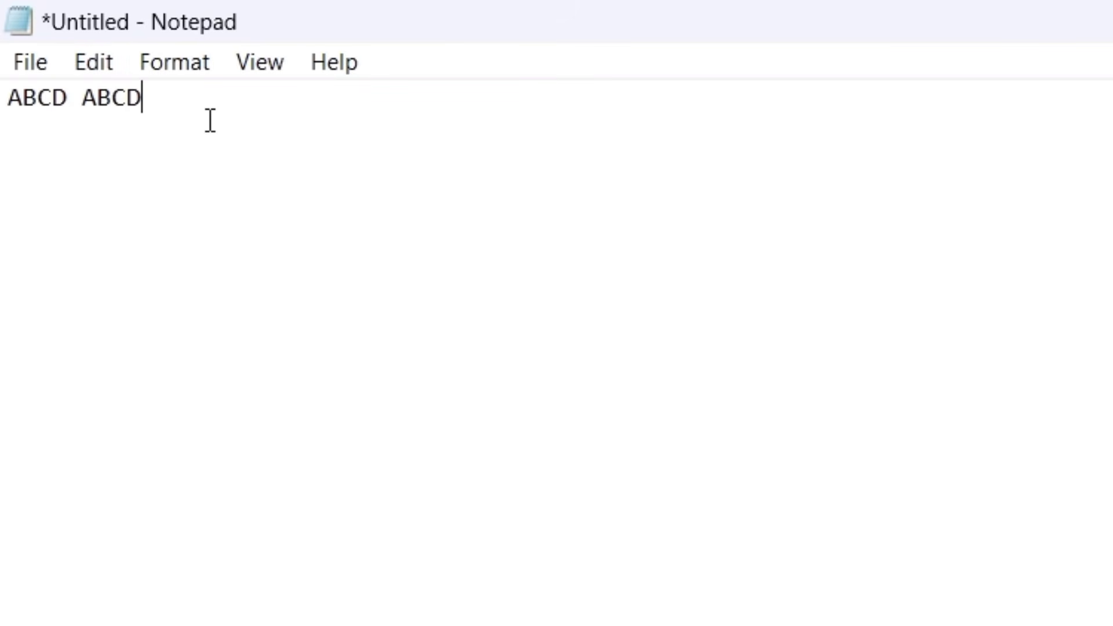
{"action": "left_click", "coordinate": [102, 66]}
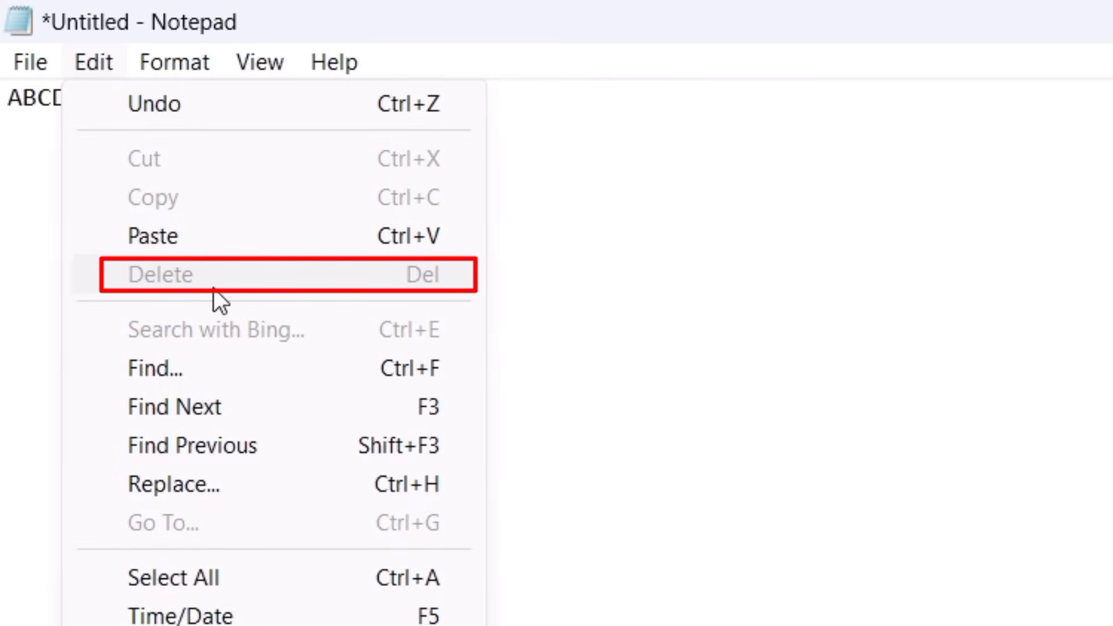
{"action": "left_click", "coordinate": [544, 192]}
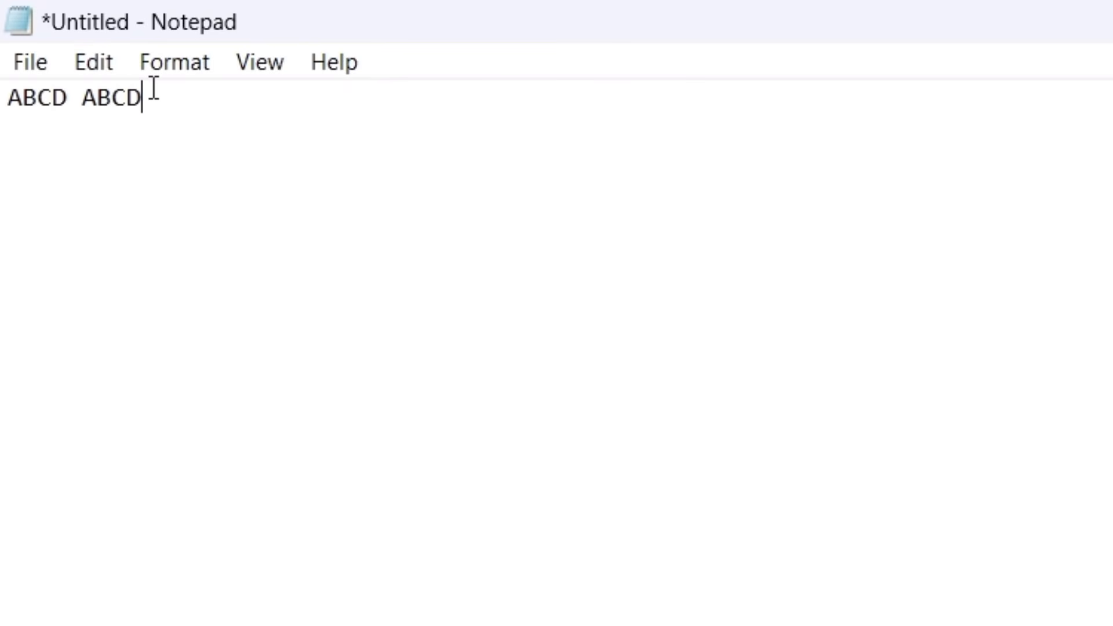
{"action": "left_click_drag", "start_coordinate": [154, 88], "coordinate": [80, 110]}
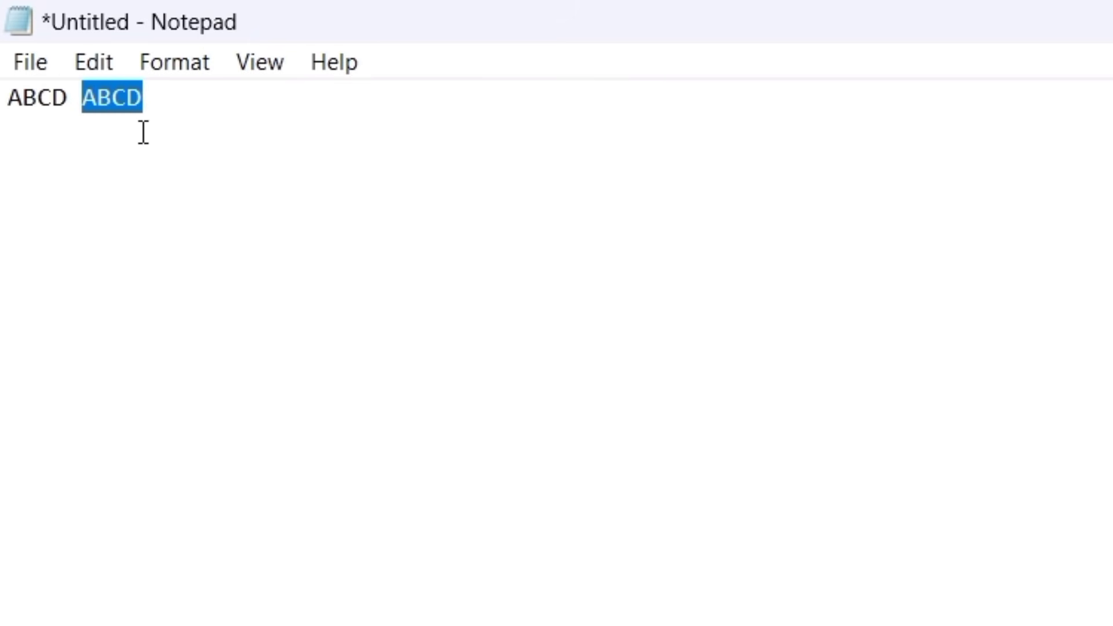
{"action": "left_click", "coordinate": [99, 65]}
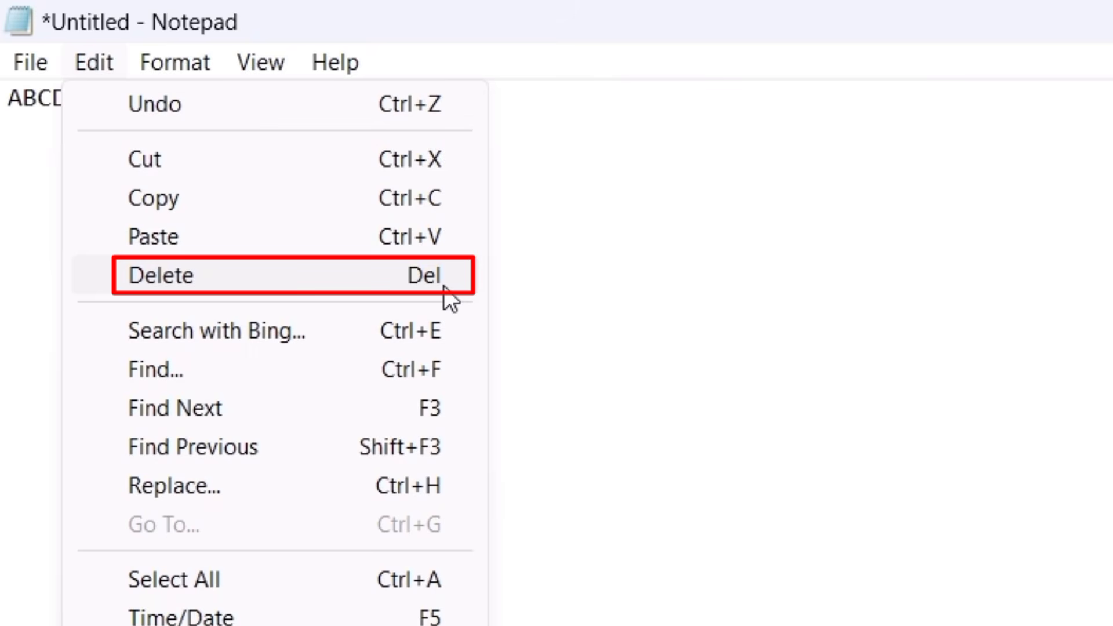
{"action": "left_click", "coordinate": [194, 277]}
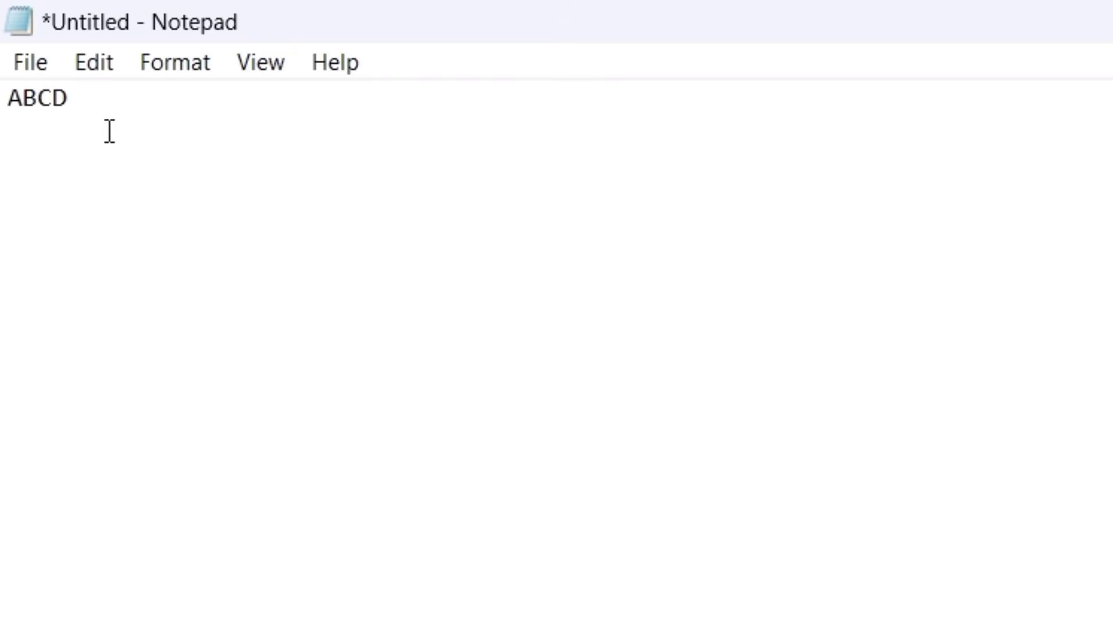
Enter the word APPLE after ABCD
{"action": "left_click", "coordinate": [96, 64]}
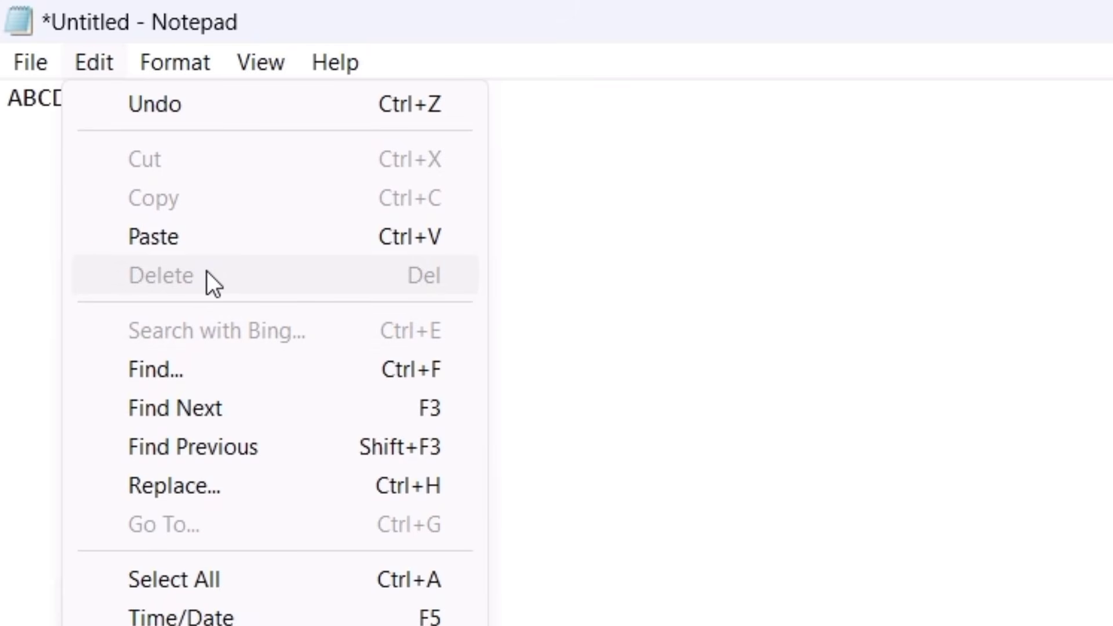
{"action": "left_click", "coordinate": [572, 233]}
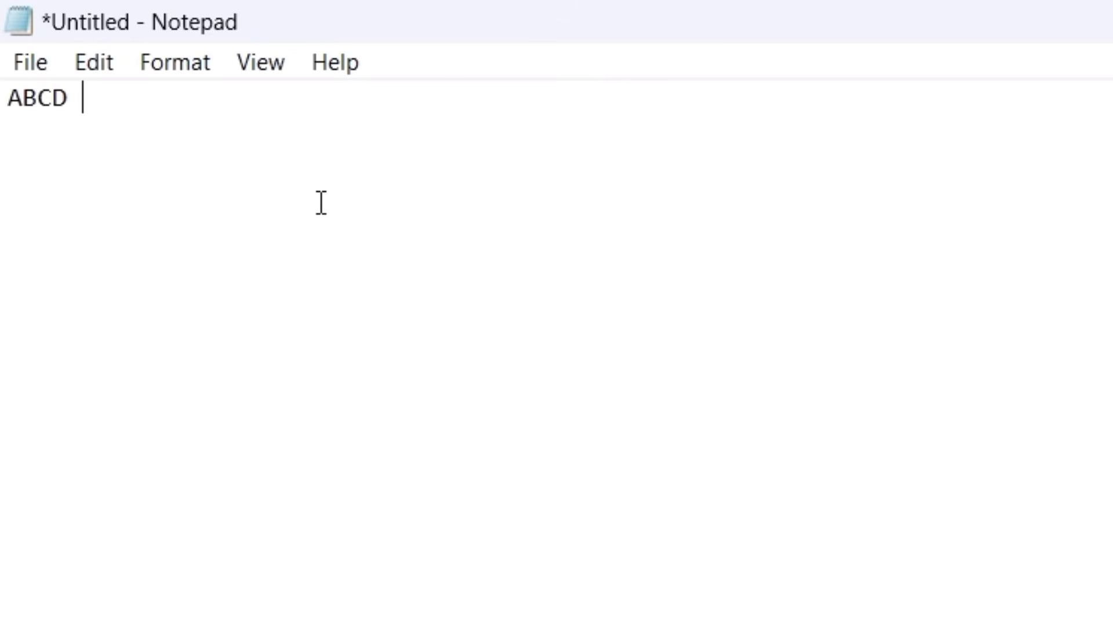
{"action": "type", "text": "APPLE"}
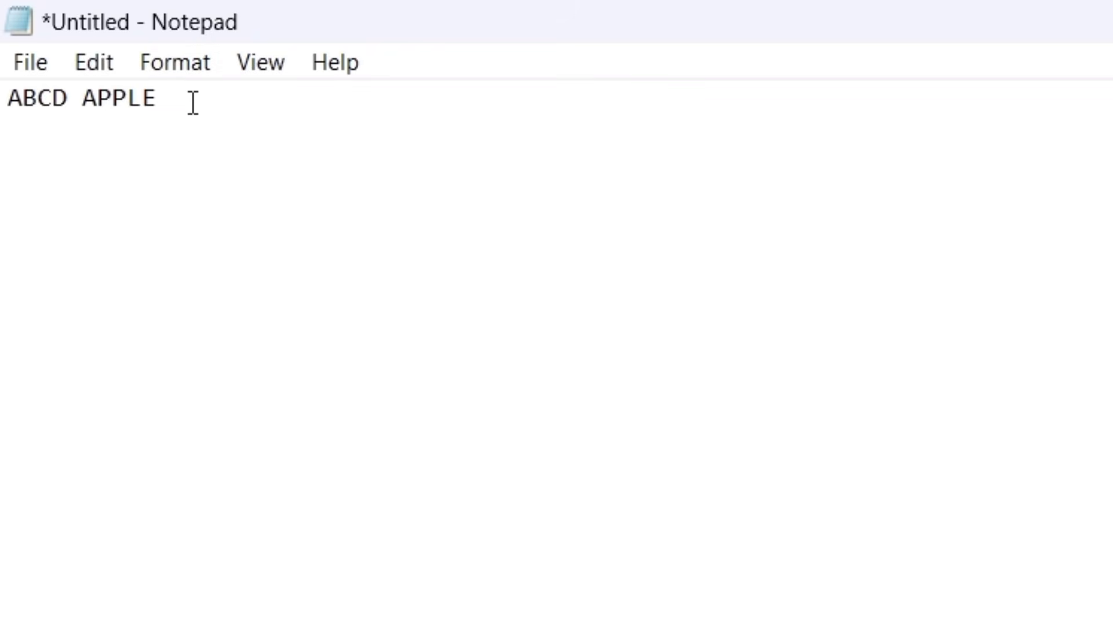
Select the word APPLE and look it up online with Search with Bing
{"action": "left_click_drag", "start_coordinate": [174, 99], "coordinate": [81, 99]}
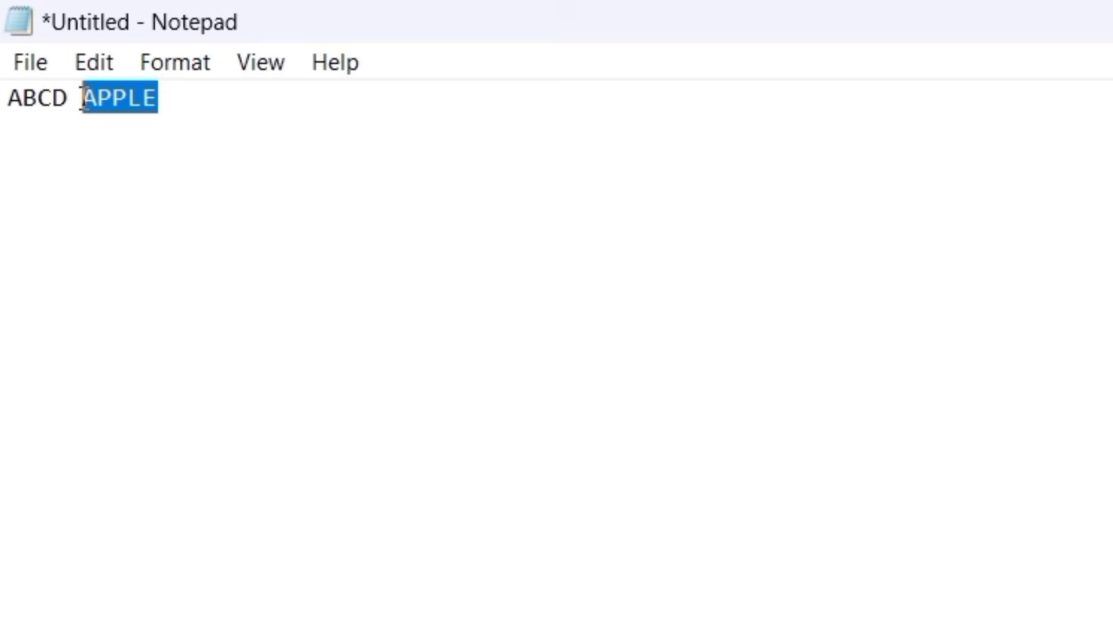
{"action": "left_click", "coordinate": [104, 61]}
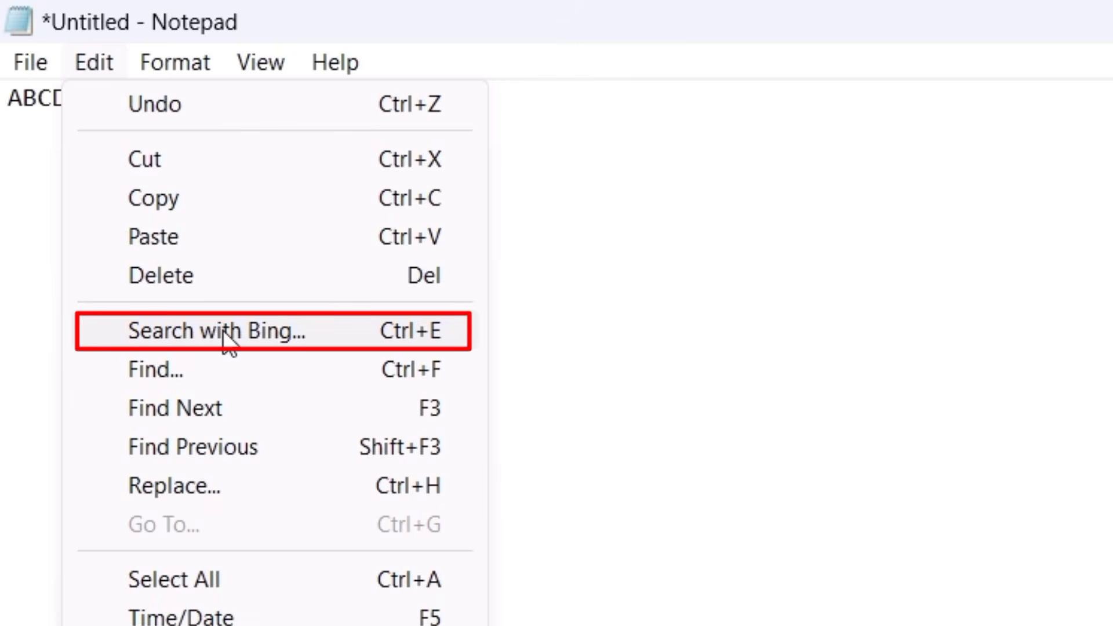
{"action": "left_click", "coordinate": [591, 221]}
{"action": "left_click", "coordinate": [99, 54]}
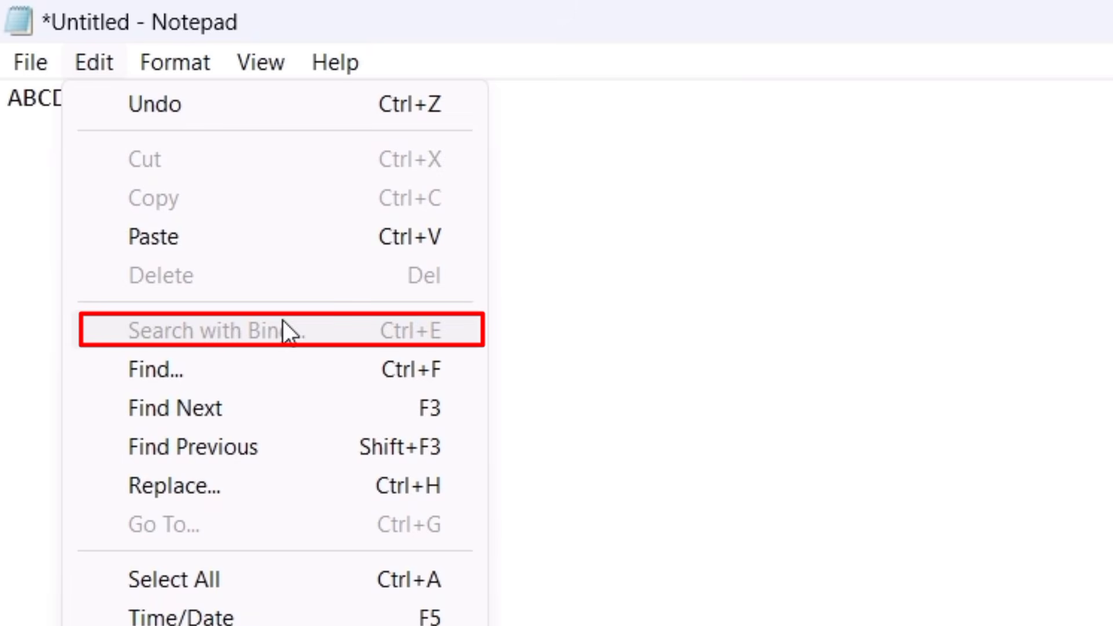
{"action": "left_click", "coordinate": [547, 287]}
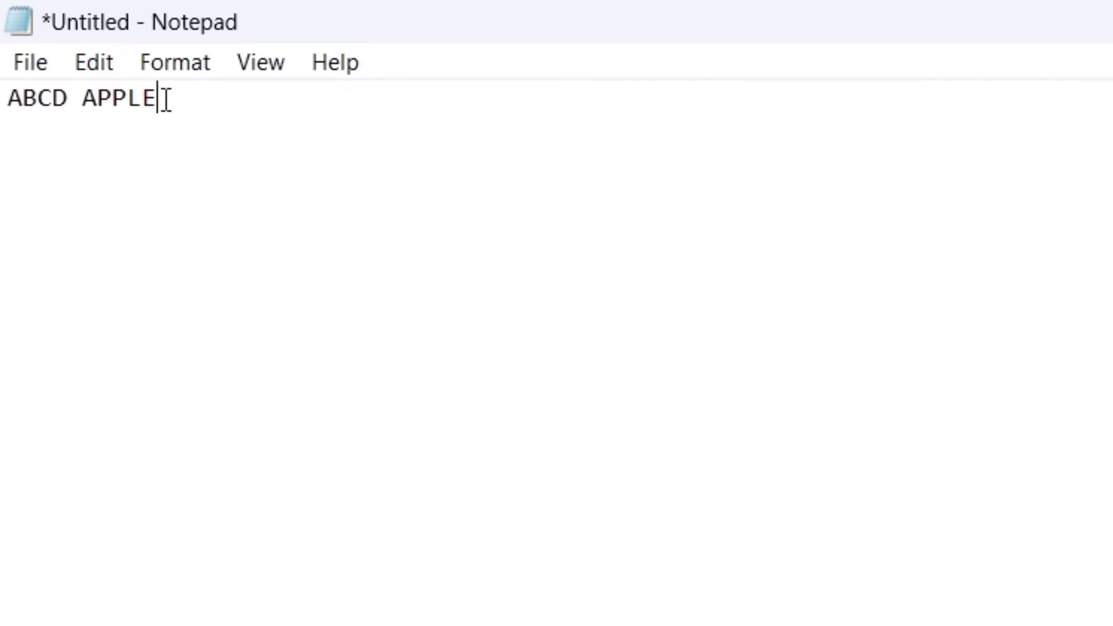
{"action": "left_click_drag", "start_coordinate": [165, 99], "coordinate": [82, 99]}
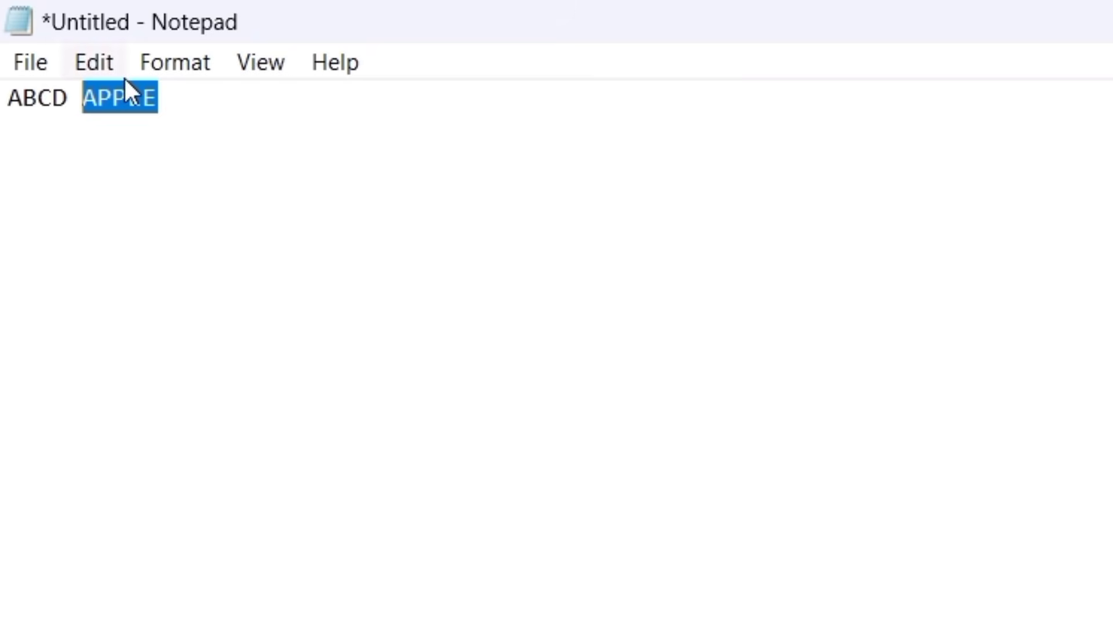
{"action": "left_click", "coordinate": [93, 62]}
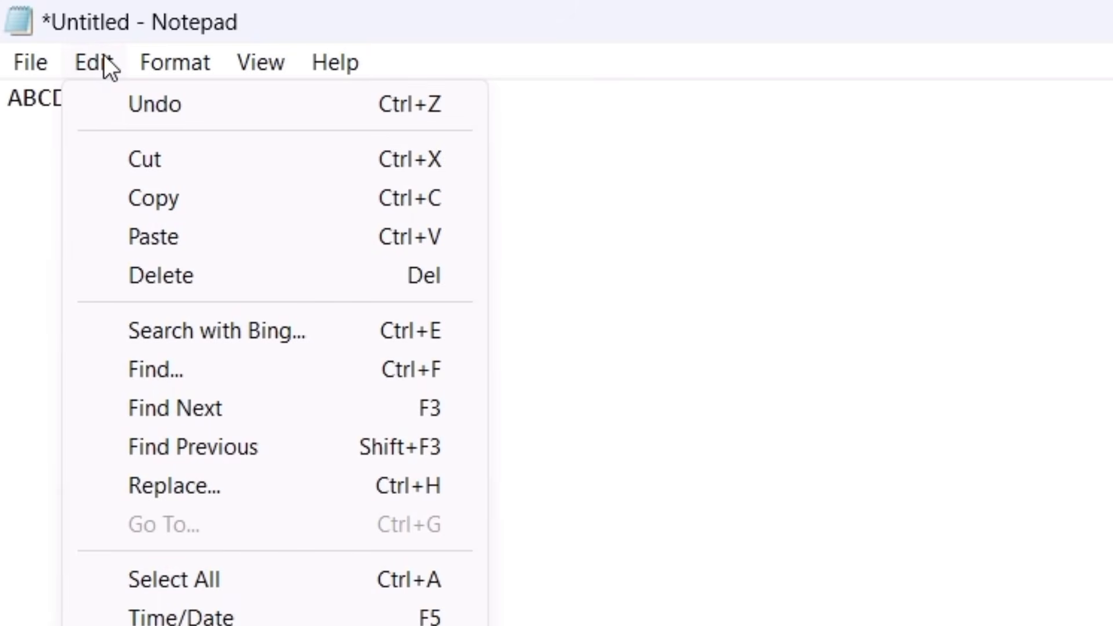
{"action": "left_click", "coordinate": [296, 330]}
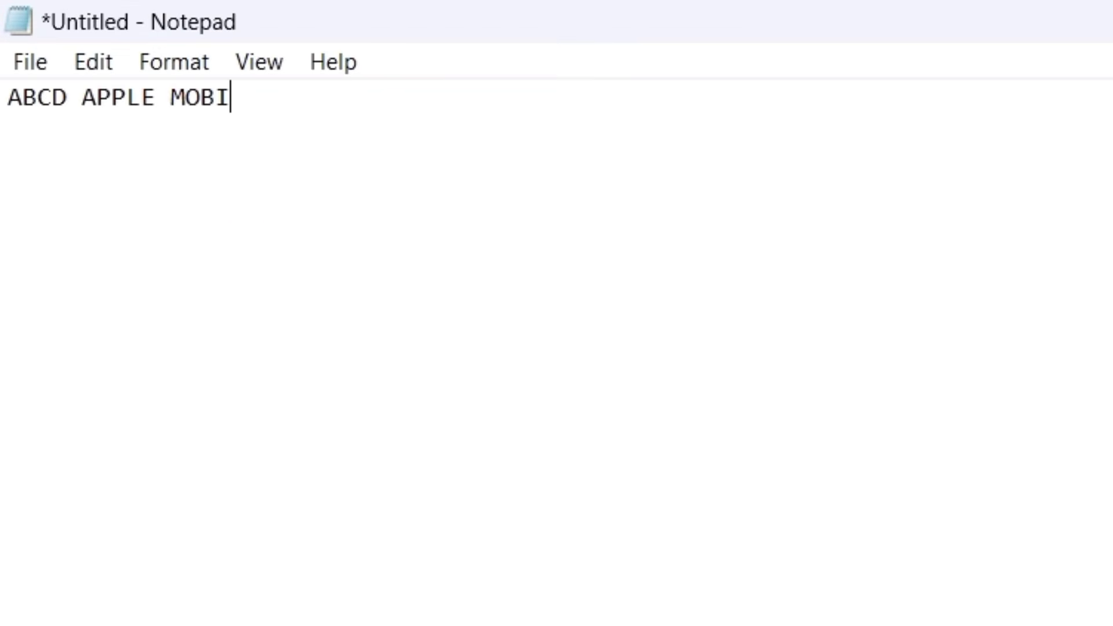
Finish entering the word MOBILE after APPLE and look it up with Search with Bing
{"action": "type", "text": "LE"}
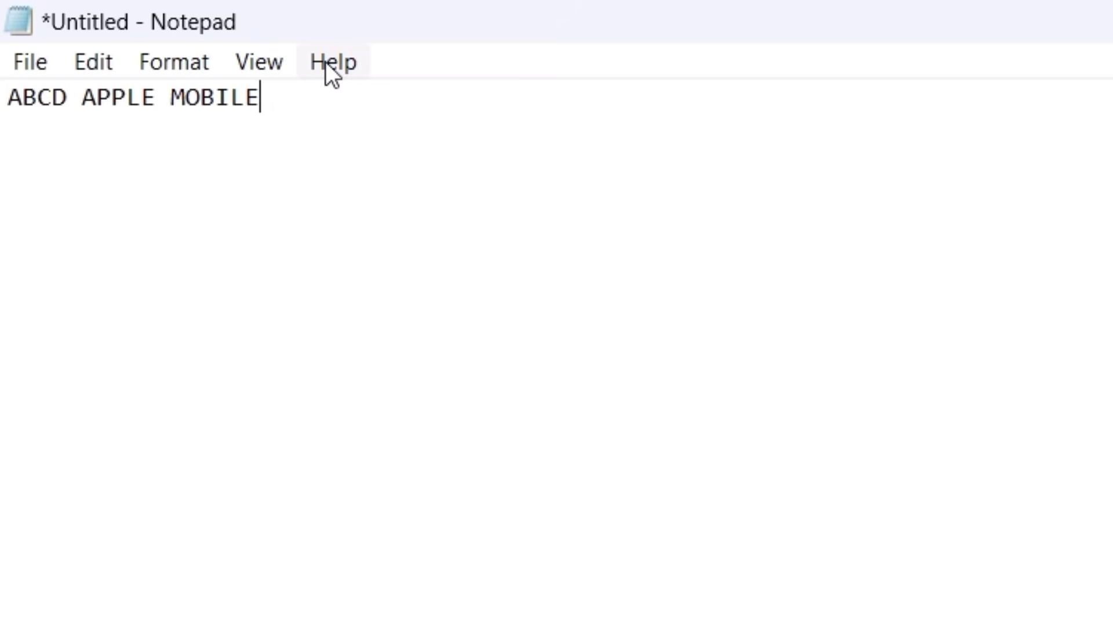
{"action": "left_click_drag", "start_coordinate": [284, 96], "coordinate": [179, 100]}
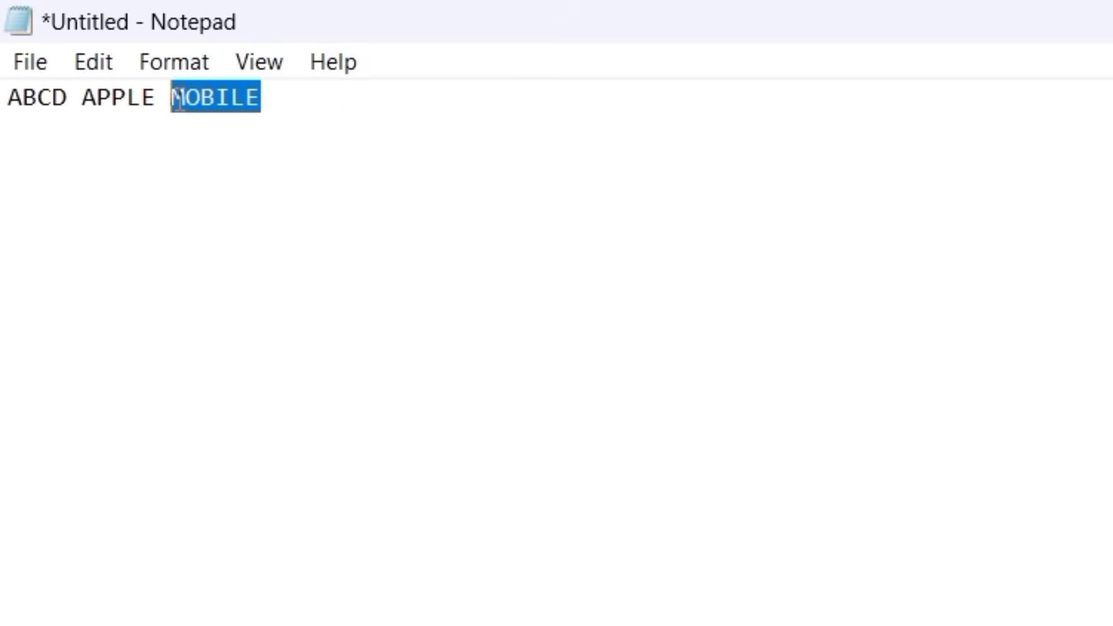
{"action": "left_click", "coordinate": [96, 62]}
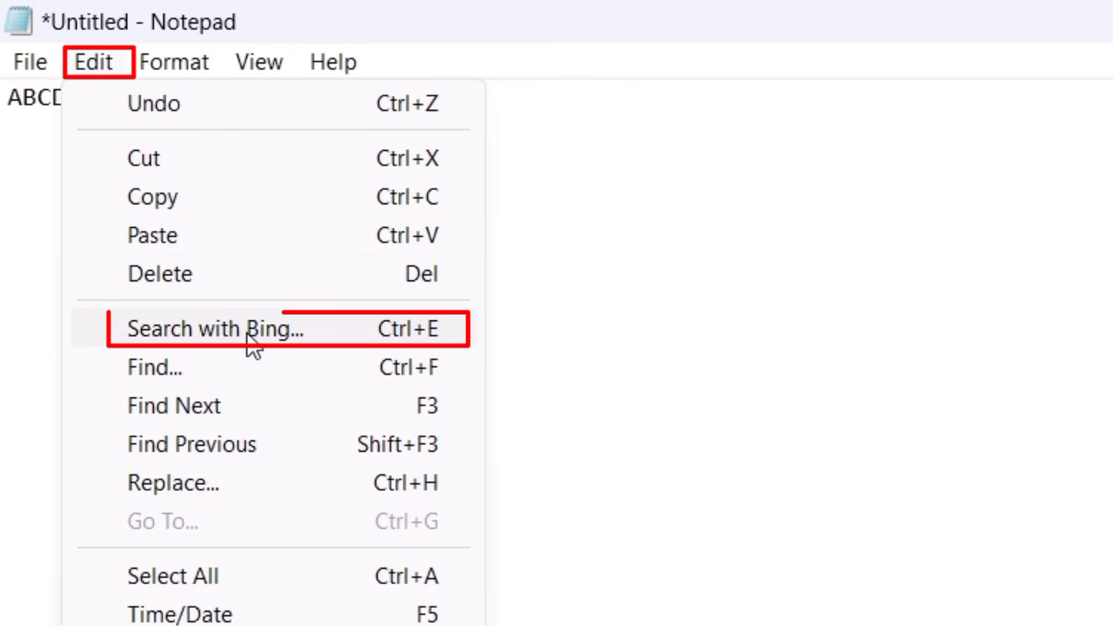
{"action": "left_click", "coordinate": [251, 341]}
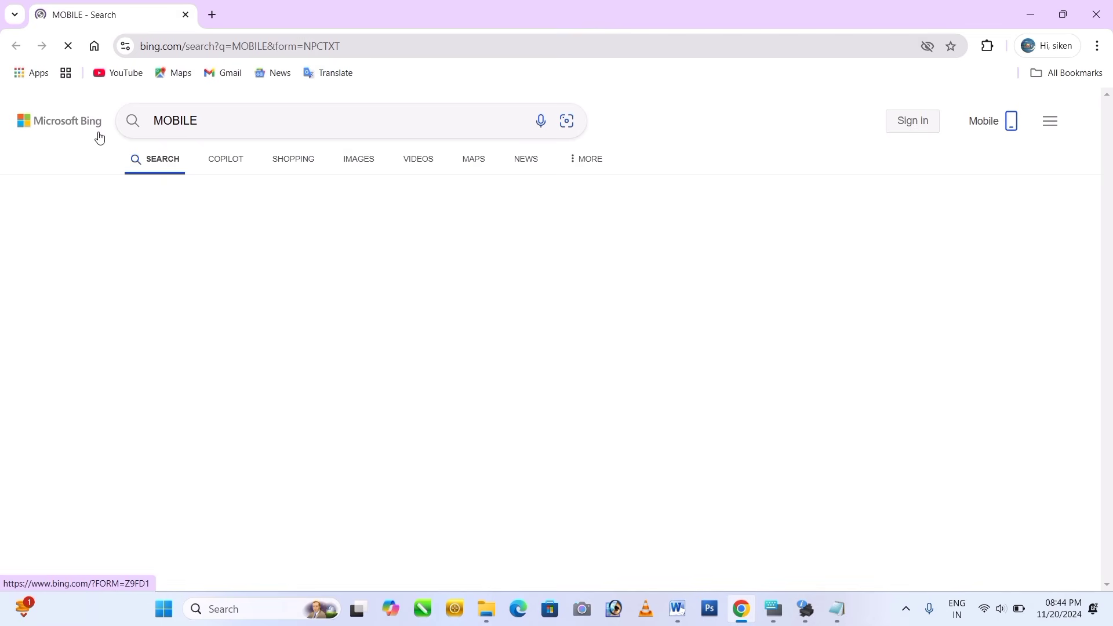
Look through the Bing results for MOBILE and close the browser window
{"action": "scroll", "coordinate": [614, 311], "scroll_direction": "down", "scroll_amount": 4}
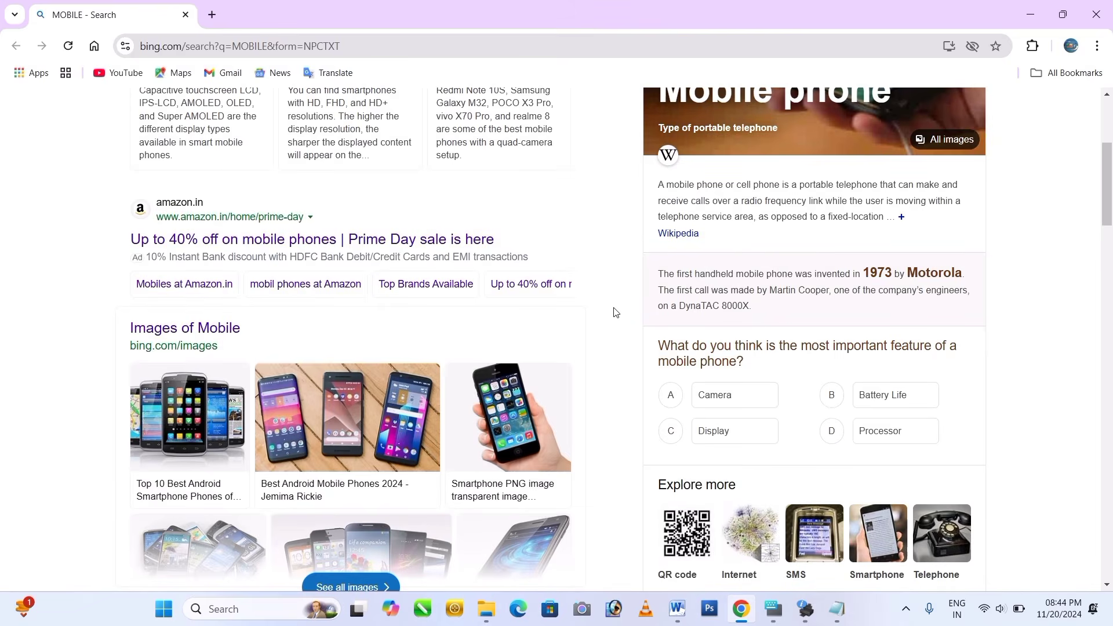
{"action": "scroll", "coordinate": [615, 312], "scroll_direction": "down", "scroll_amount": 5}
{"action": "scroll", "coordinate": [616, 312], "scroll_direction": "up", "scroll_amount": 10}
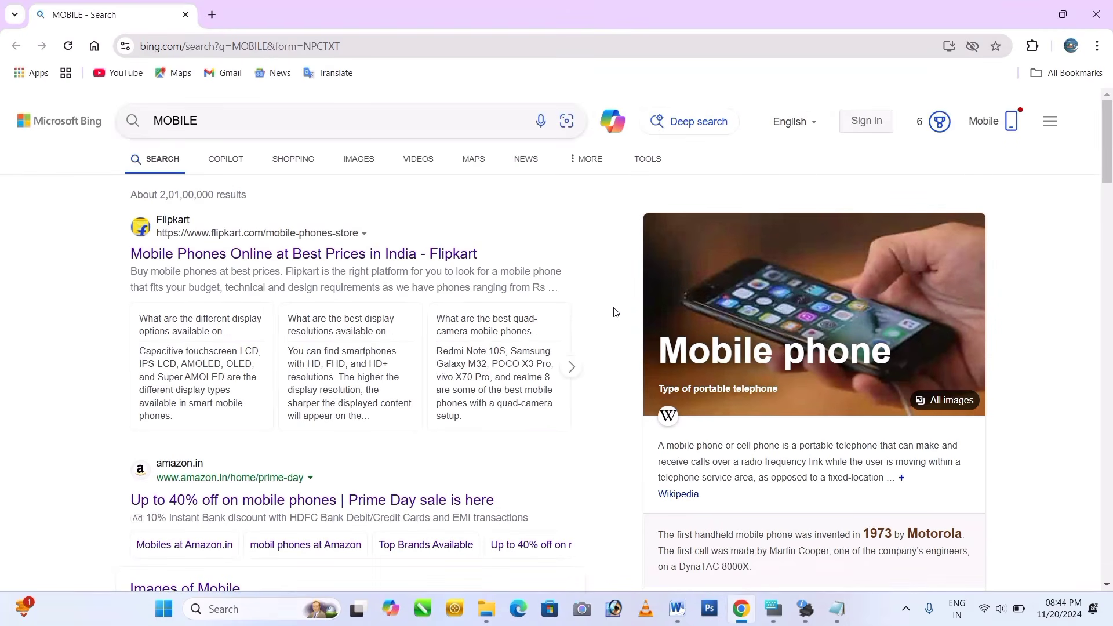
{"action": "left_click", "coordinate": [1096, 15]}
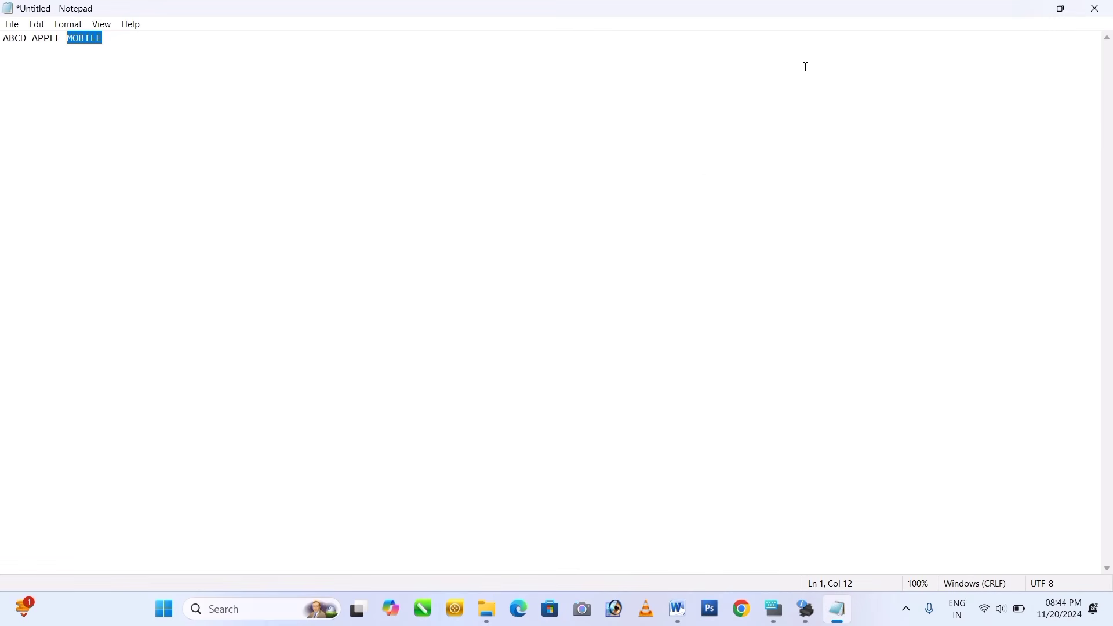
Erase all the text from the document
{"action": "left_click", "coordinate": [37, 24]}
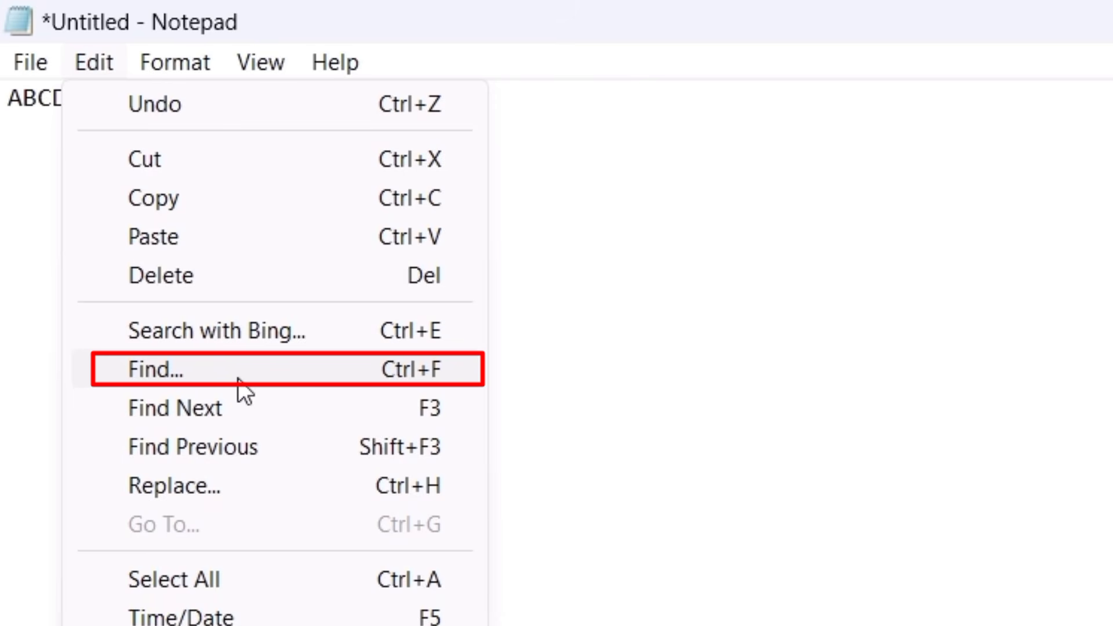
{"action": "left_click", "coordinate": [630, 217]}
{"action": "key", "text": "BackSpace"}
{"action": "key", "text": "BackSpace"}
{"action": "key", "text": "BackSpace"}
{"action": "key", "text": "BackSpace"}
{"action": "key", "text": "BackSpace"}
{"action": "key", "text": "BackSpace"}
{"action": "key", "text": "BackSpace"}
{"action": "key", "text": "BackSpace"}
{"action": "key", "text": "BackSpace"}
{"action": "key", "text": "BackSpace"}
{"action": "key", "text": "BackSpace"}
{"action": "key", "text": "BackSpace"}
{"action": "key", "text": "BackSpace"}
{"action": "key", "text": "BackSpace"}
{"action": "key", "text": "BackSpace"}
{"action": "key", "text": "BackSpace"}
{"action": "key", "text": "BackSpace"}
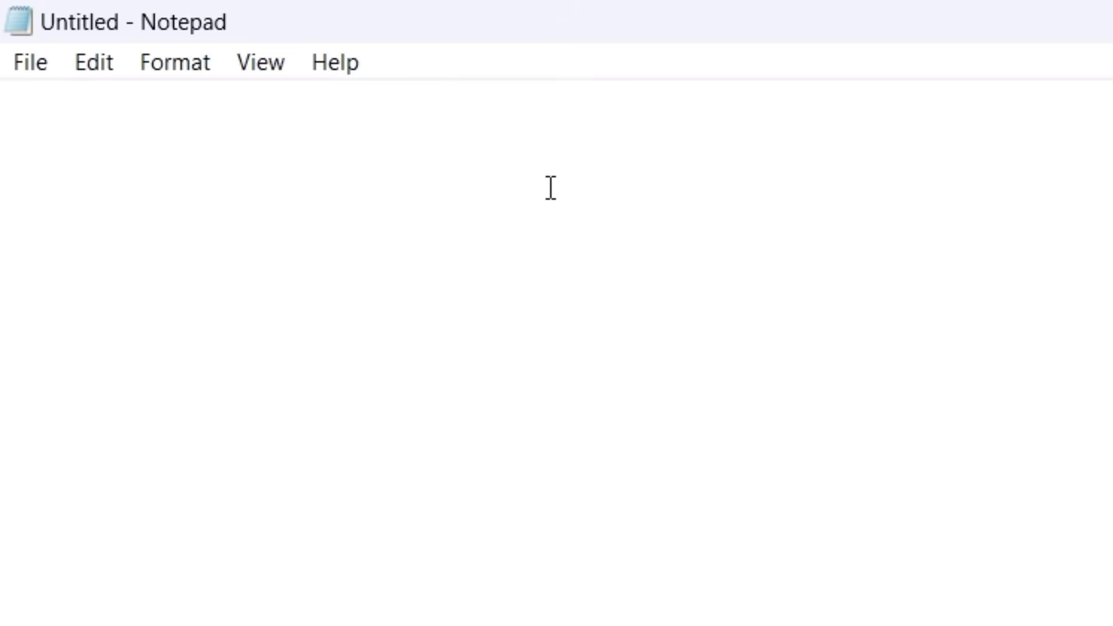
Enter the text RAM IS A GOOD BOY SHYAM IS A BAD BOY in the empty document
{"action": "type", "text": "RAM IS A"}
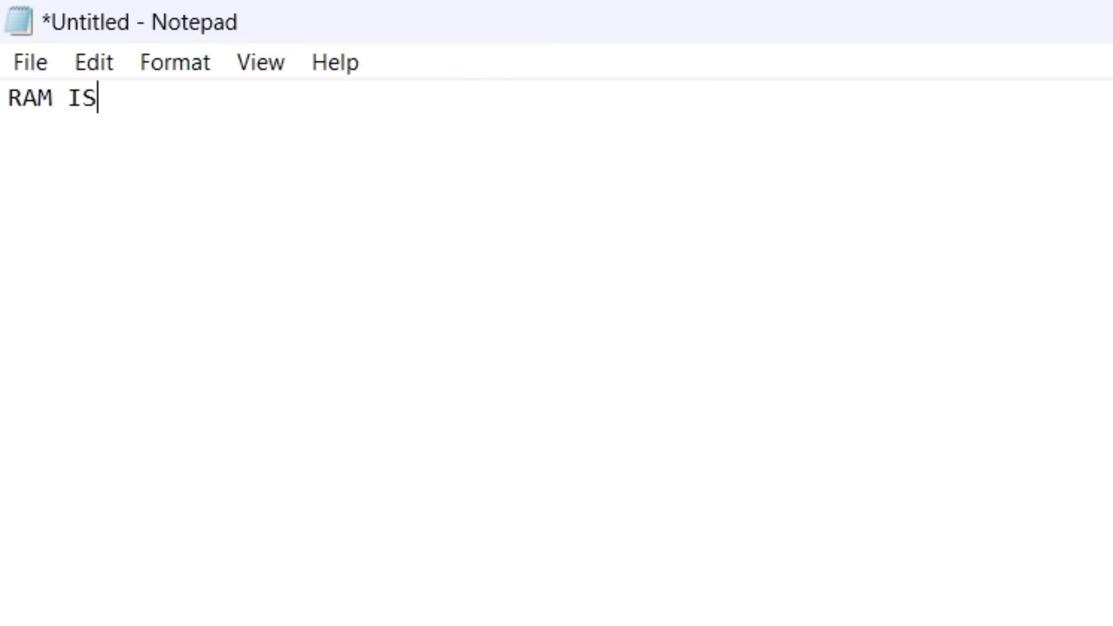
{"action": "type", "text": "O"}
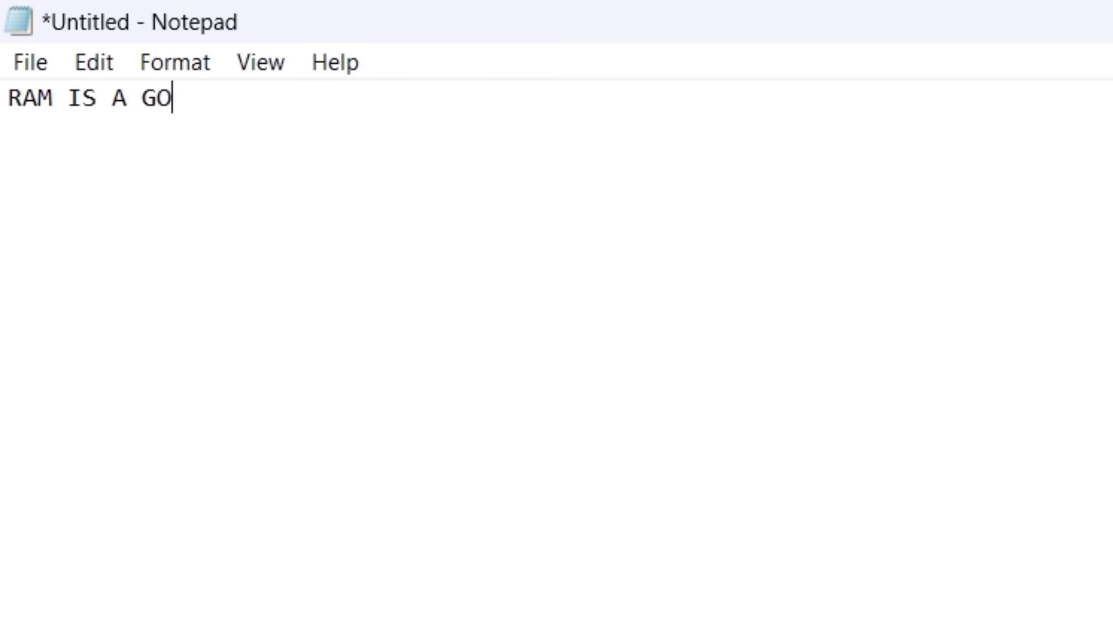
{"action": "type", "text": "OD BO"}
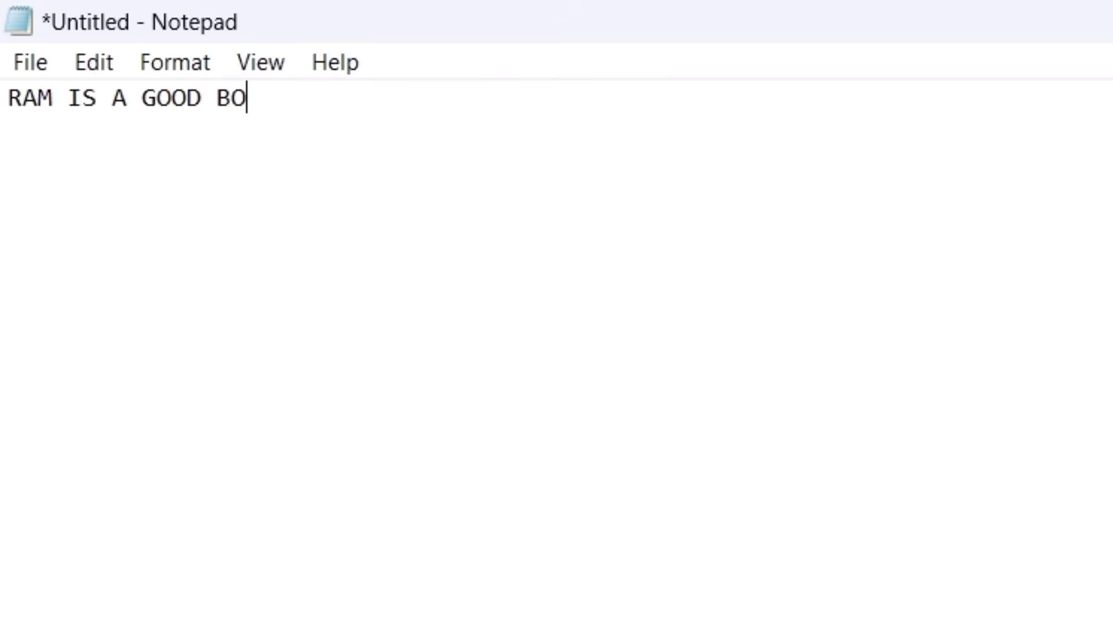
{"action": "type", "text": "Y SH"}
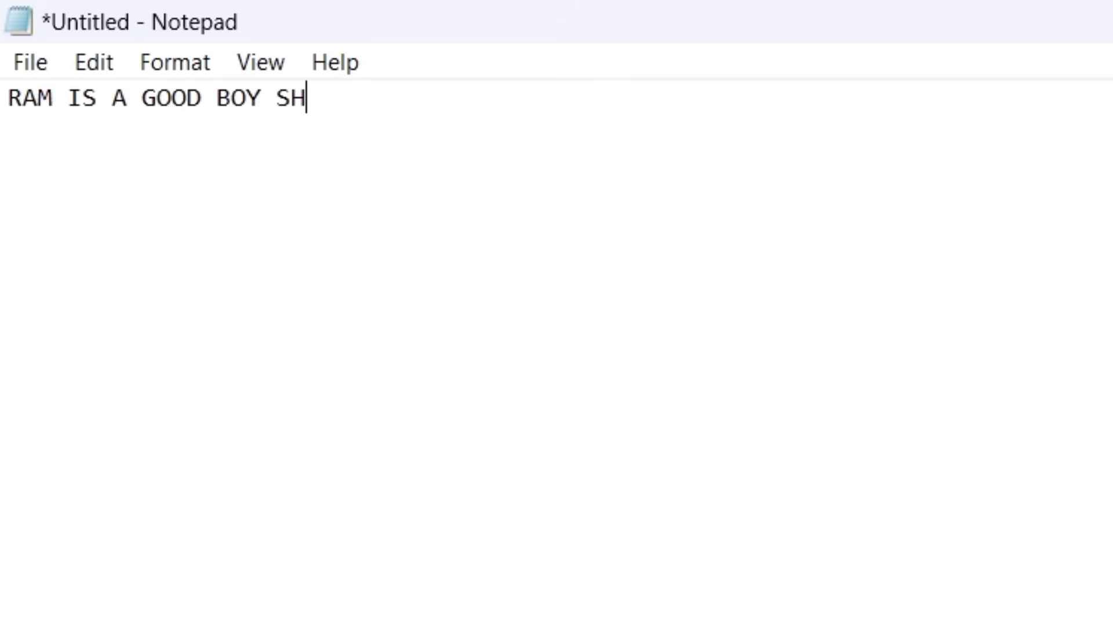
{"action": "type", "text": "YAM IS A "}
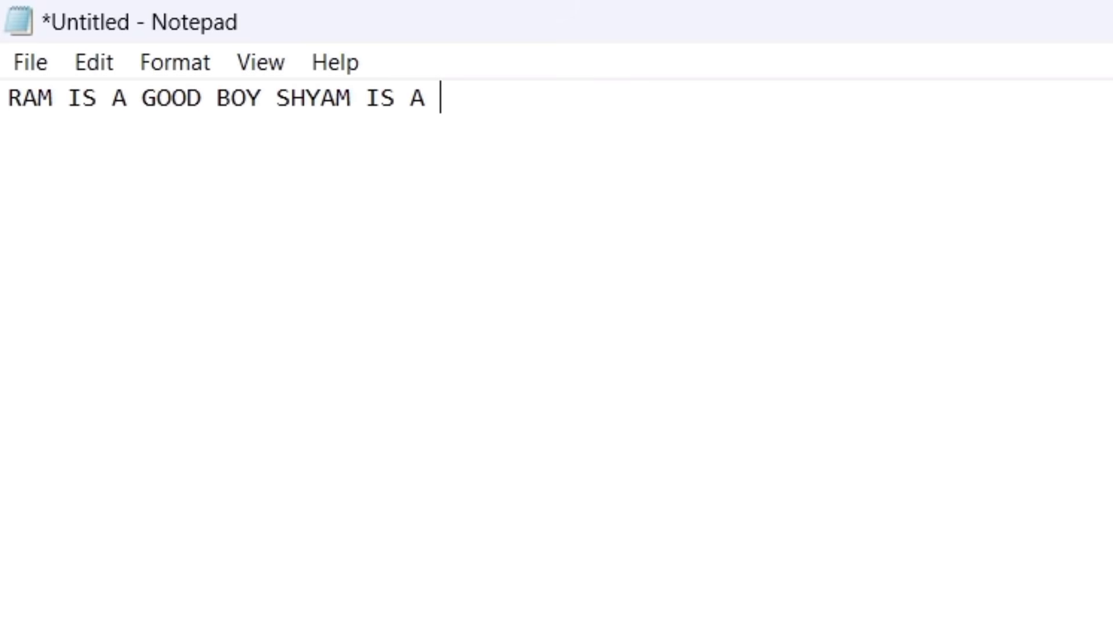
{"action": "type", "text": "BAD "}
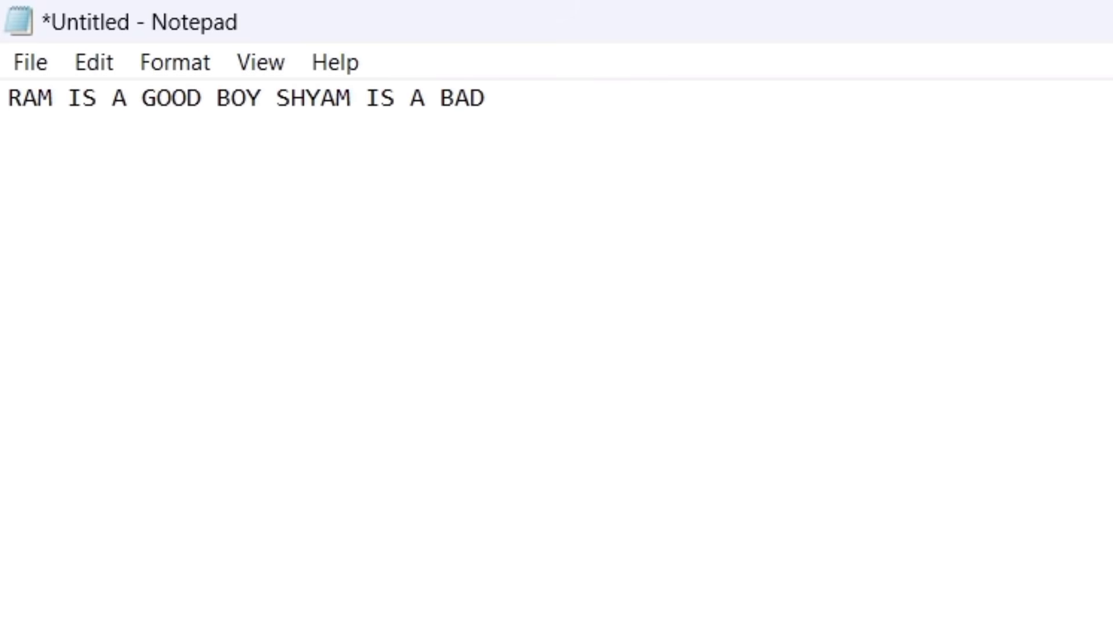
{"action": "type", "text": "BOY"}
Copy the whole sentence and paste it once after the original, separated by a space
{"action": "left_click_drag", "start_coordinate": [574, 96], "coordinate": [8, 99]}
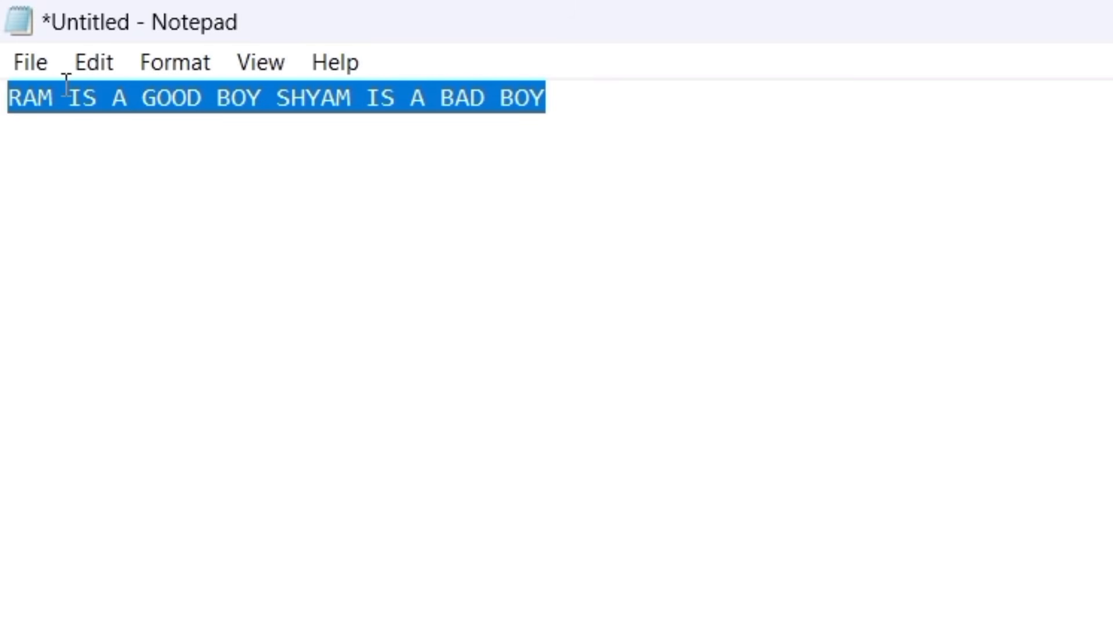
{"action": "left_click", "coordinate": [98, 62]}
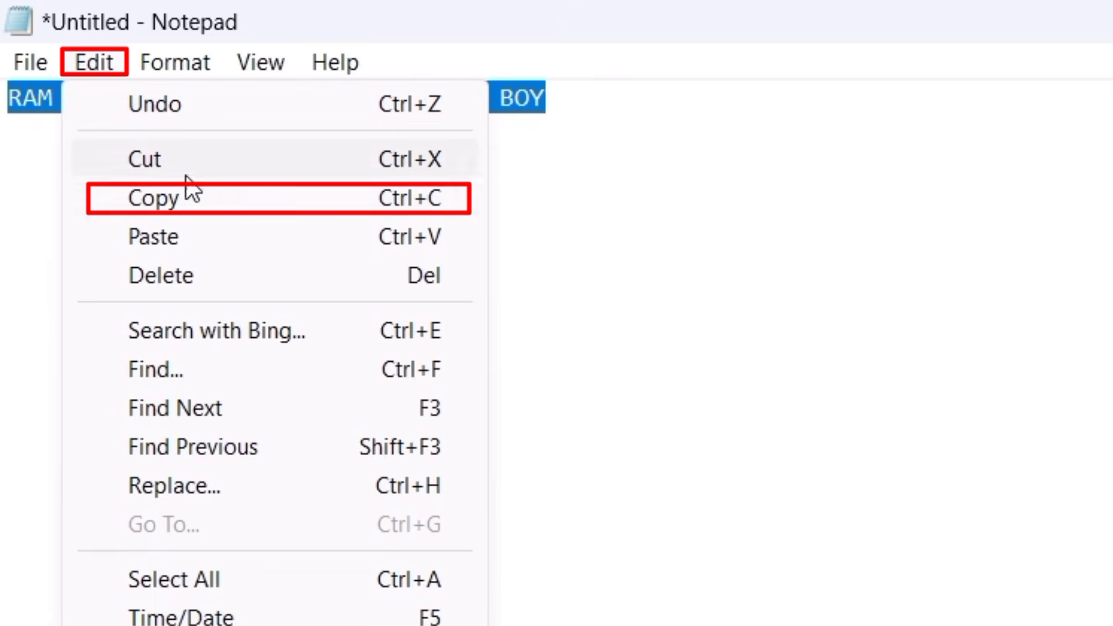
{"action": "left_click", "coordinate": [210, 202]}
{"action": "left_click", "coordinate": [711, 115]}
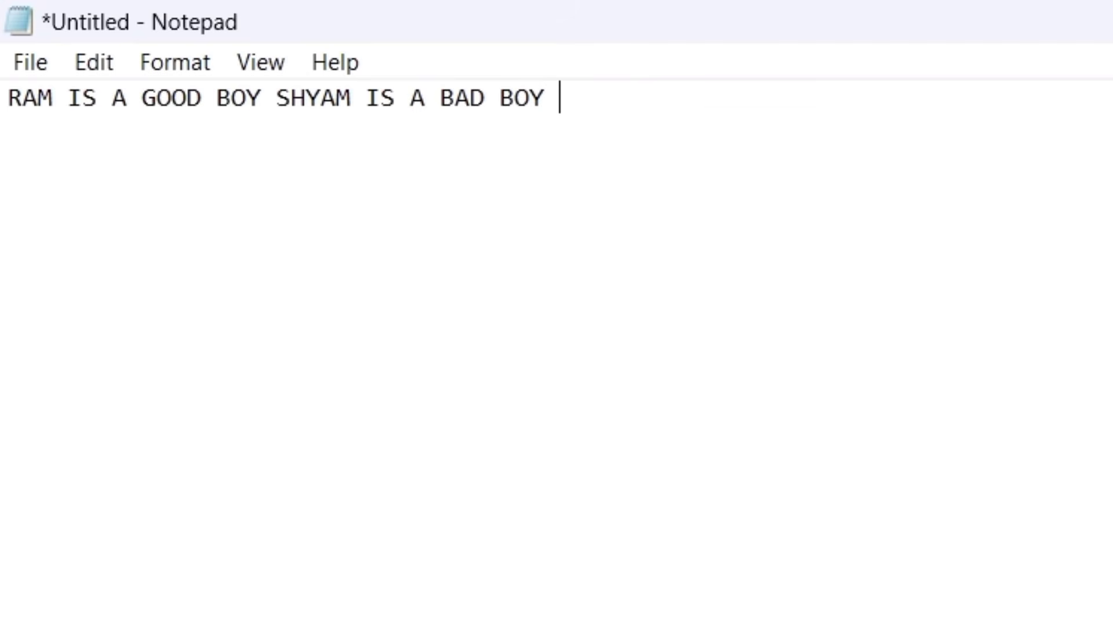
{"action": "left_click", "coordinate": [86, 62]}
{"action": "left_click", "coordinate": [163, 243]}
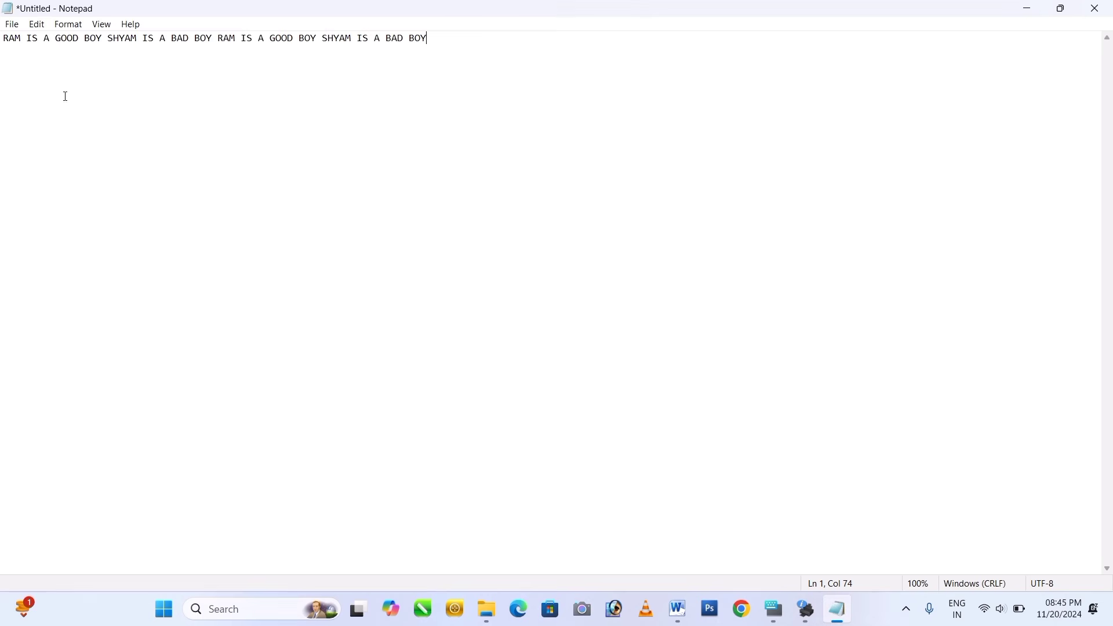
Paste the copied sentence five more times at the end of the text
{"action": "left_click", "coordinate": [36, 25]}
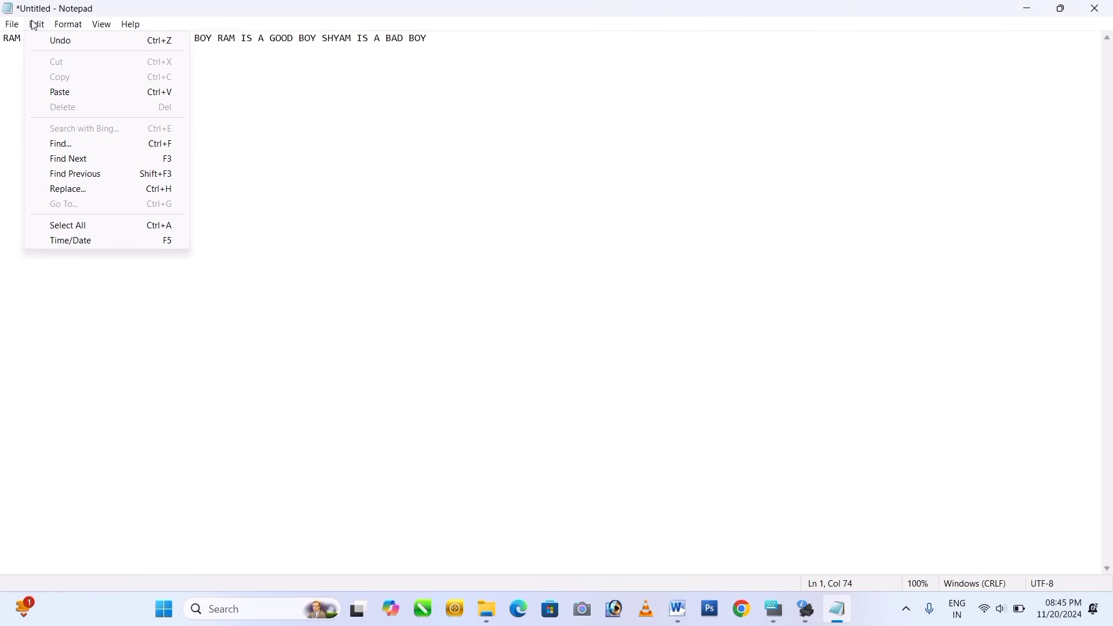
{"action": "left_click", "coordinate": [82, 92]}
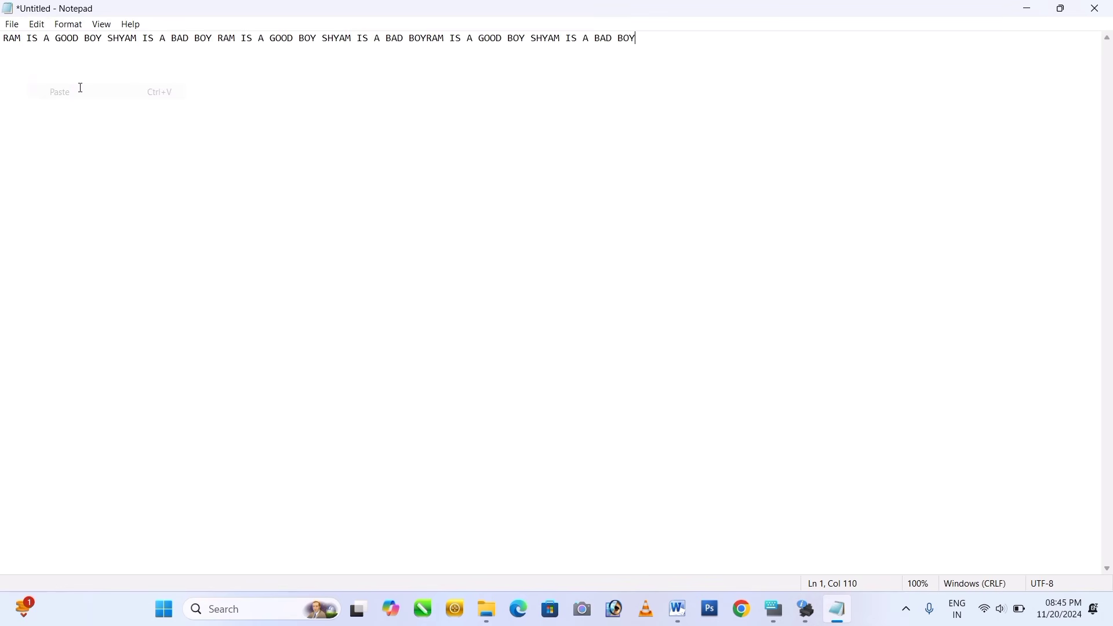
{"action": "left_click", "coordinate": [37, 25]}
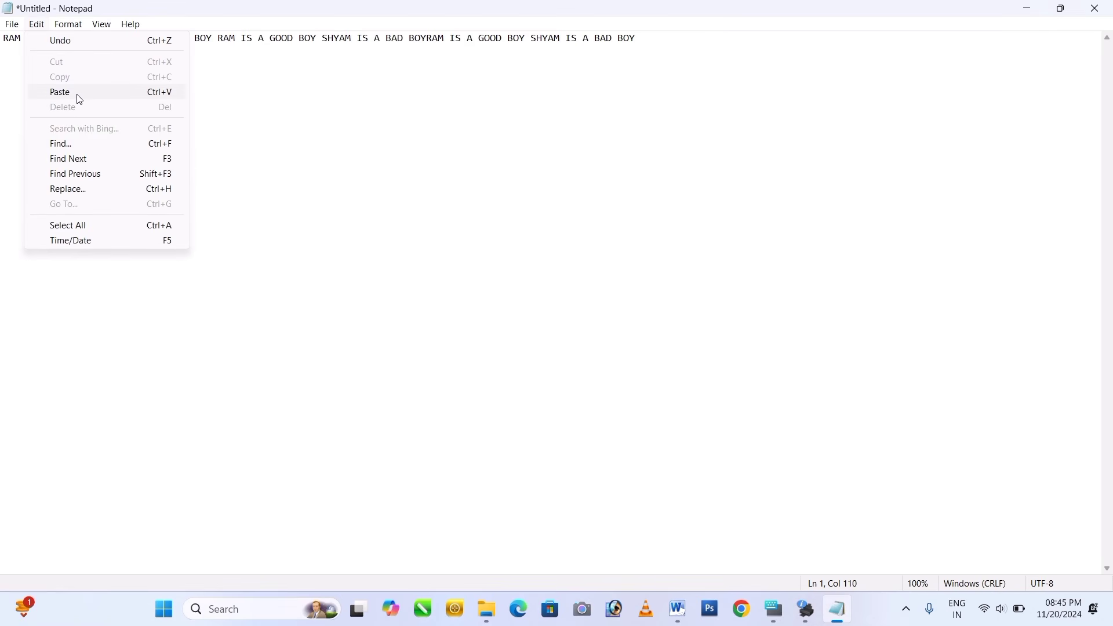
{"action": "left_click", "coordinate": [79, 98]}
{"action": "left_click", "coordinate": [35, 26]}
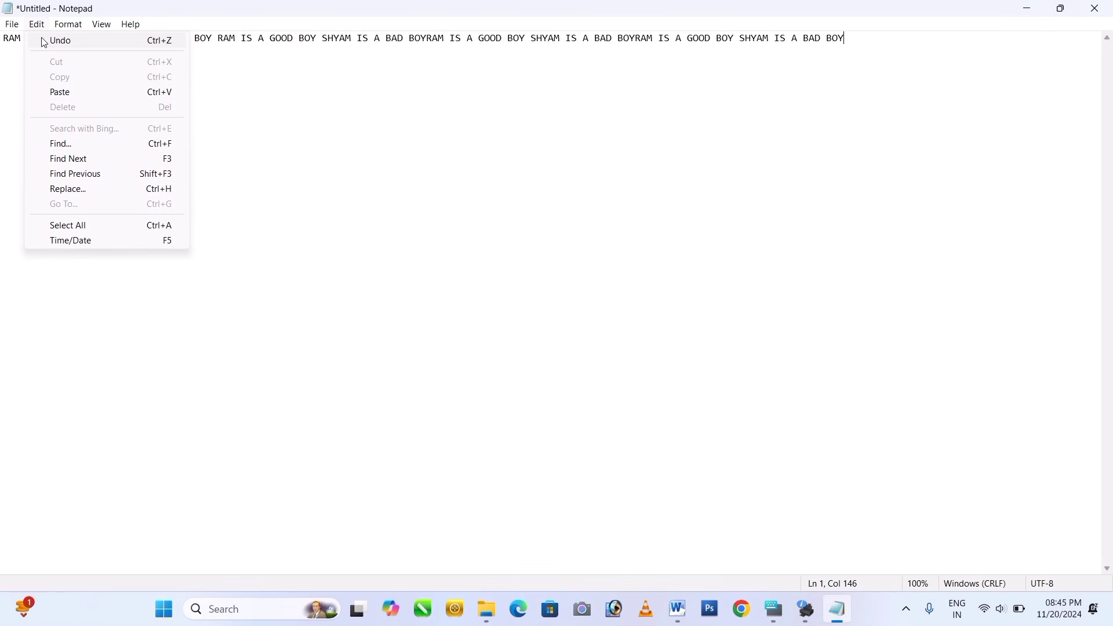
{"action": "left_click", "coordinate": [74, 95]}
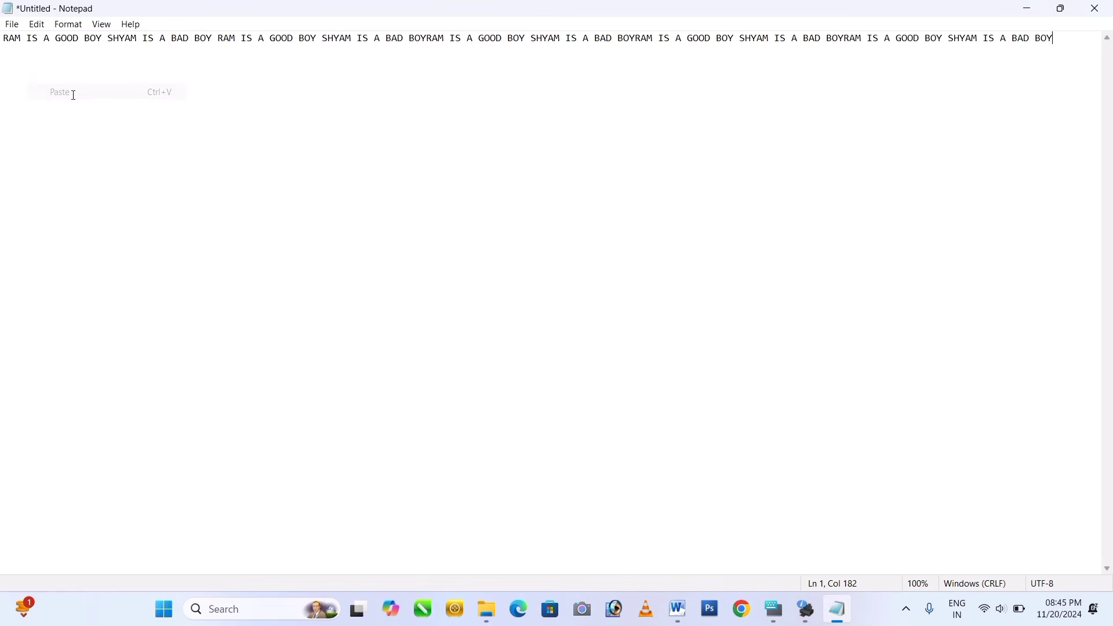
{"action": "left_click", "coordinate": [43, 29]}
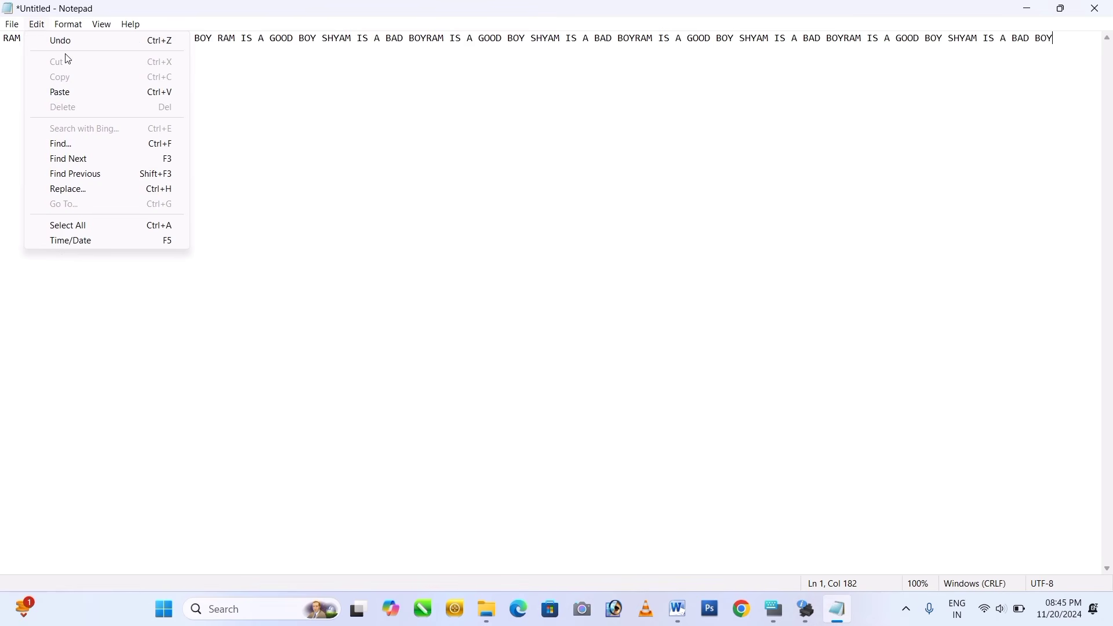
{"action": "left_click", "coordinate": [77, 96]}
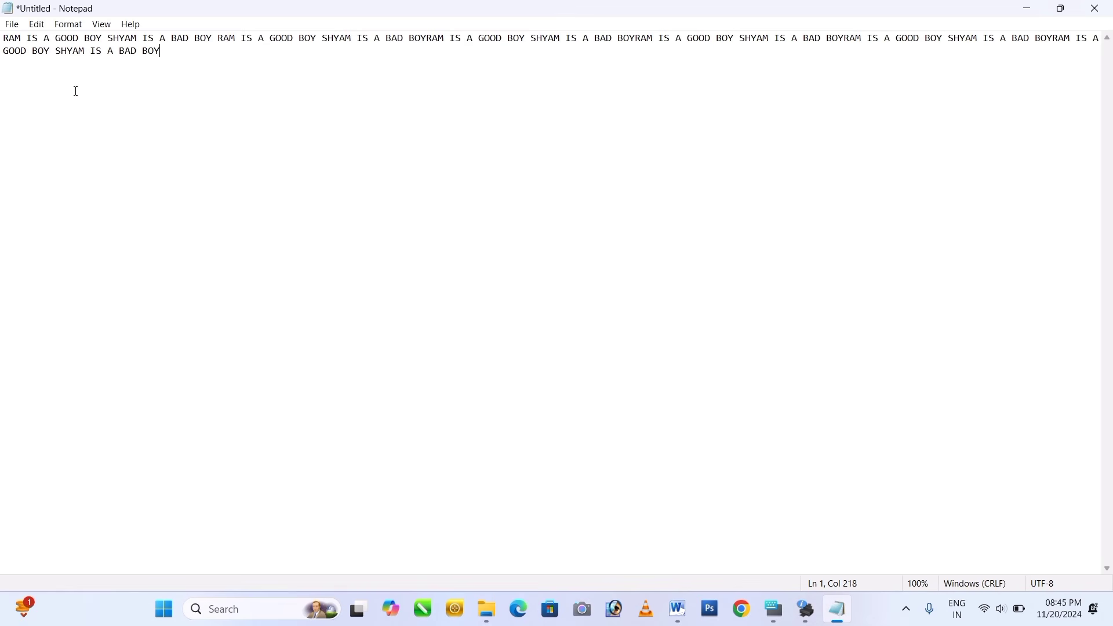
{"action": "left_click", "coordinate": [39, 26]}
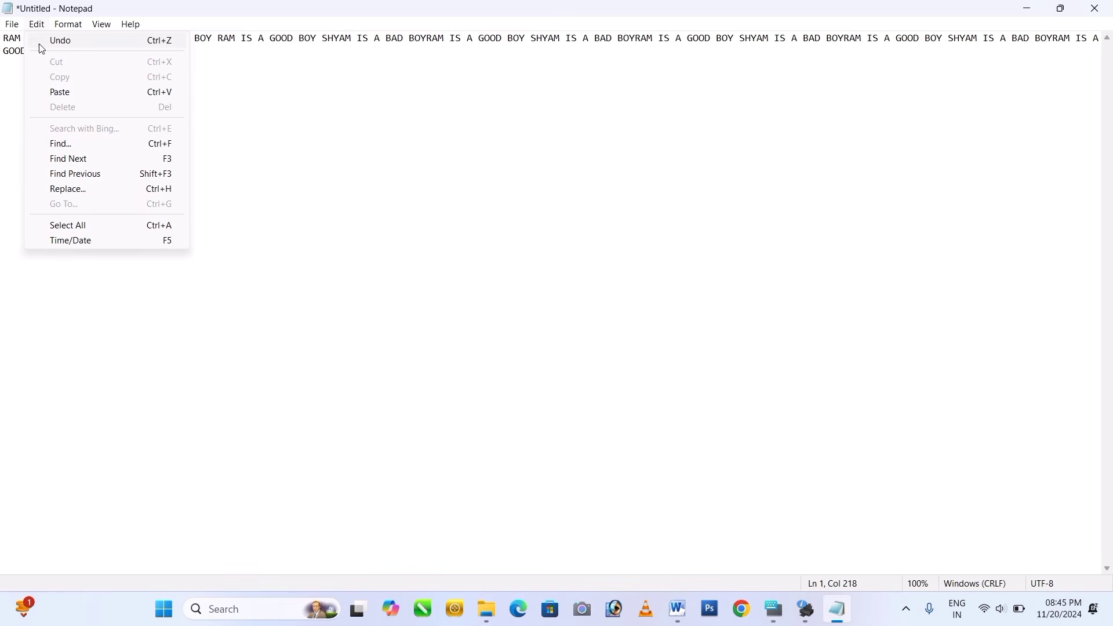
{"action": "left_click", "coordinate": [70, 97]}
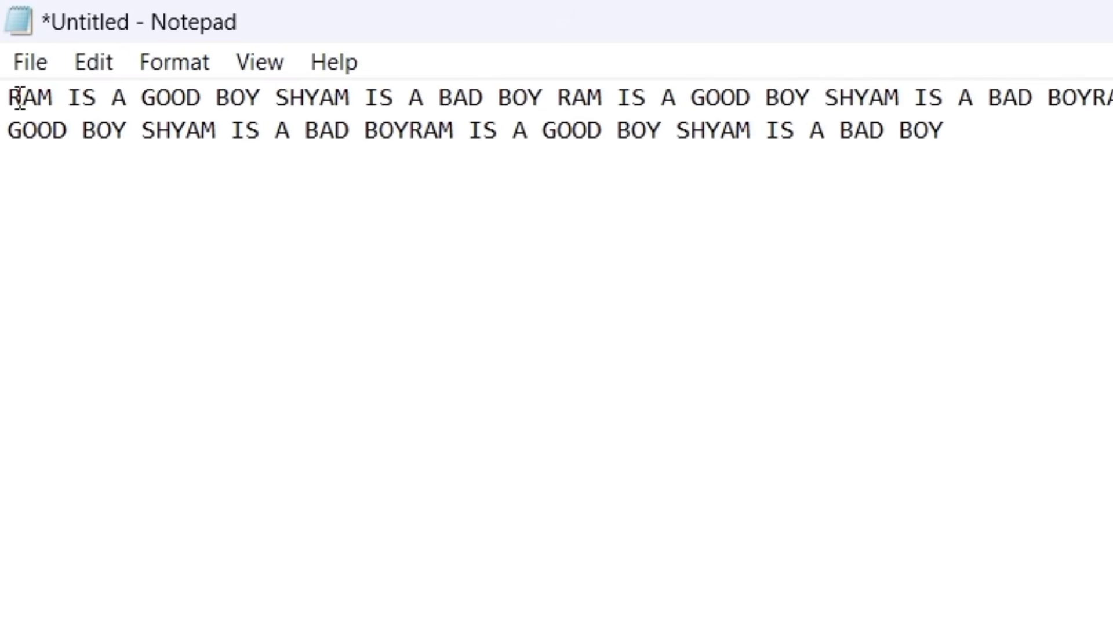
Use Find from the start of the document to search downward for GOOD and go through its occurrences up to the second line
{"action": "left_click", "coordinate": [12, 82]}
{"action": "left_click", "coordinate": [77, 57]}
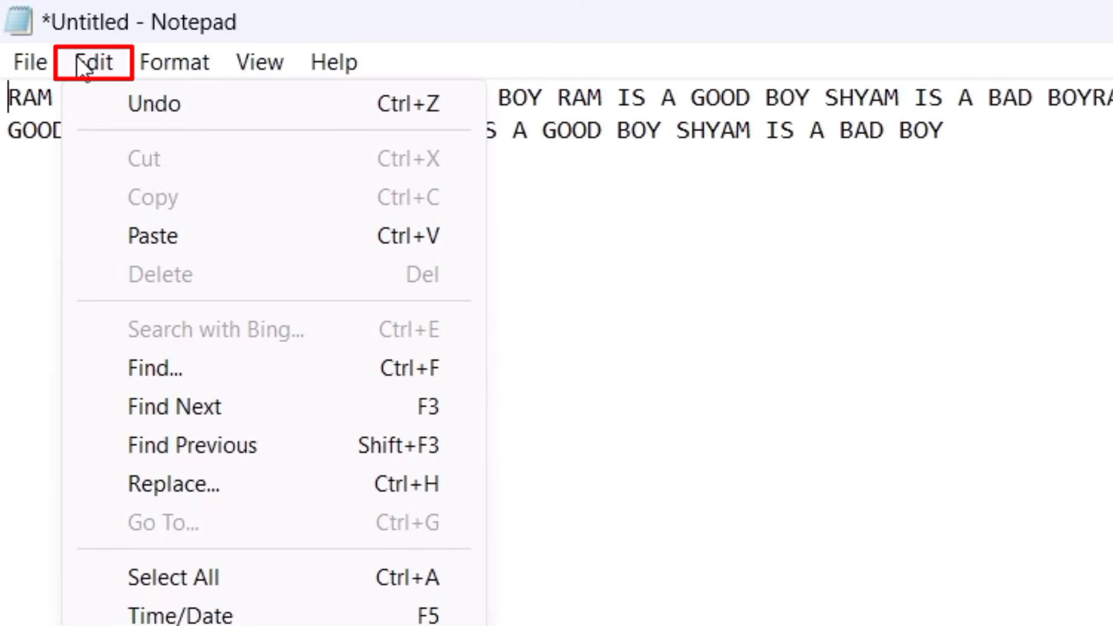
{"action": "left_click", "coordinate": [178, 374]}
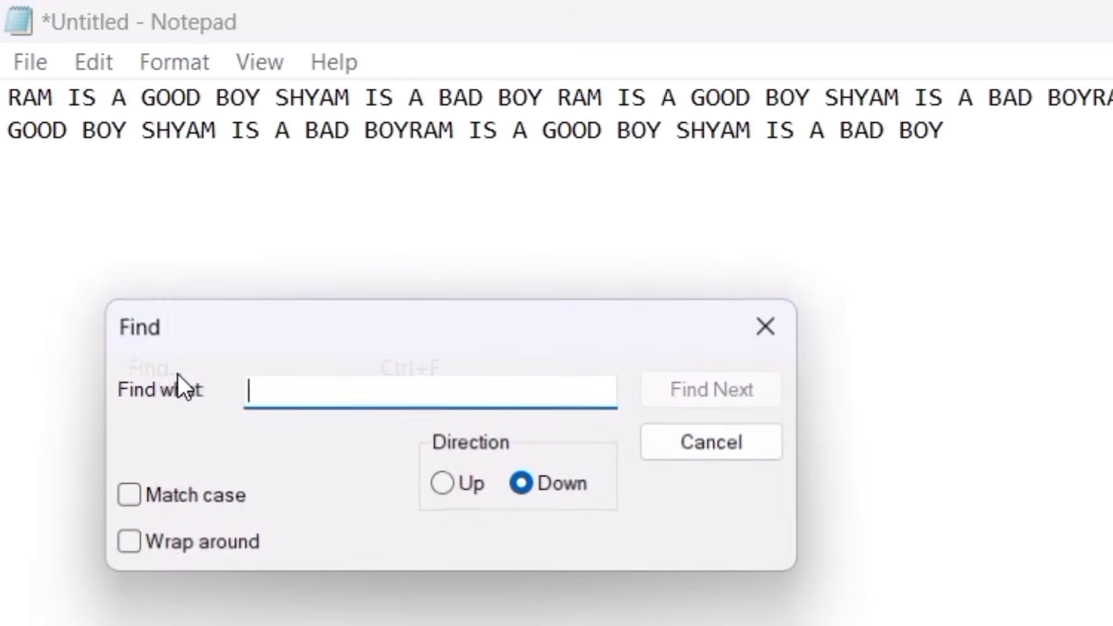
{"action": "left_click_drag", "start_coordinate": [331, 310], "coordinate": [568, 379]}
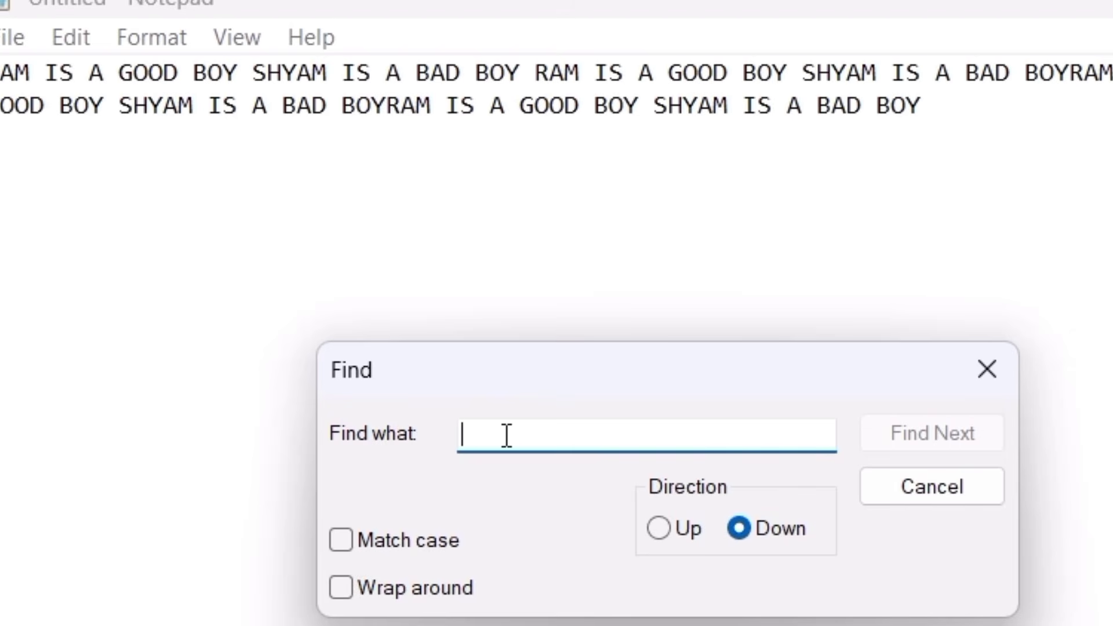
{"action": "type", "text": "GOOD"}
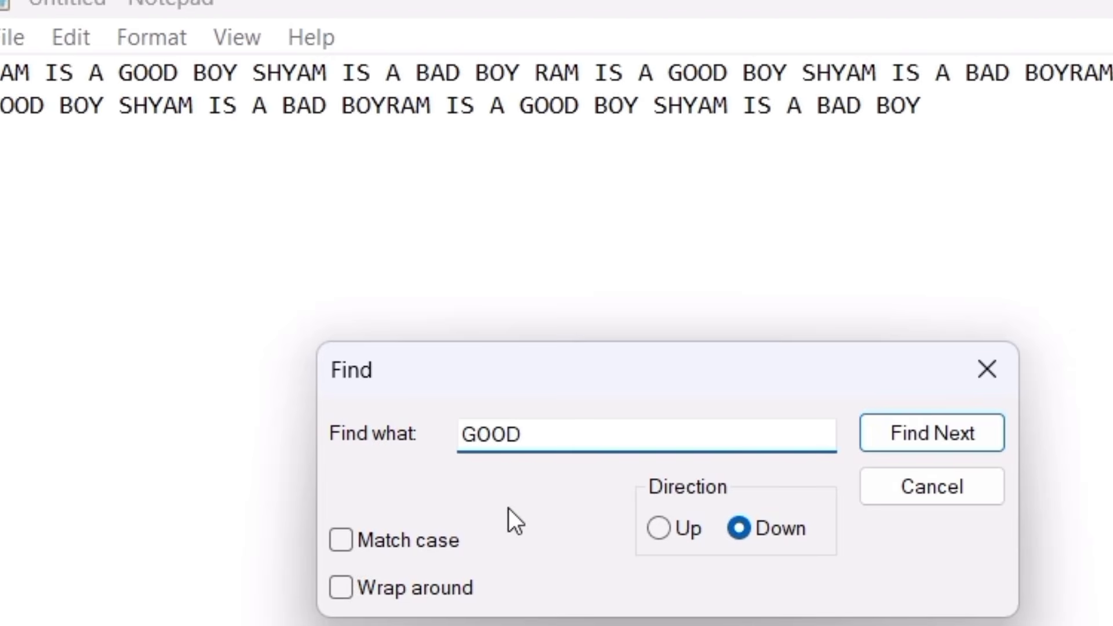
{"action": "left_click", "coordinate": [910, 436]}
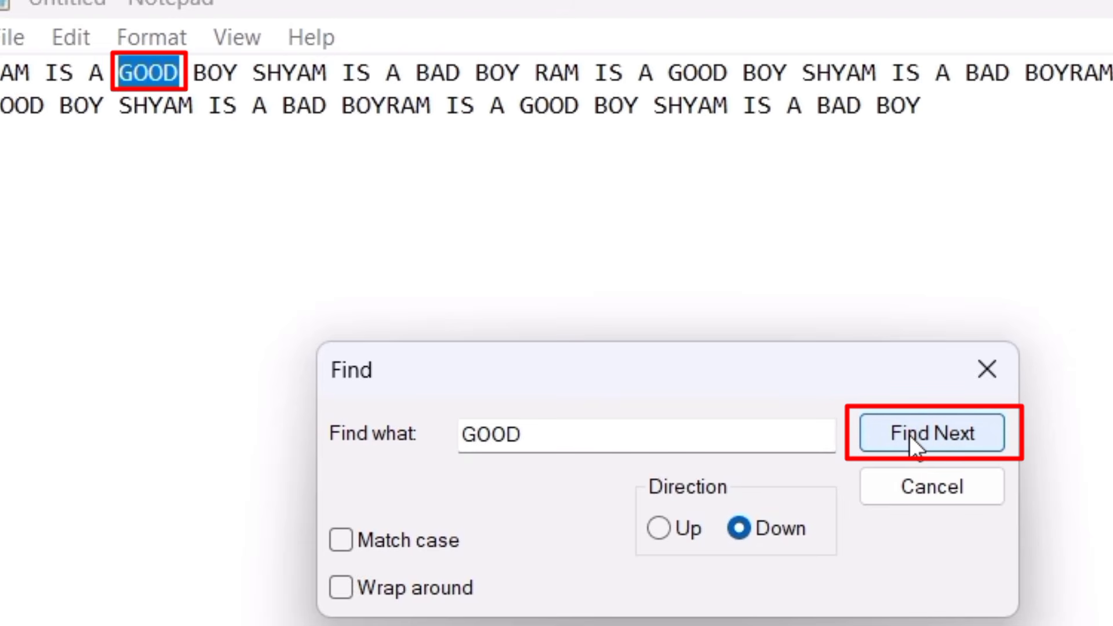
{"action": "left_click", "coordinate": [910, 436]}
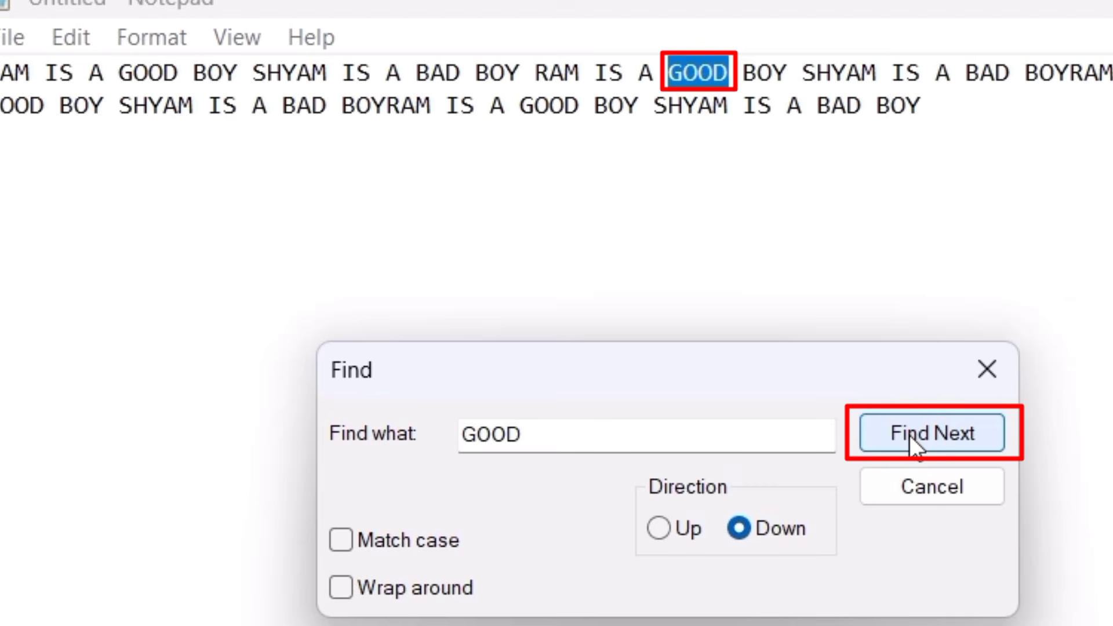
{"action": "left_click", "coordinate": [910, 436]}
{"action": "left_click", "coordinate": [910, 436]}
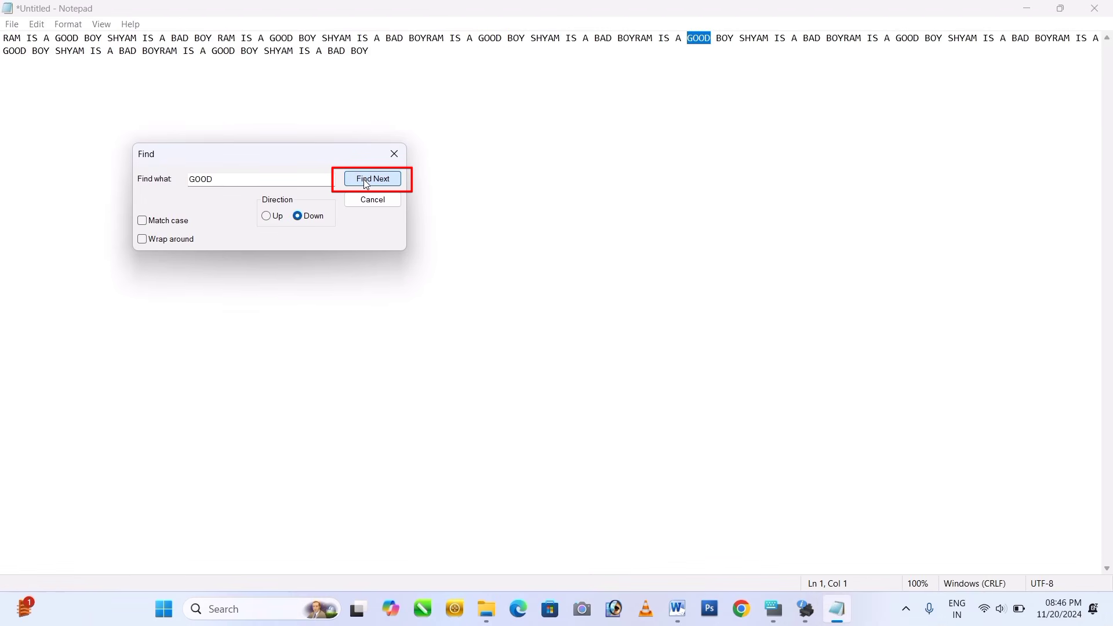
{"action": "left_click", "coordinate": [373, 179]}
{"action": "left_click", "coordinate": [373, 179]}
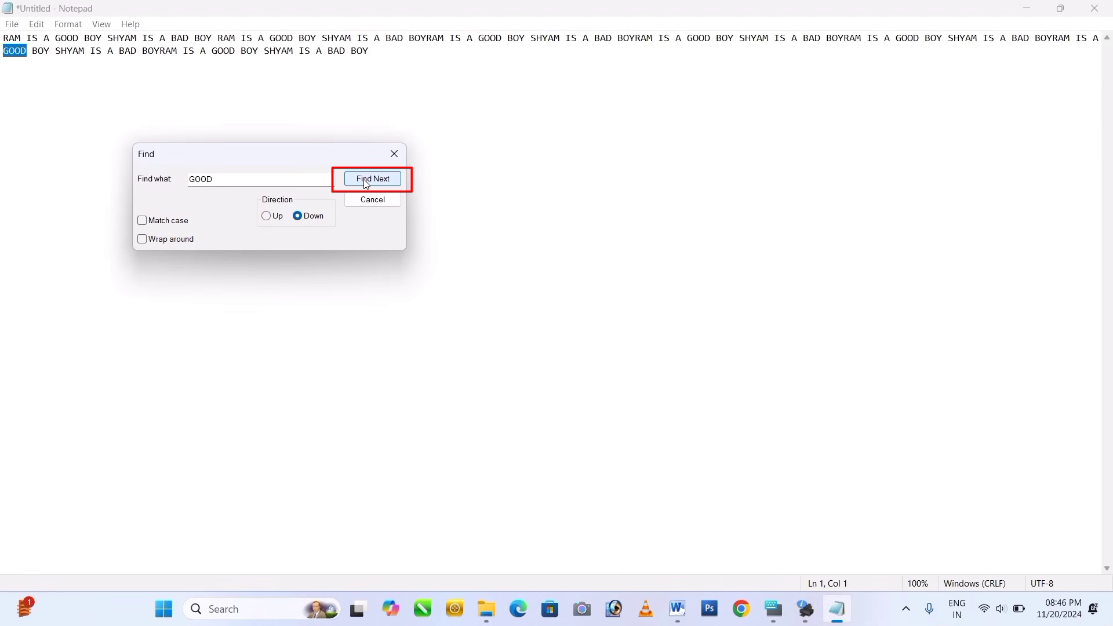
Replace the search word with IS, go through its next two occurrences and close the Find dialog
{"action": "left_click", "coordinate": [245, 182]}
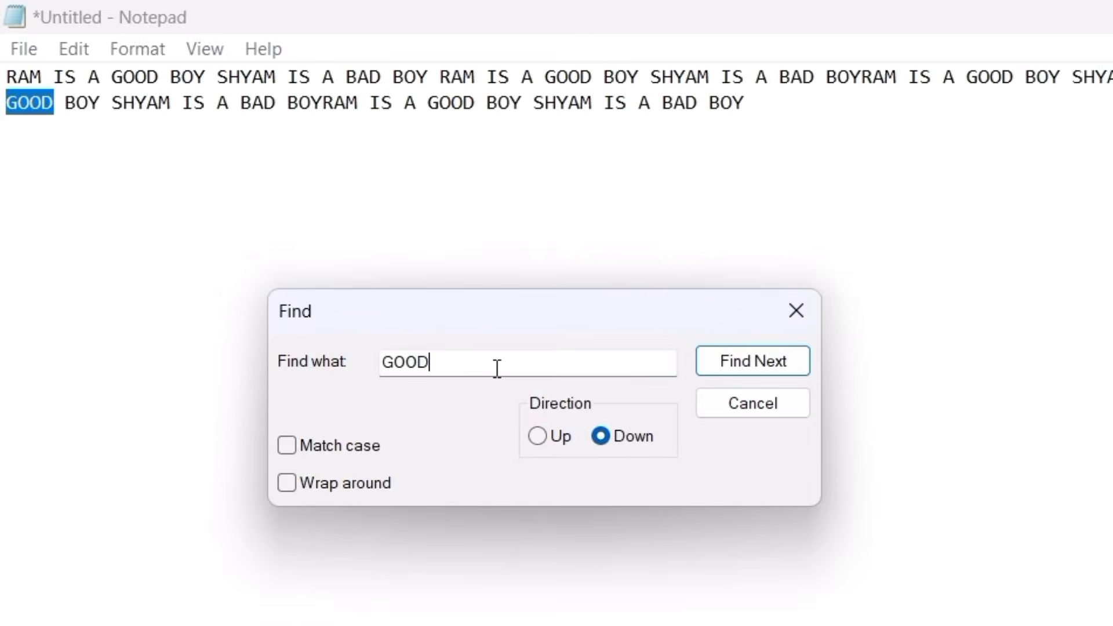
{"action": "key", "text": "BackSpace"}
{"action": "key", "text": "BackSpace"}
{"action": "key", "text": "BackSpace"}
{"action": "key", "text": "BackSpace"}
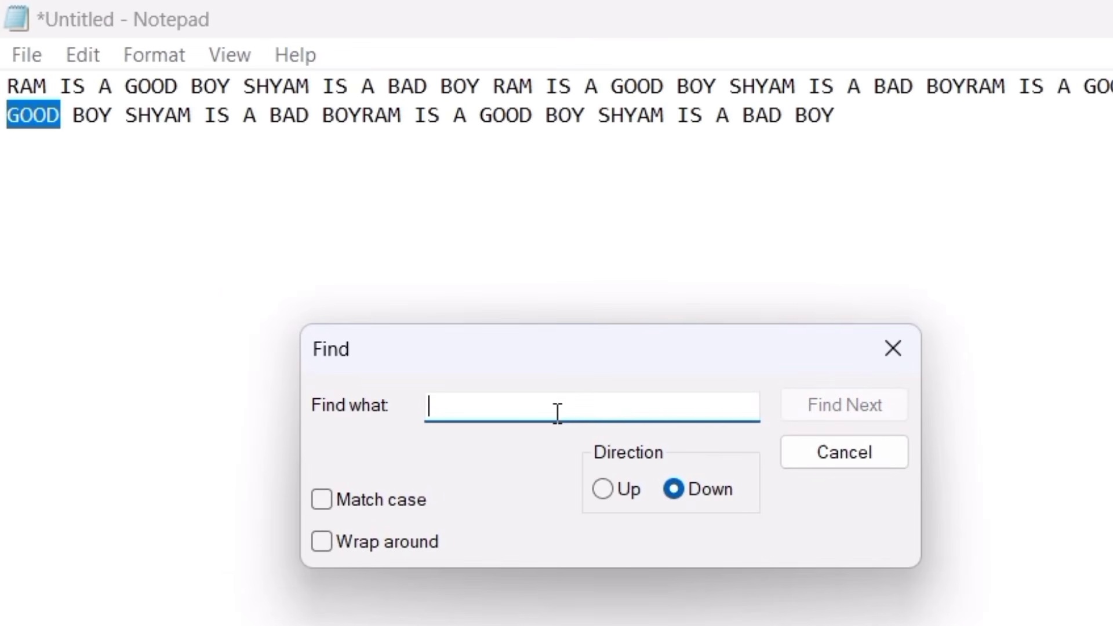
{"action": "type", "text": "IS"}
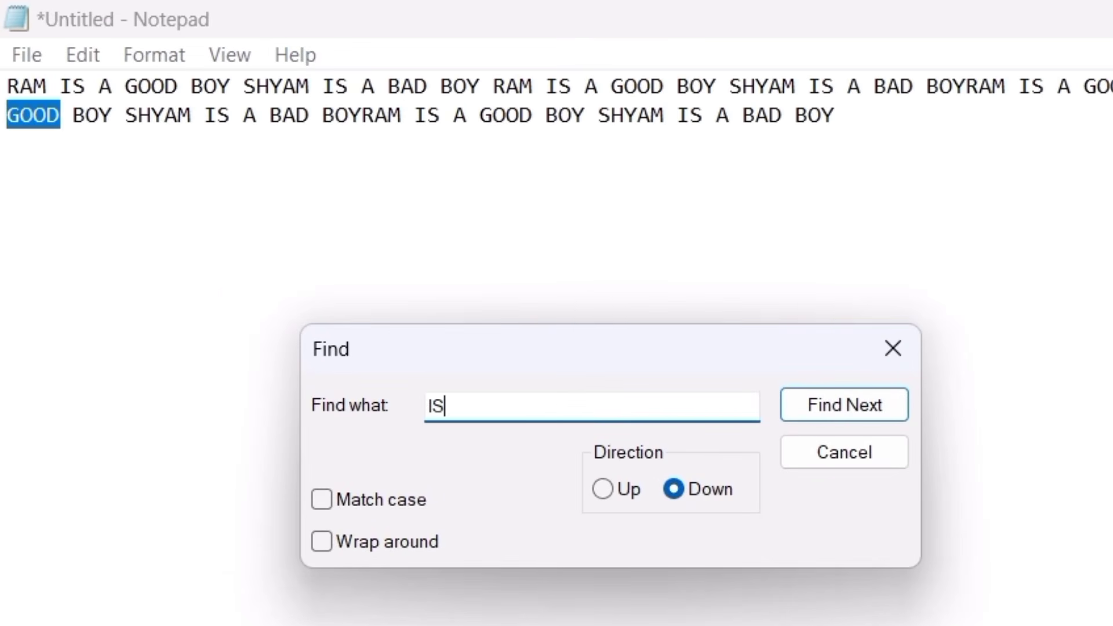
{"action": "left_click", "coordinate": [837, 401]}
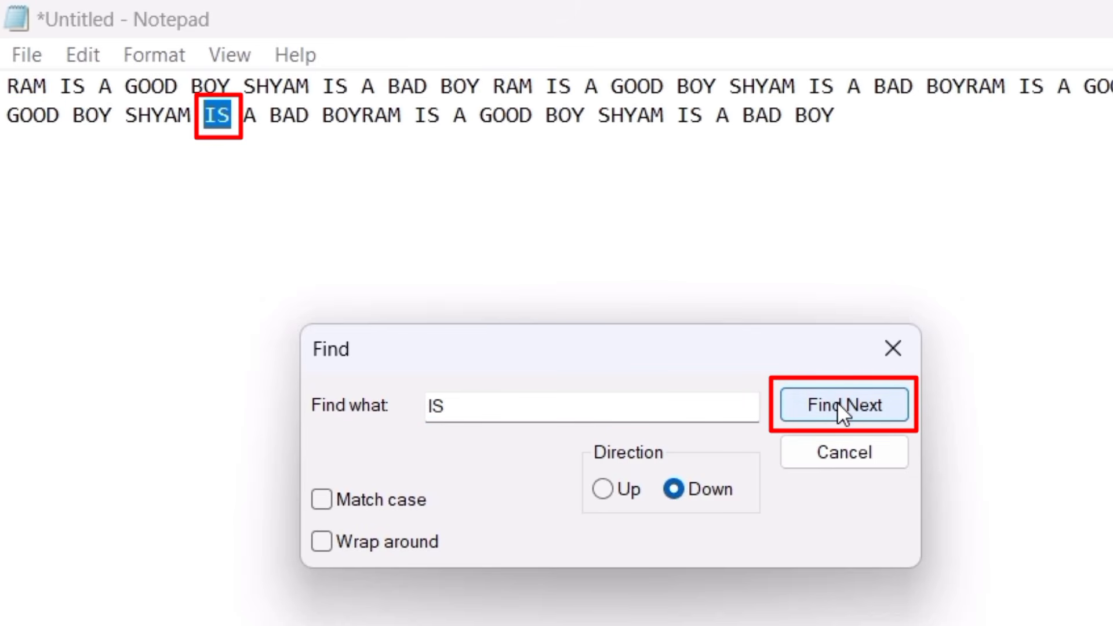
{"action": "left_click", "coordinate": [837, 402]}
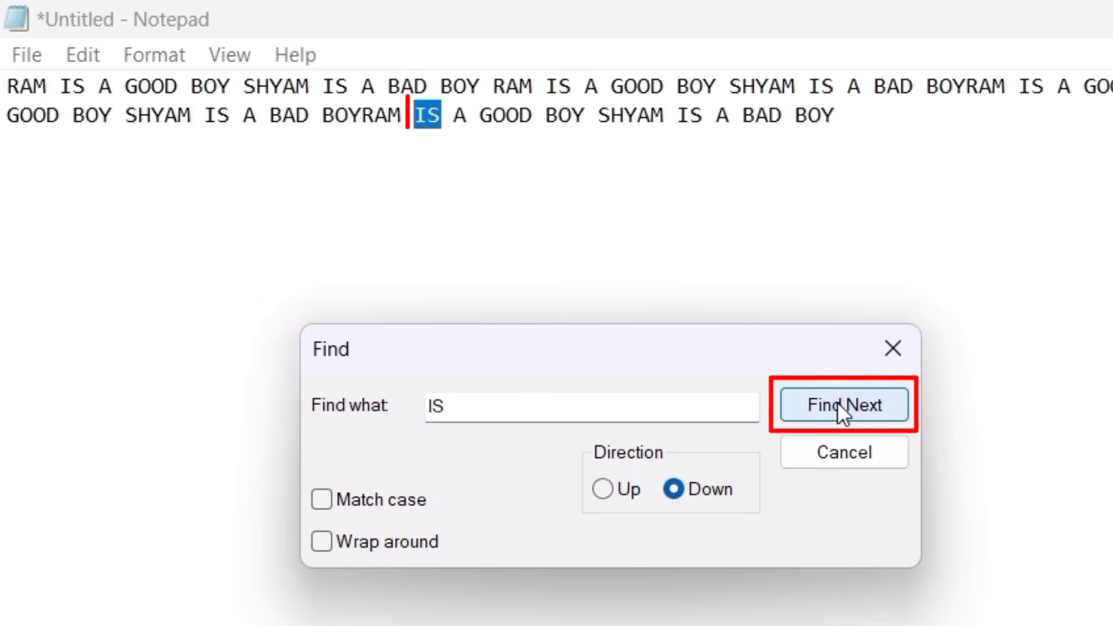
{"action": "left_click", "coordinate": [893, 349]}
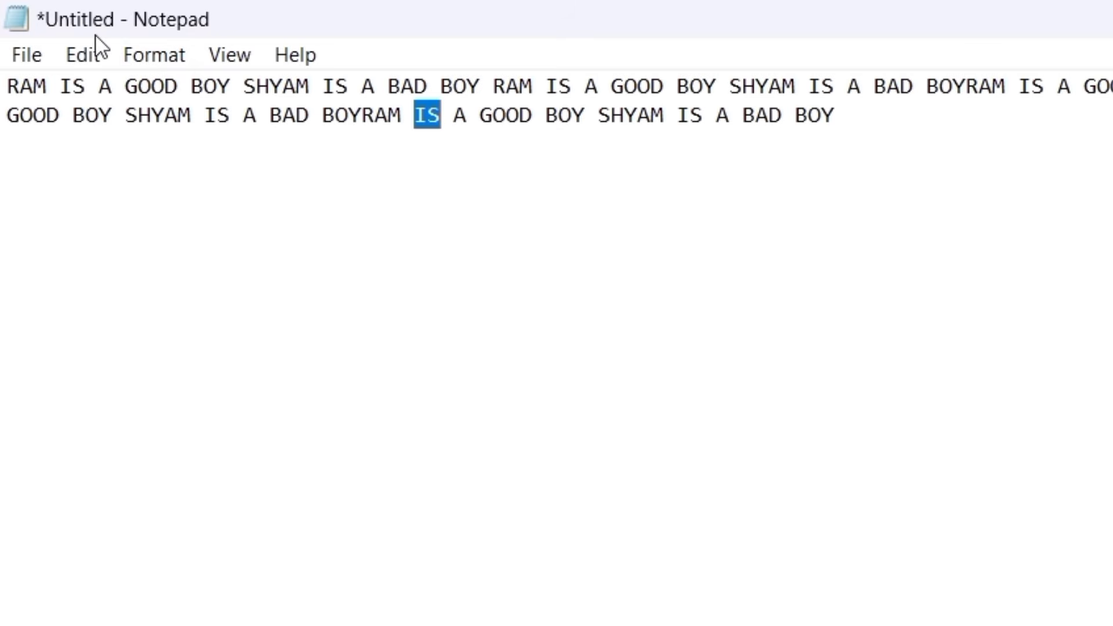
Open Find with the search word IS and place the text cursor at the start of the document
{"action": "left_click", "coordinate": [83, 52]}
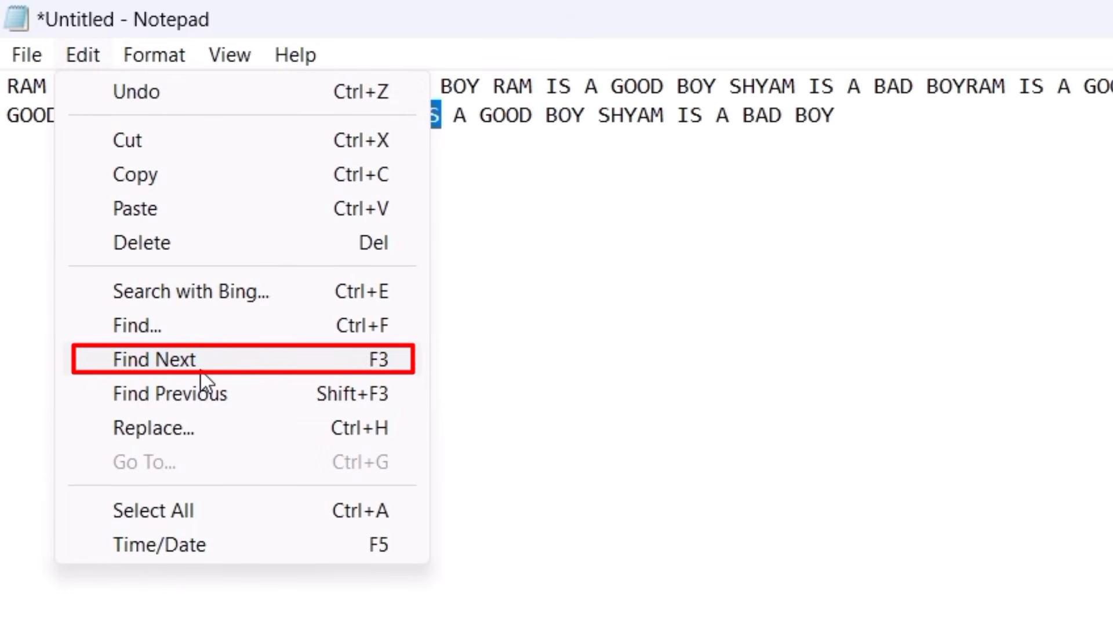
{"action": "left_click", "coordinate": [163, 335]}
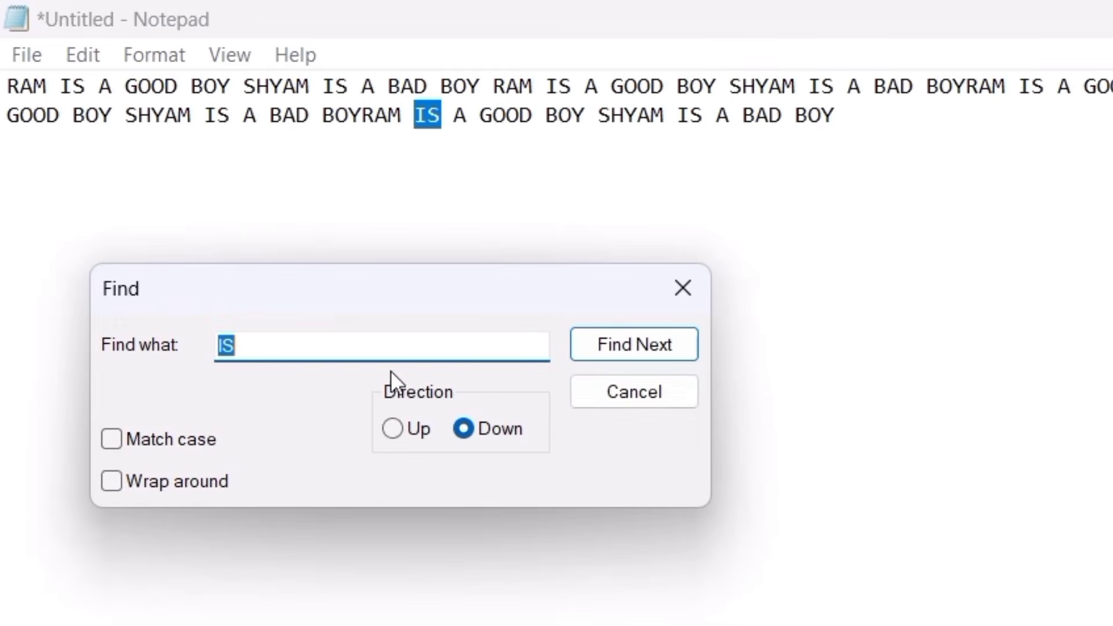
{"action": "left_click", "coordinate": [67, 53]}
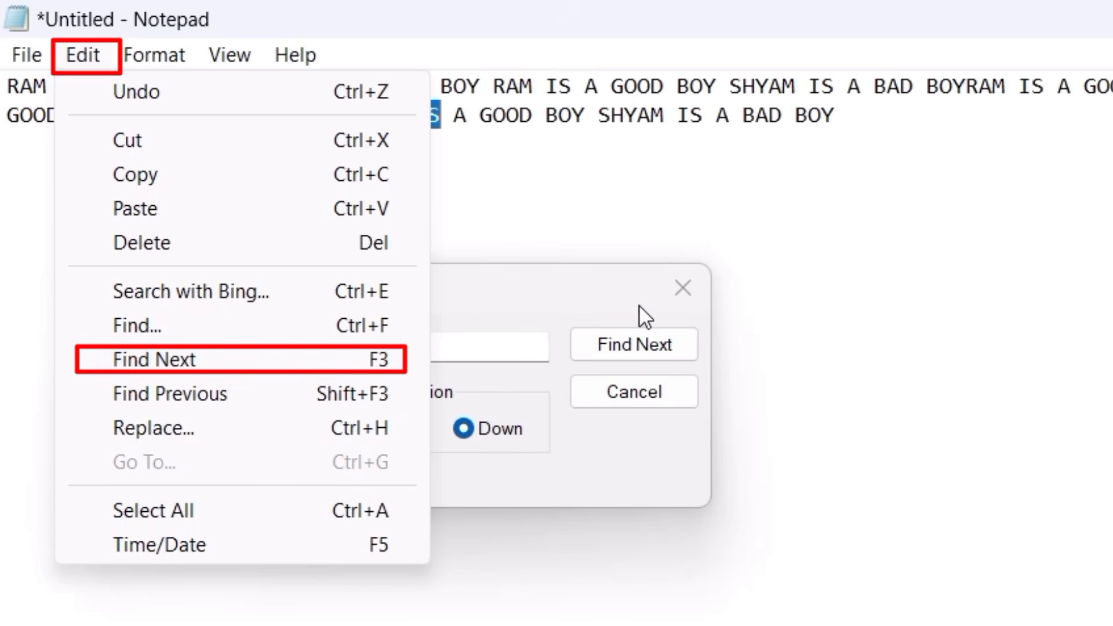
{"action": "left_click", "coordinate": [587, 260]}
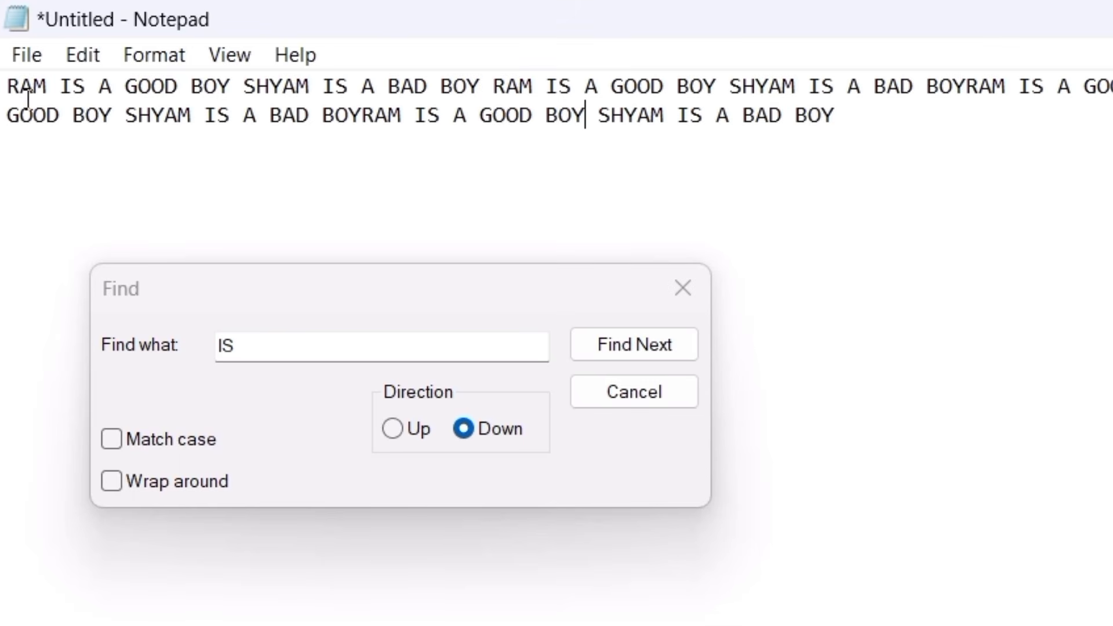
{"action": "left_click", "coordinate": [10, 89]}
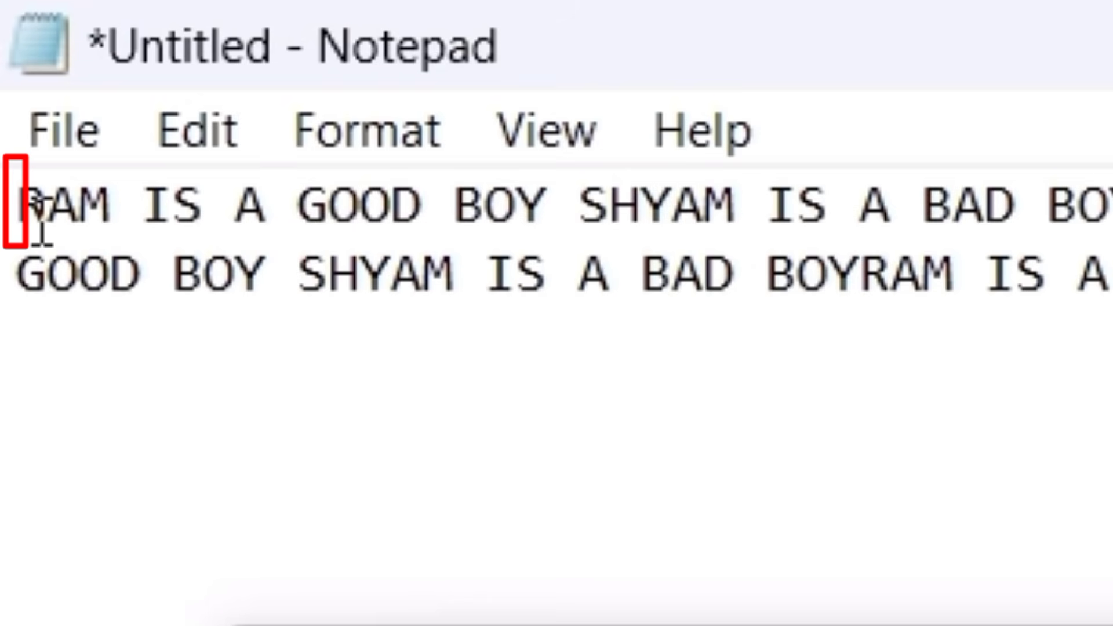
{"action": "key", "text": "ctrl+f"}
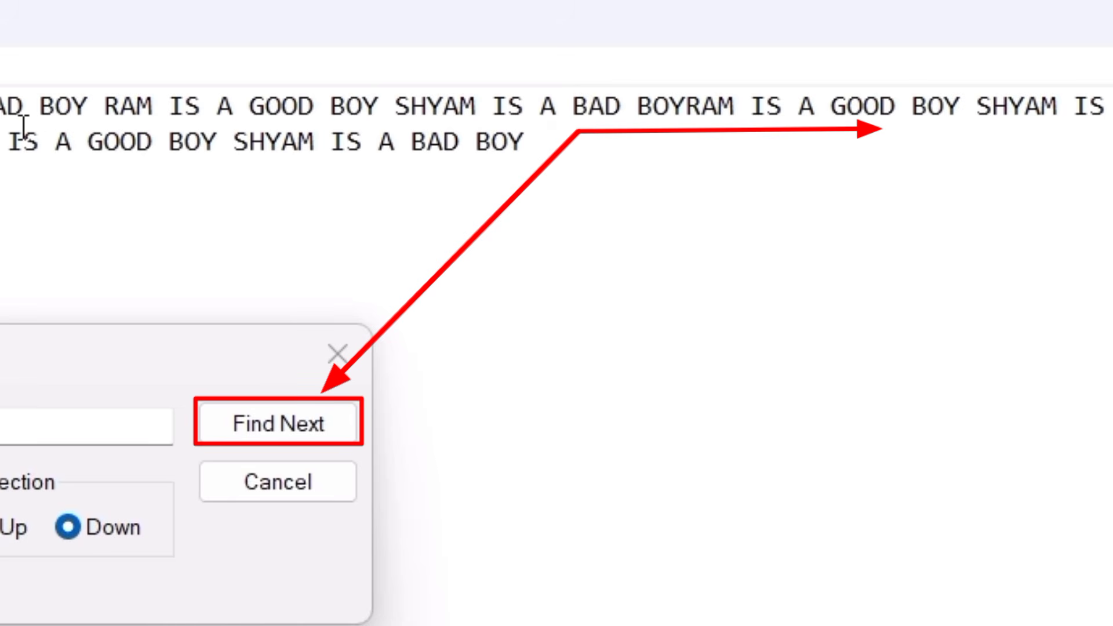
Bring the minimized text document back to the front and close its Find dialog
{"action": "left_click", "coordinate": [96, 65]}
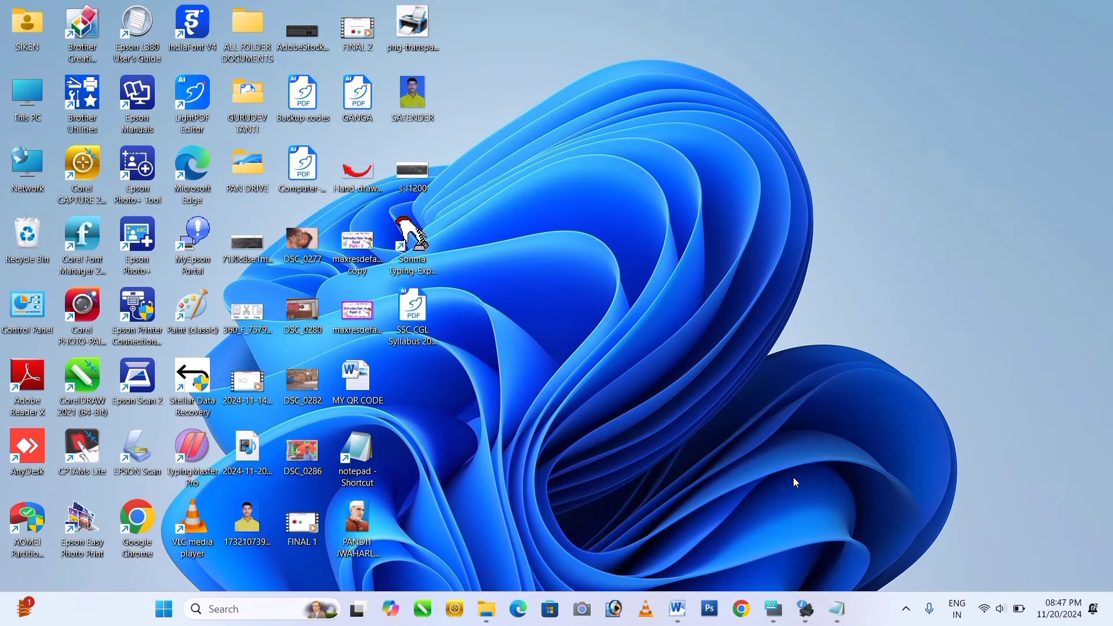
{"action": "left_click", "coordinate": [845, 623]}
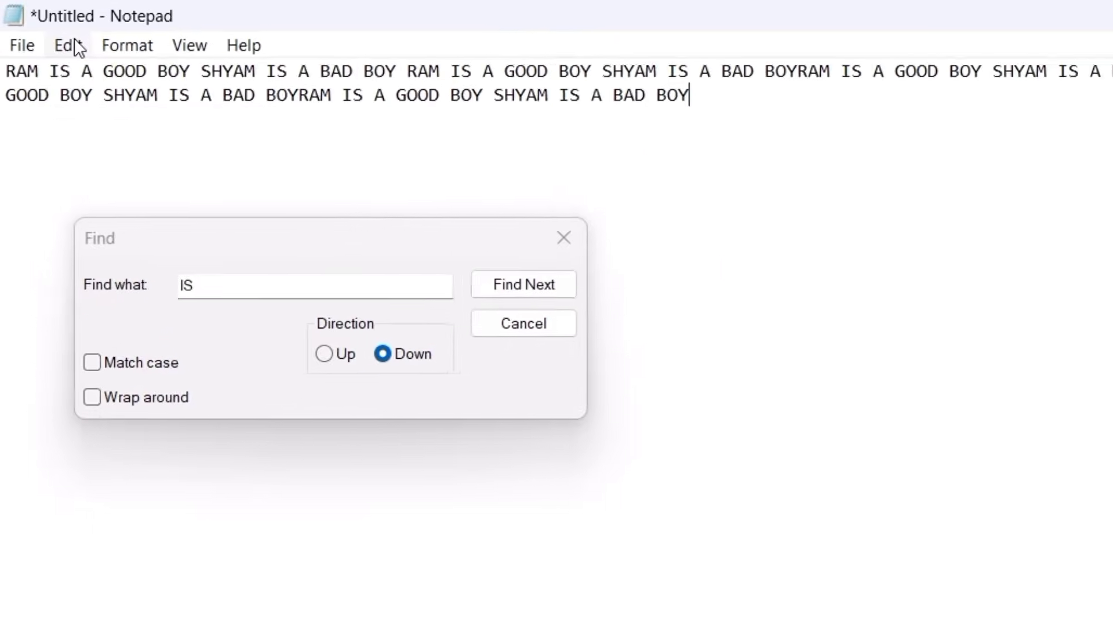
{"action": "left_click", "coordinate": [36, 24]}
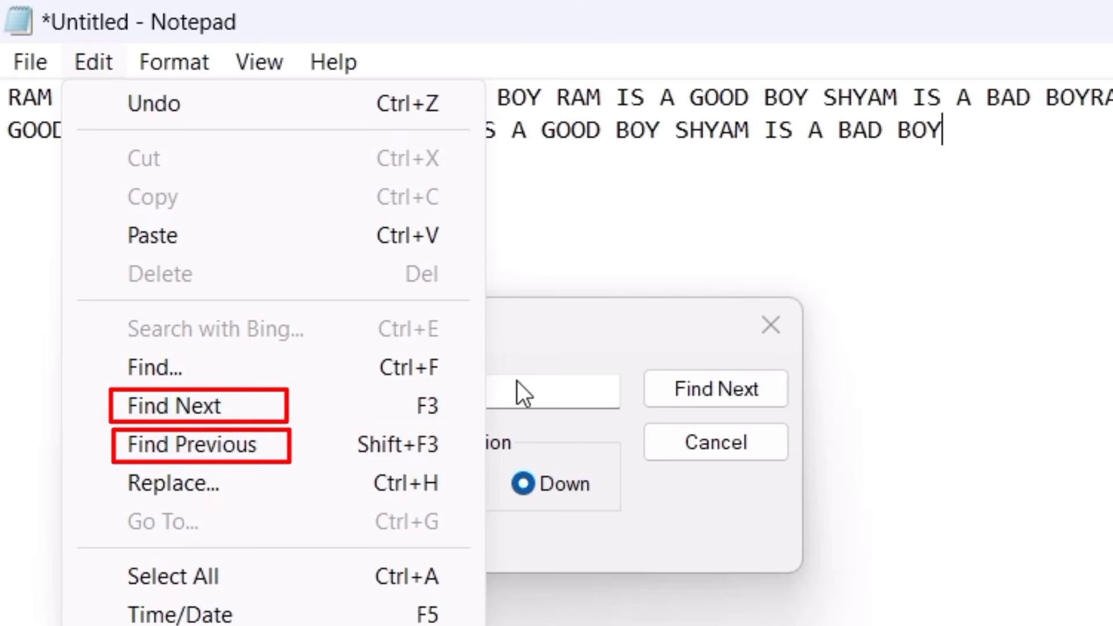
{"action": "left_click", "coordinate": [773, 325]}
{"action": "left_click", "coordinate": [773, 324]}
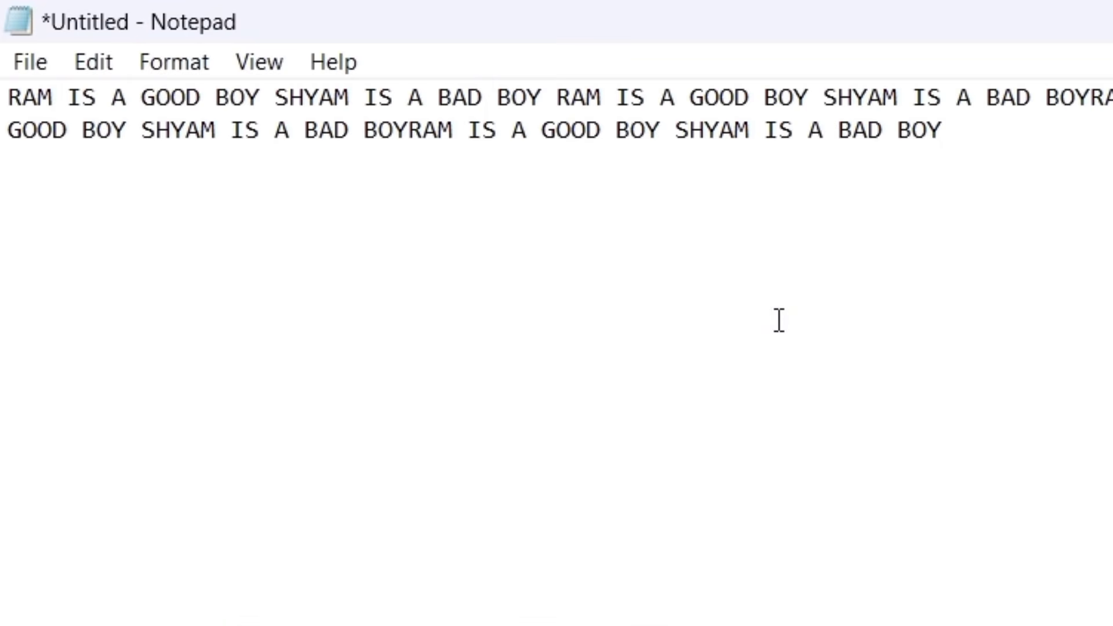
Replace all occurrences of GOOD with GOD and close the Replace dialog
{"action": "left_click", "coordinate": [85, 66]}
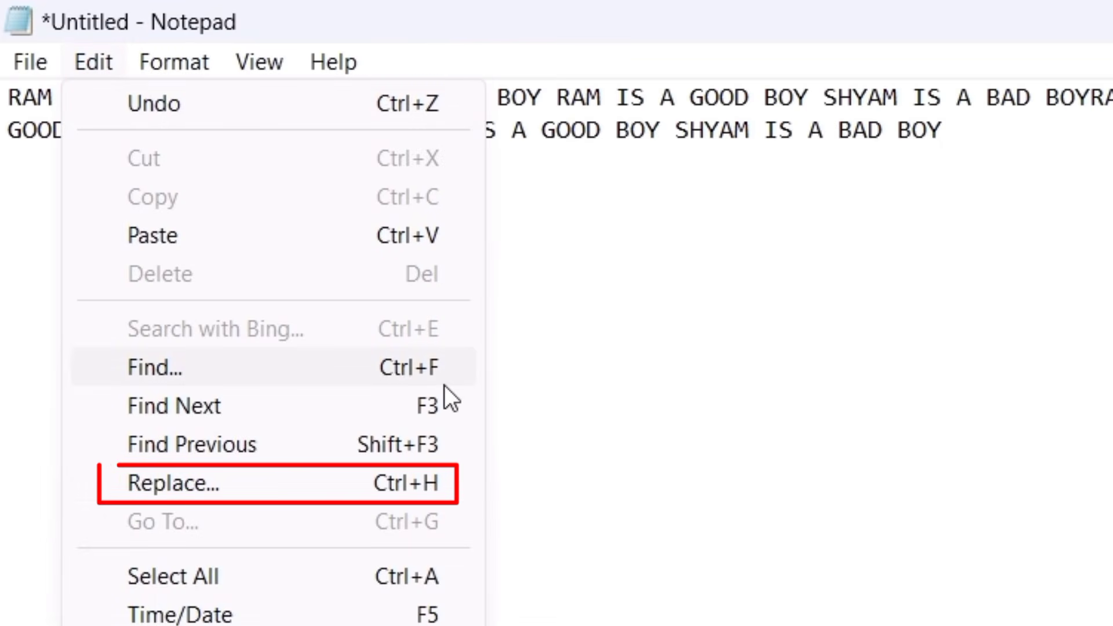
{"action": "left_click", "coordinate": [732, 289]}
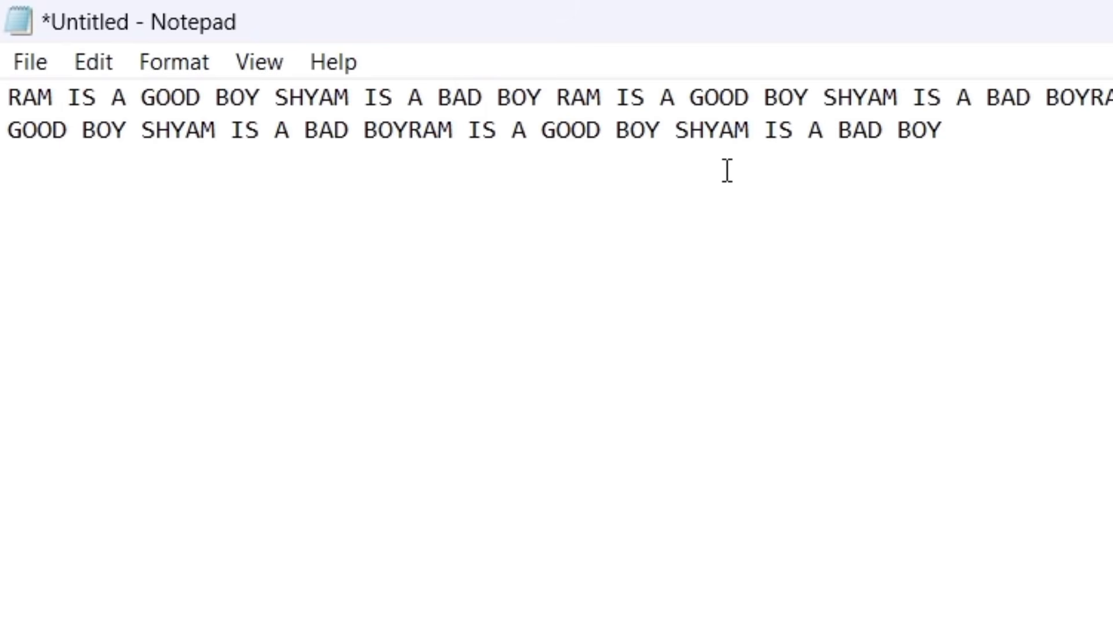
{"action": "left_click", "coordinate": [102, 58]}
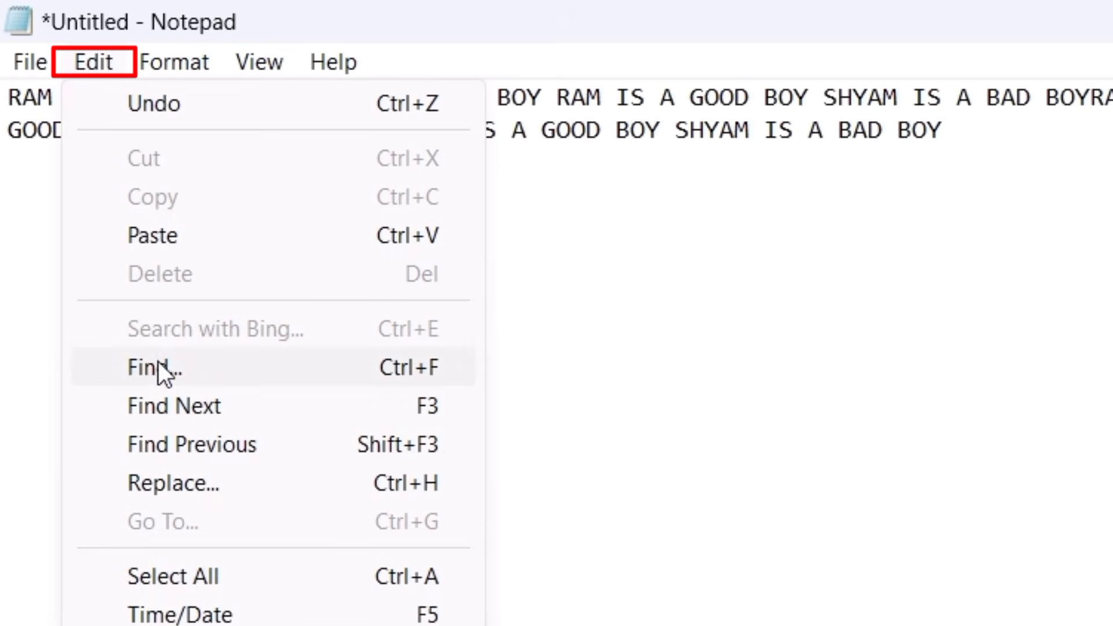
{"action": "left_click", "coordinate": [201, 483]}
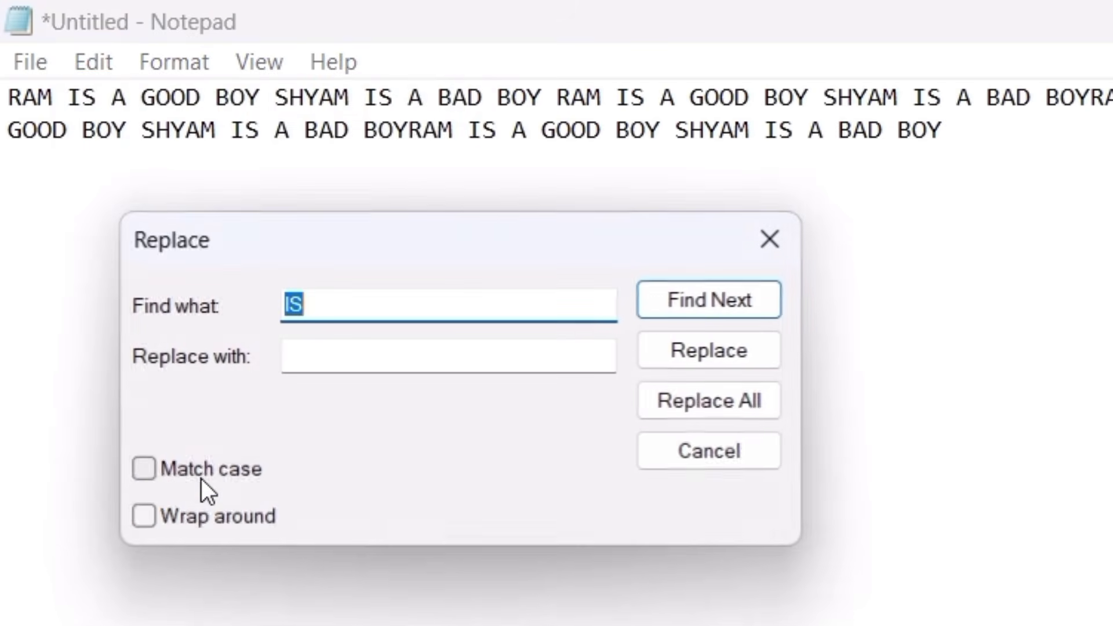
{"action": "left_click", "coordinate": [349, 312]}
{"action": "key", "text": "BackSpace"}
{"action": "key", "text": "BackSpace"}
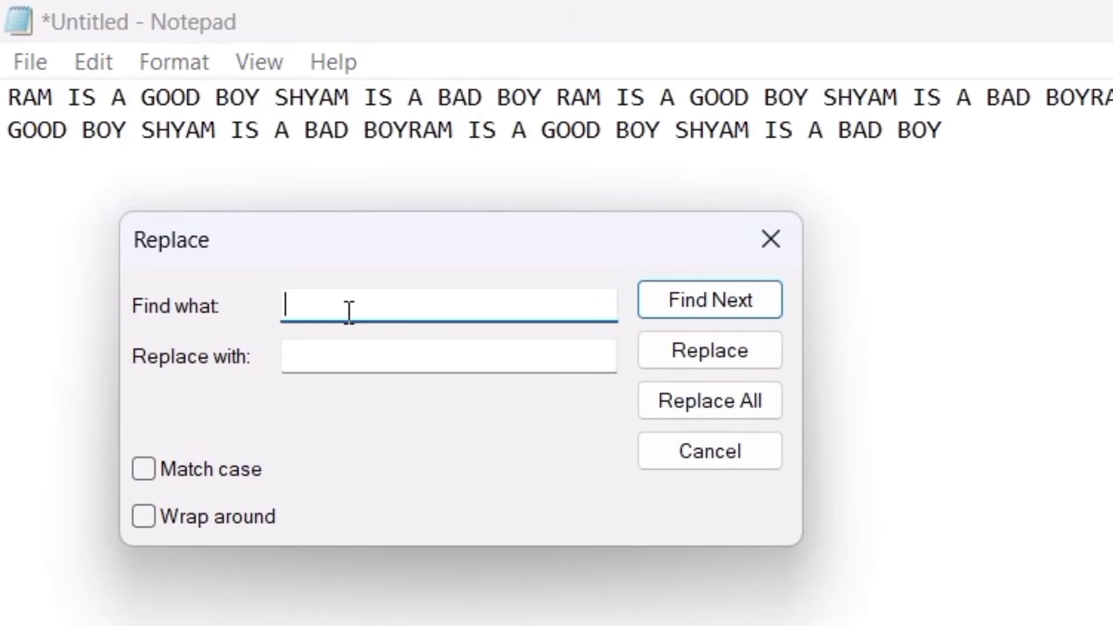
{"action": "type", "text": "GOOD"}
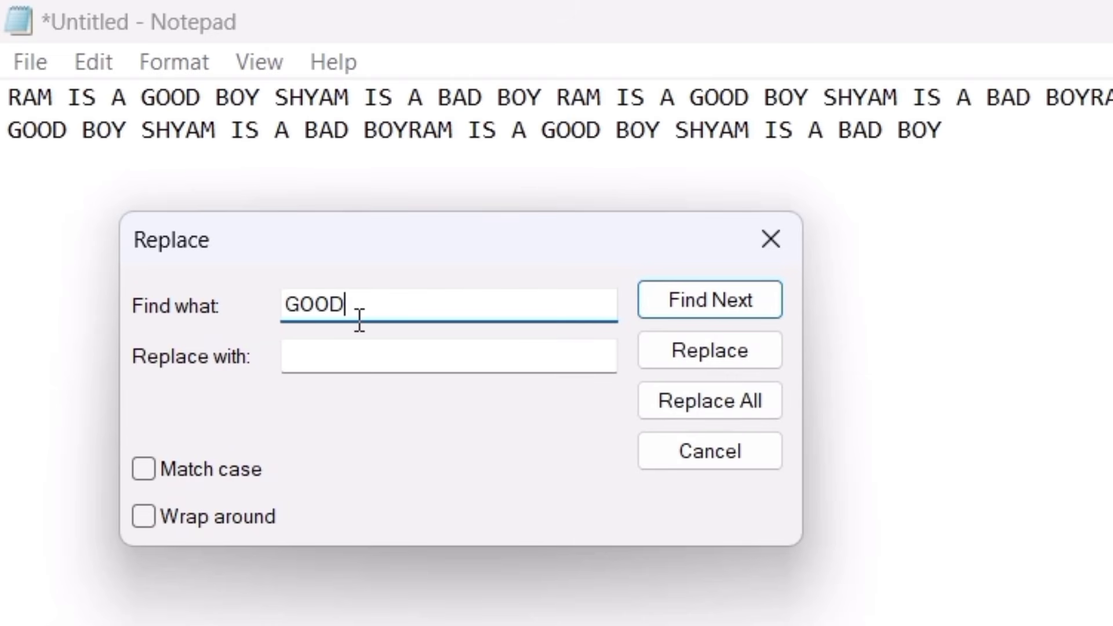
{"action": "left_click", "coordinate": [376, 364]}
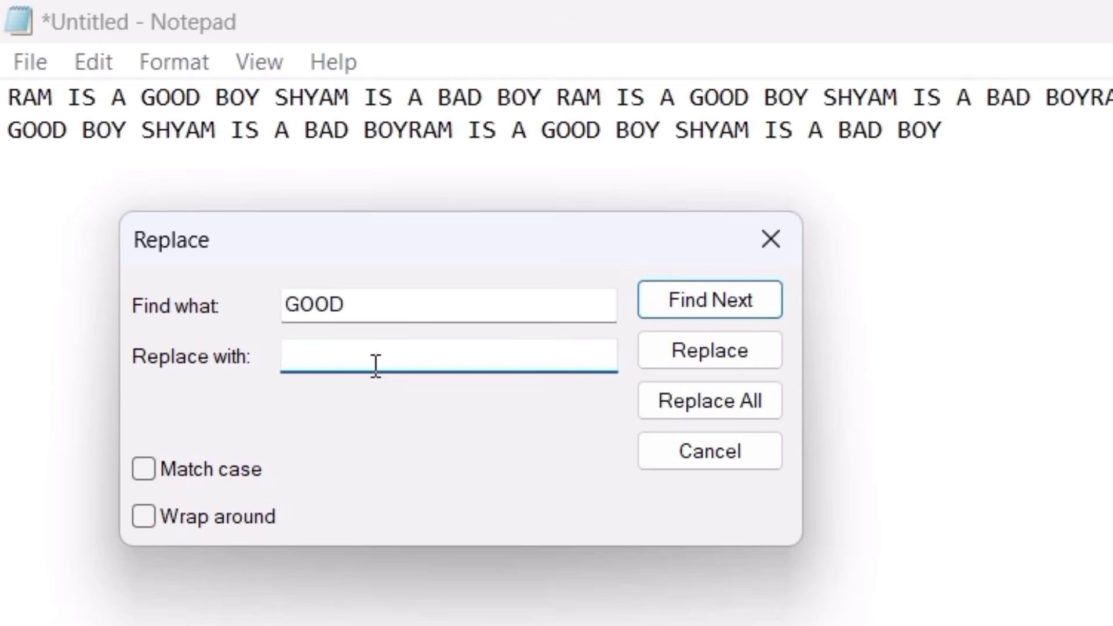
{"action": "type", "text": "GOD"}
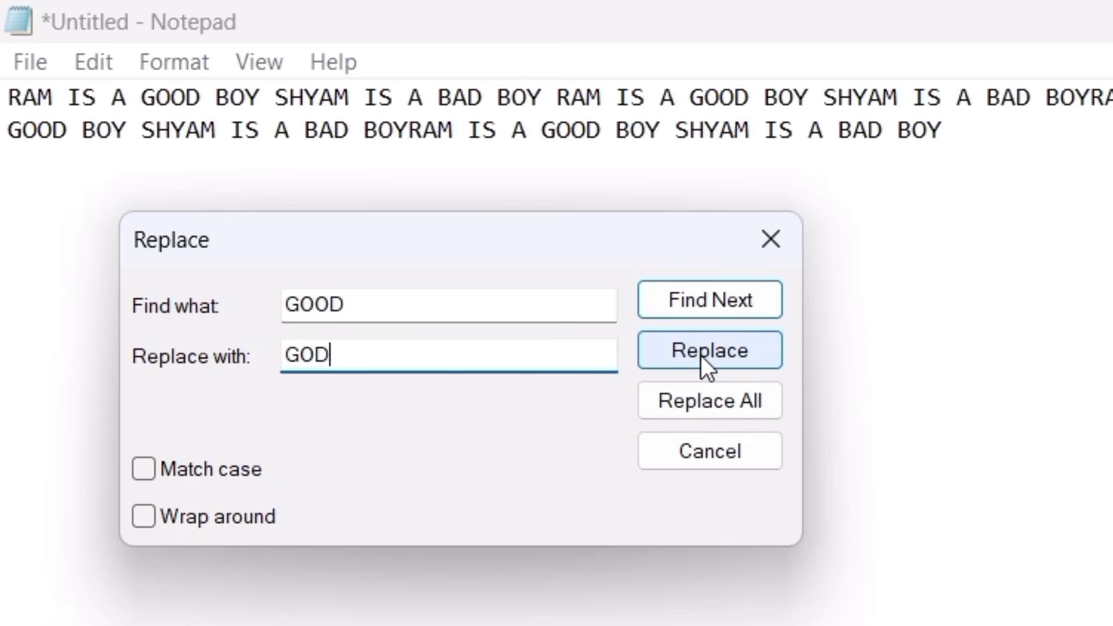
{"action": "left_click", "coordinate": [718, 406]}
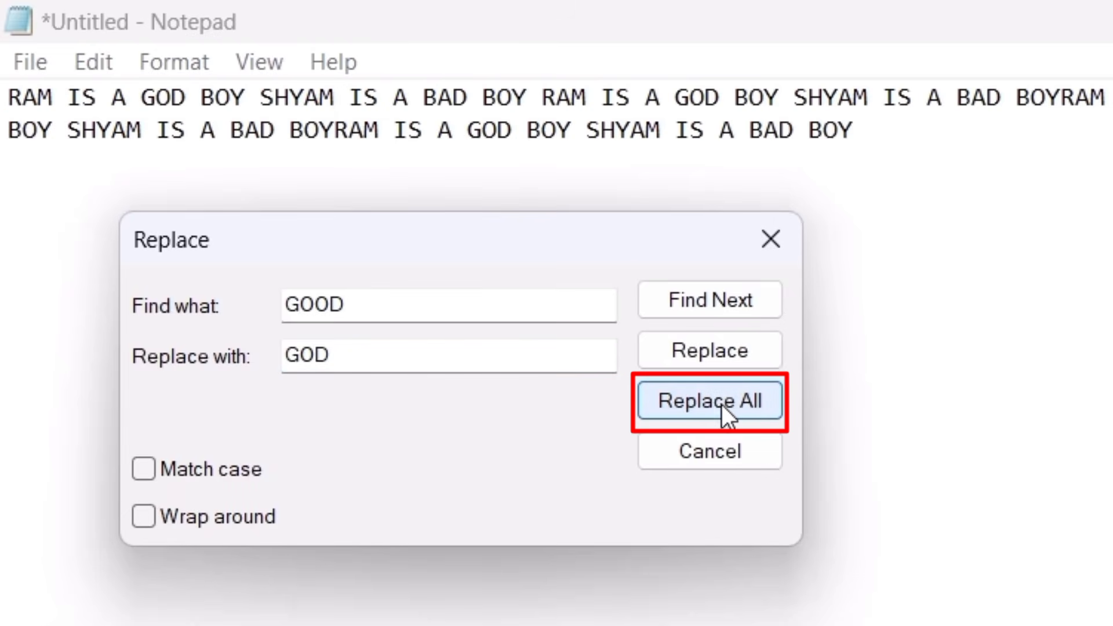
{"action": "left_click", "coordinate": [784, 234]}
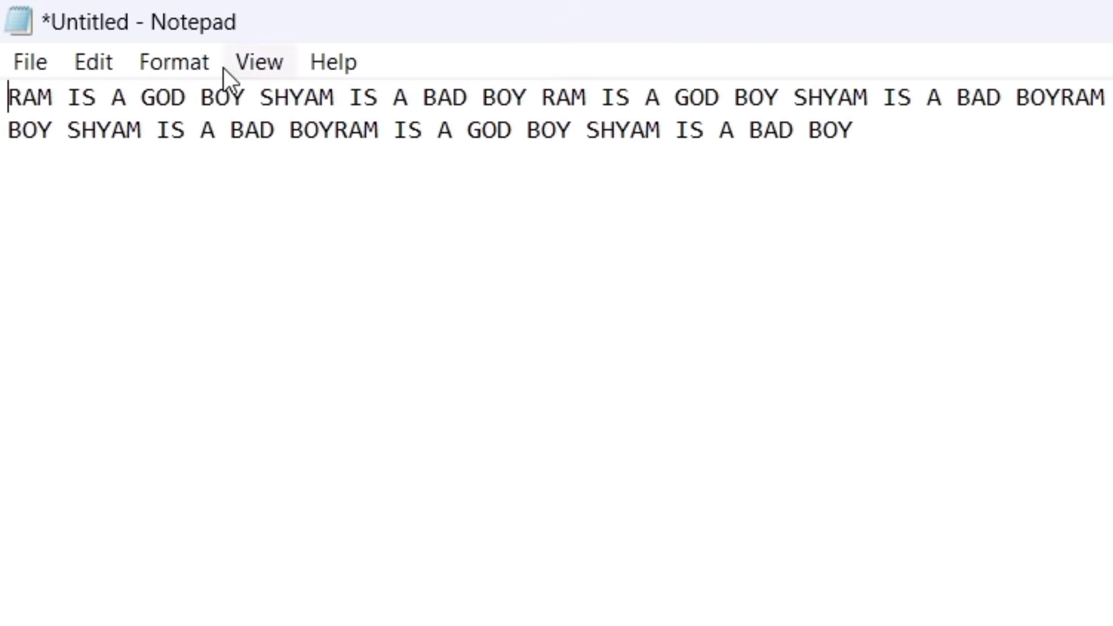
Select the characters "M IS A BAD BOY" at the end of the second line and clear the selection
{"action": "left_click", "coordinate": [103, 58]}
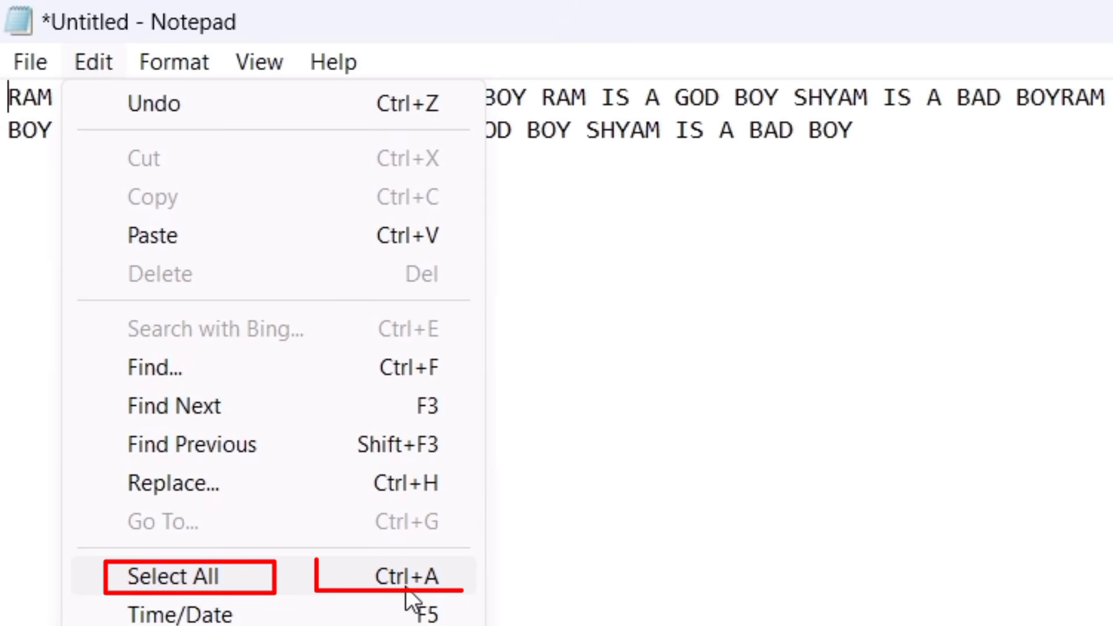
{"action": "left_click", "coordinate": [810, 316]}
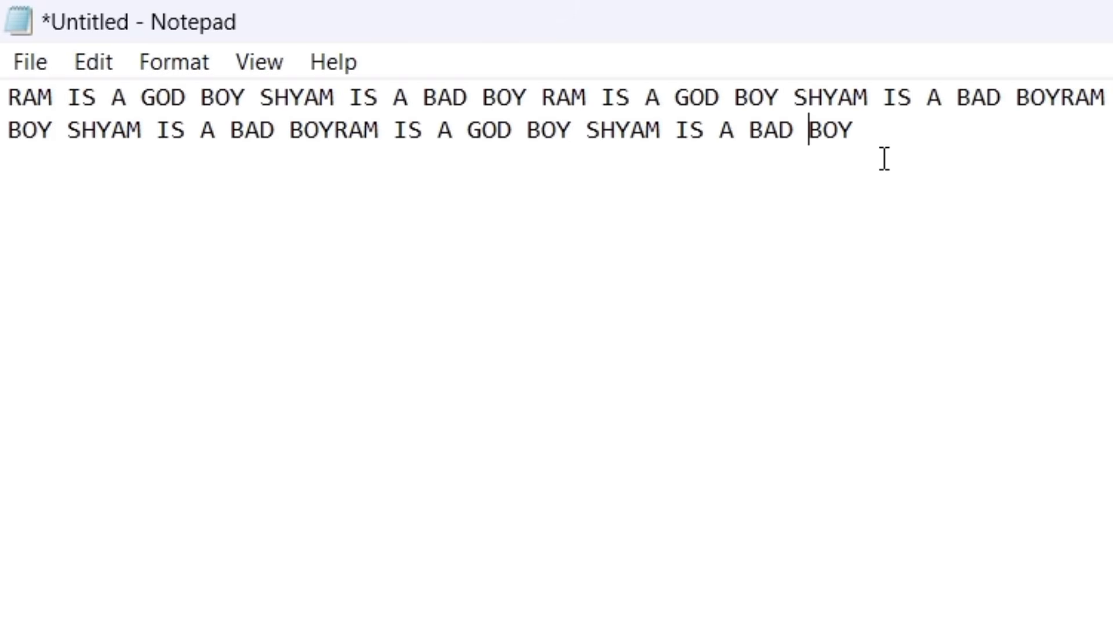
{"action": "left_click", "coordinate": [865, 130]}
{"action": "left_click_drag", "start_coordinate": [867, 133], "coordinate": [650, 163]}
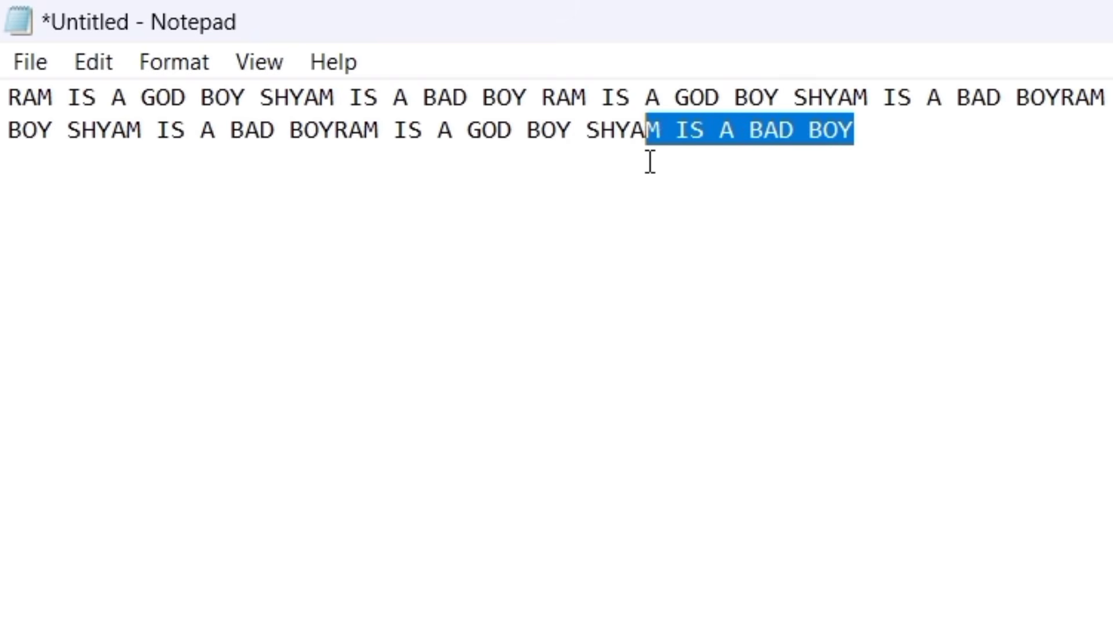
{"action": "left_click", "coordinate": [887, 130]}
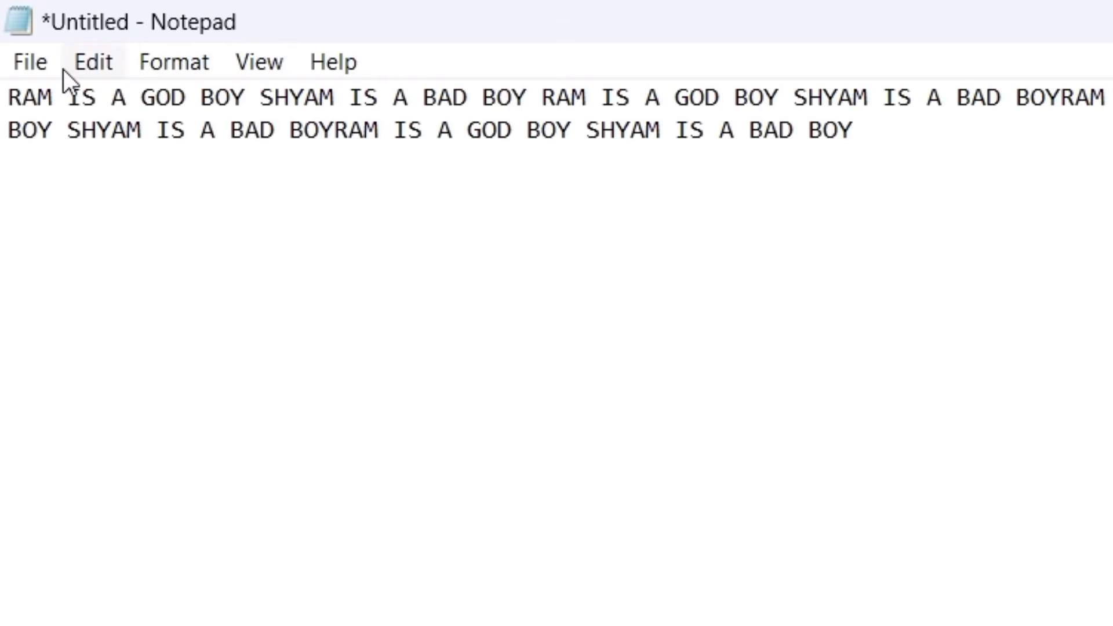
Select all the text in the document with Select All and deselect it with the cursor at the end
{"action": "left_click", "coordinate": [94, 58]}
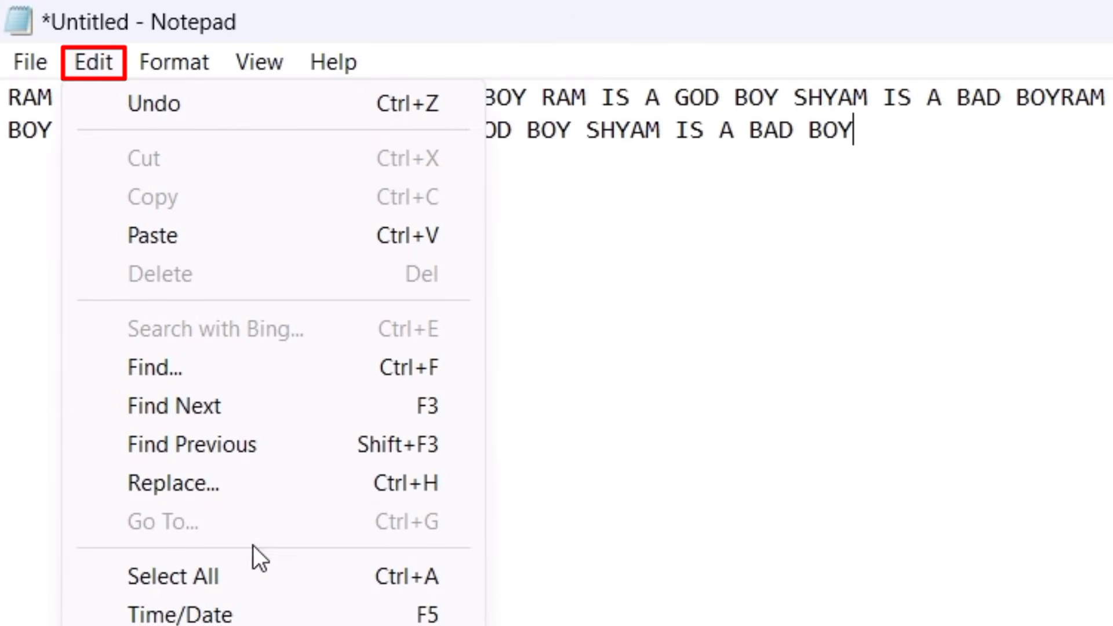
{"action": "left_click", "coordinate": [200, 579]}
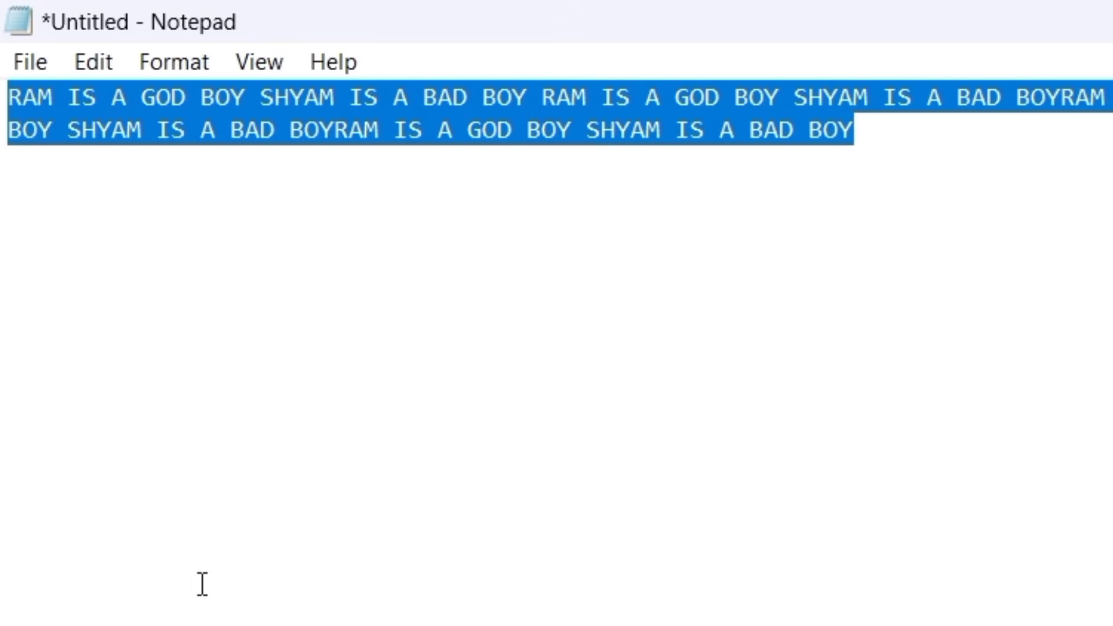
{"action": "left_click", "coordinate": [957, 124]}
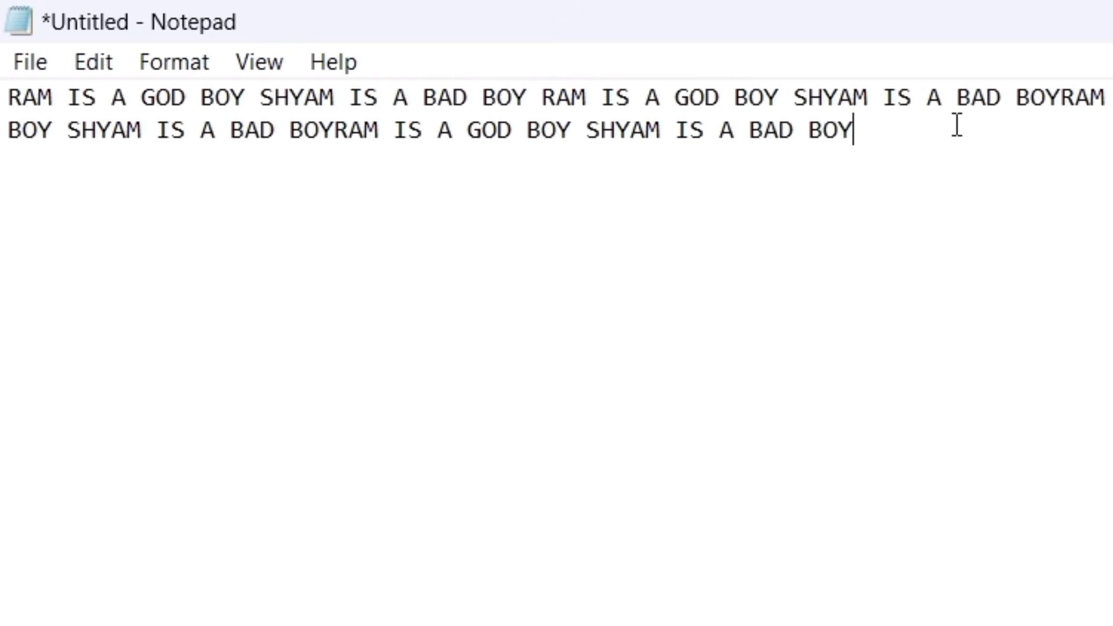
{"action": "left_click", "coordinate": [85, 63]}
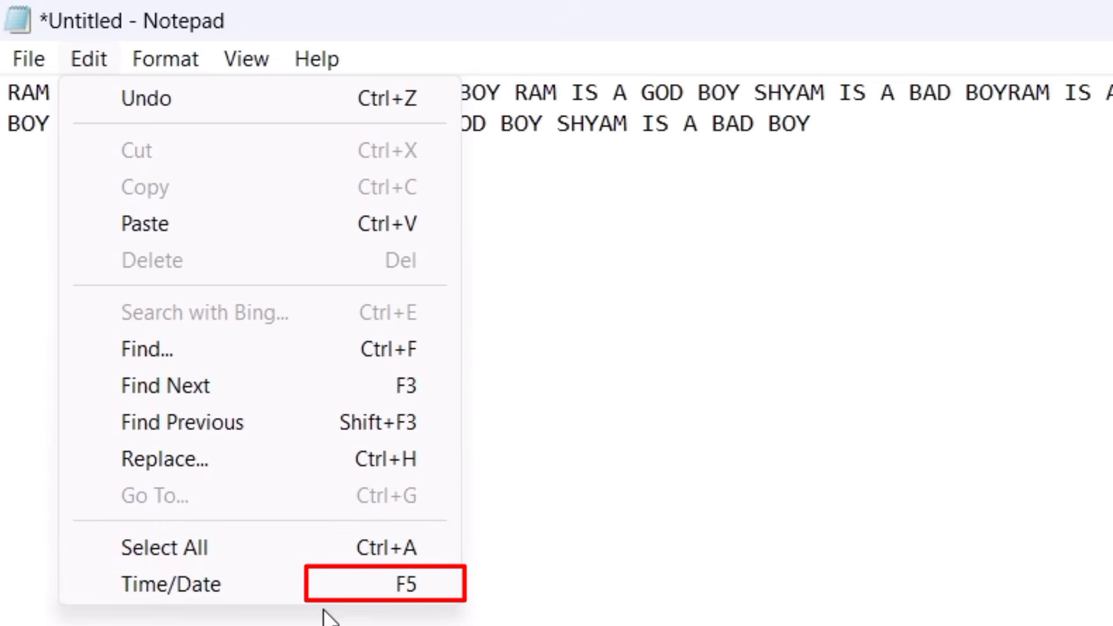
{"action": "left_click", "coordinate": [1071, 303]}
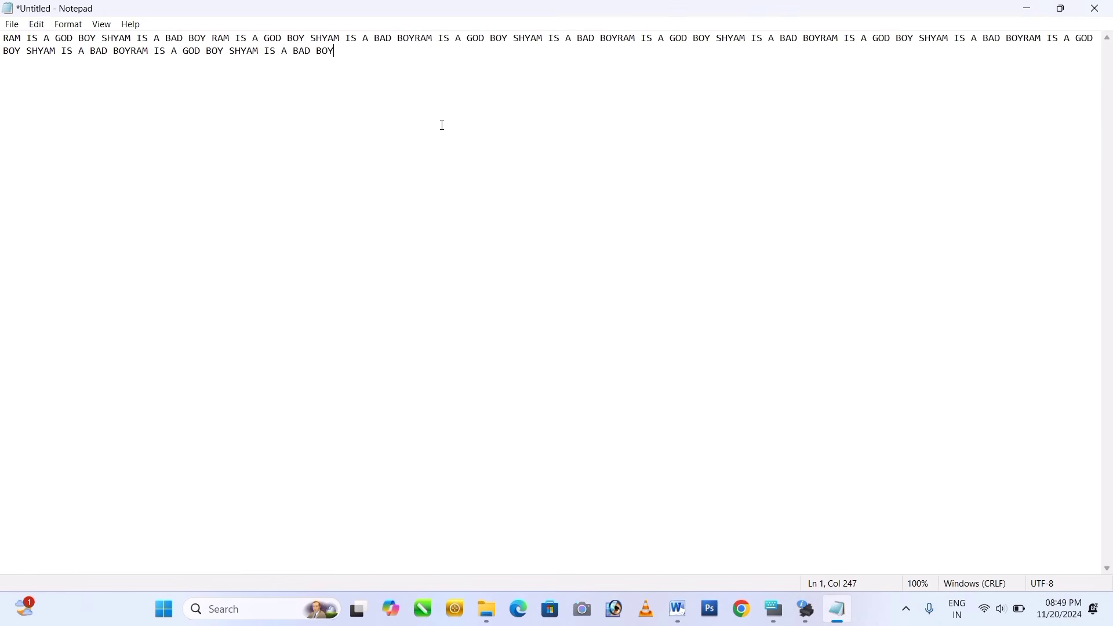
{"action": "left_click", "coordinate": [1028, 9]}
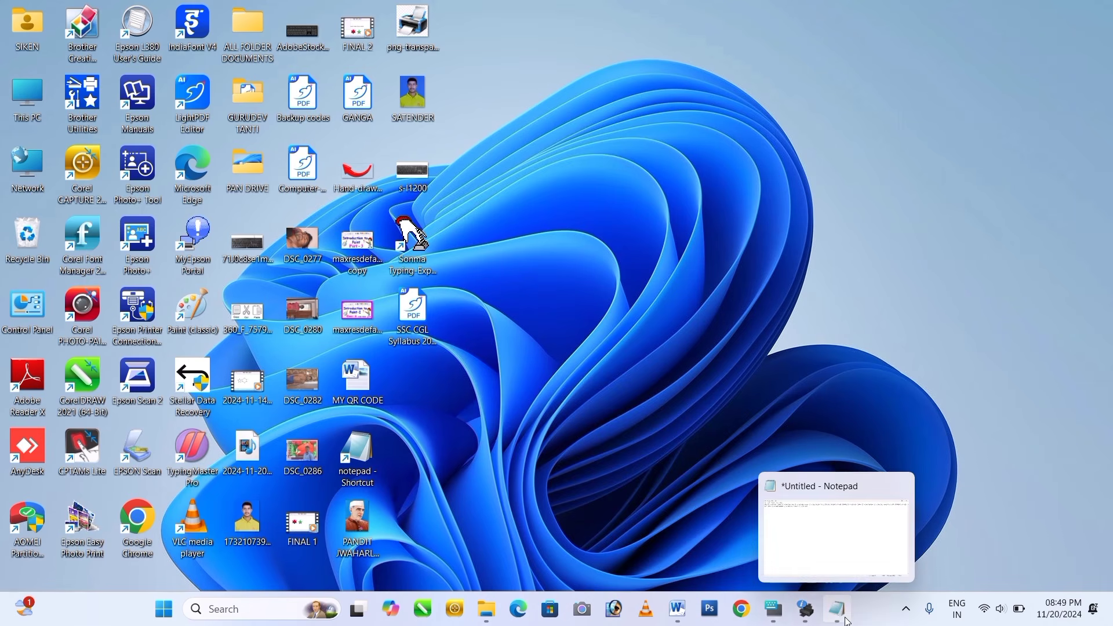
{"action": "left_click", "coordinate": [839, 609]}
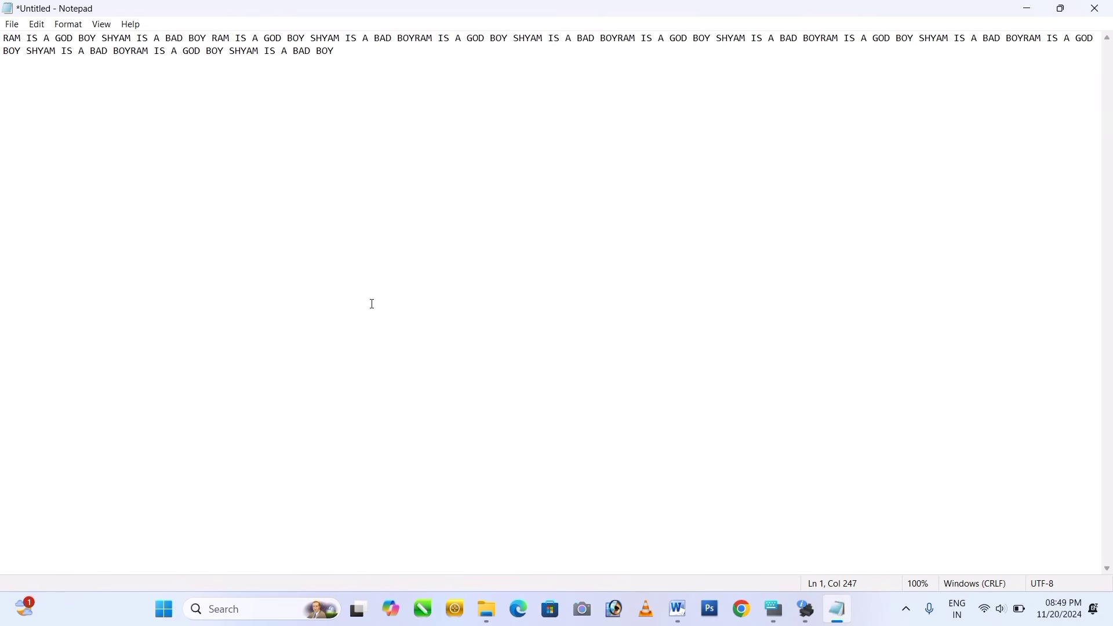
Add a space at the end of the text and insert the current time and date there
{"action": "left_click", "coordinate": [37, 24]}
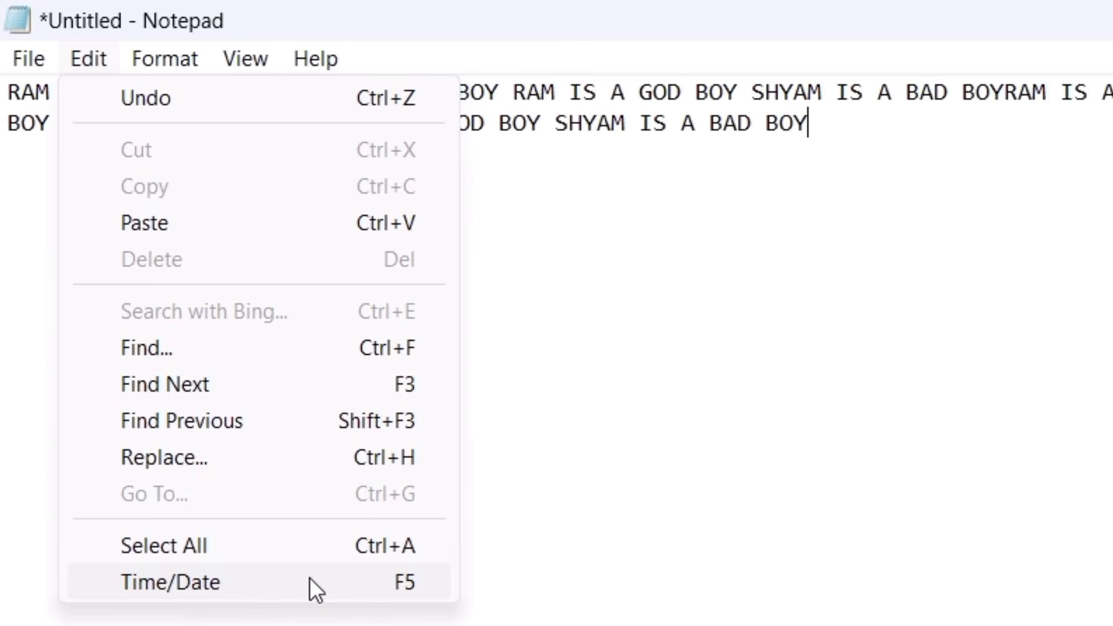
{"action": "left_click", "coordinate": [875, 115]}
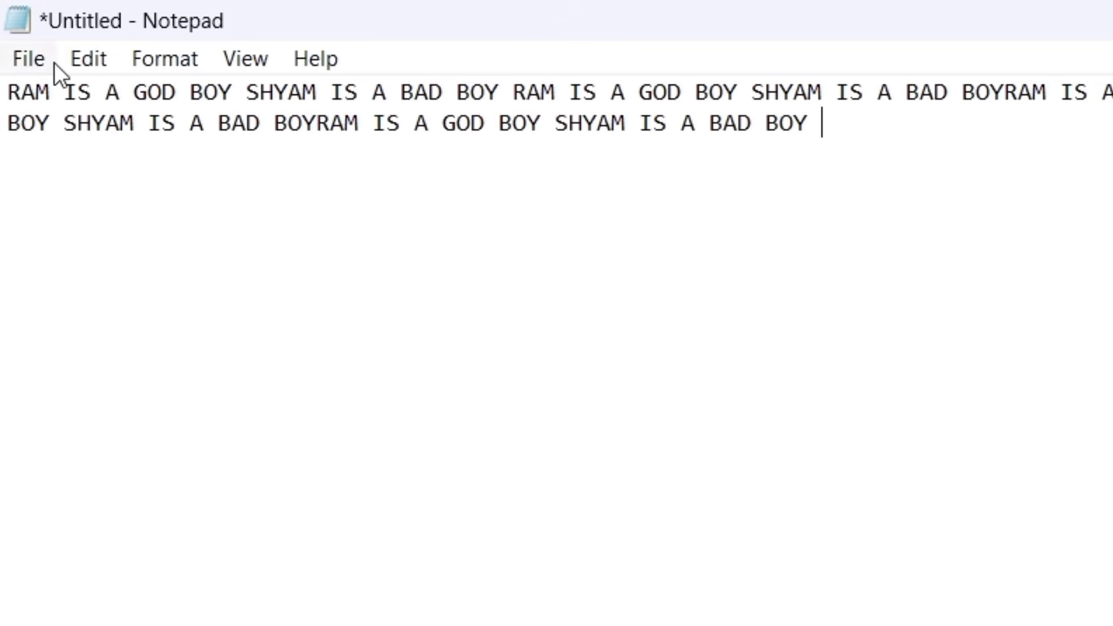
{"action": "left_click", "coordinate": [84, 56]}
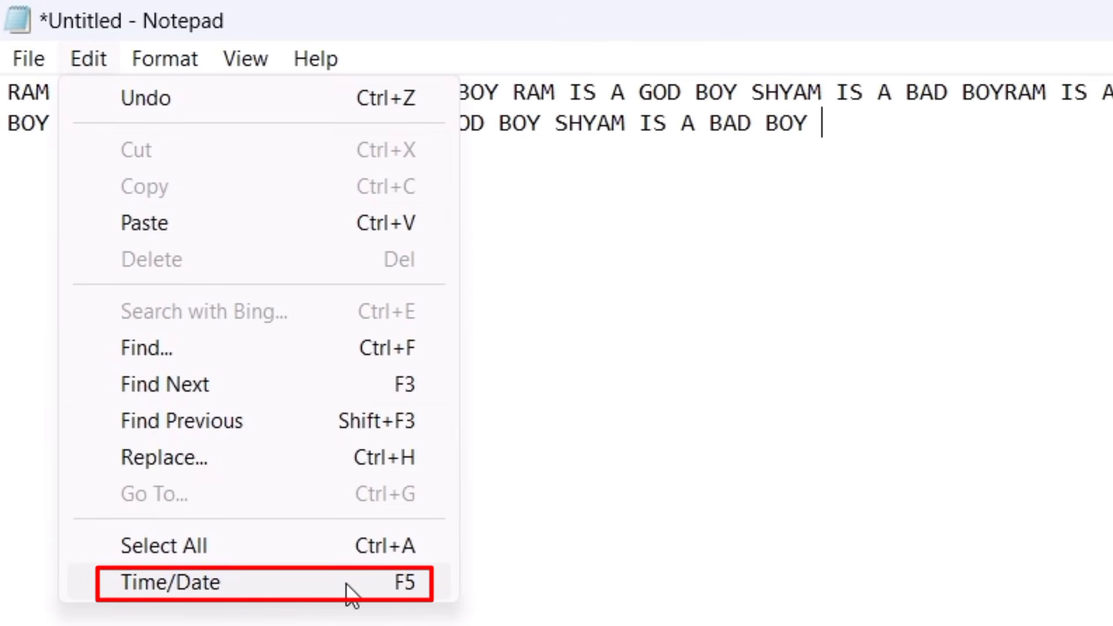
{"action": "left_click", "coordinate": [323, 584]}
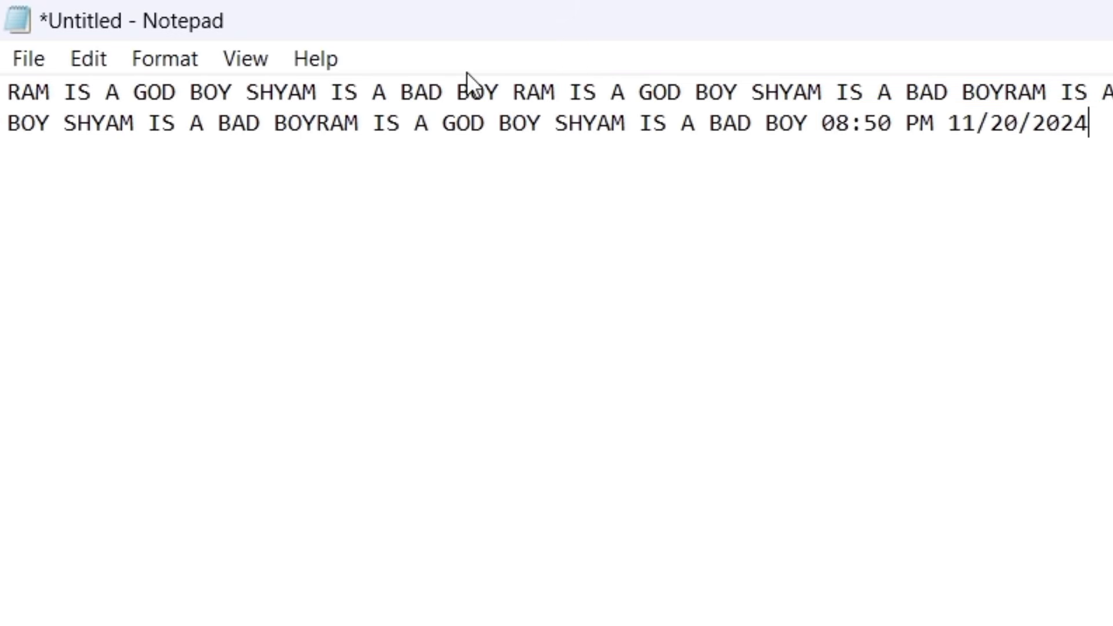
{"action": "left_click", "coordinate": [115, 57]}
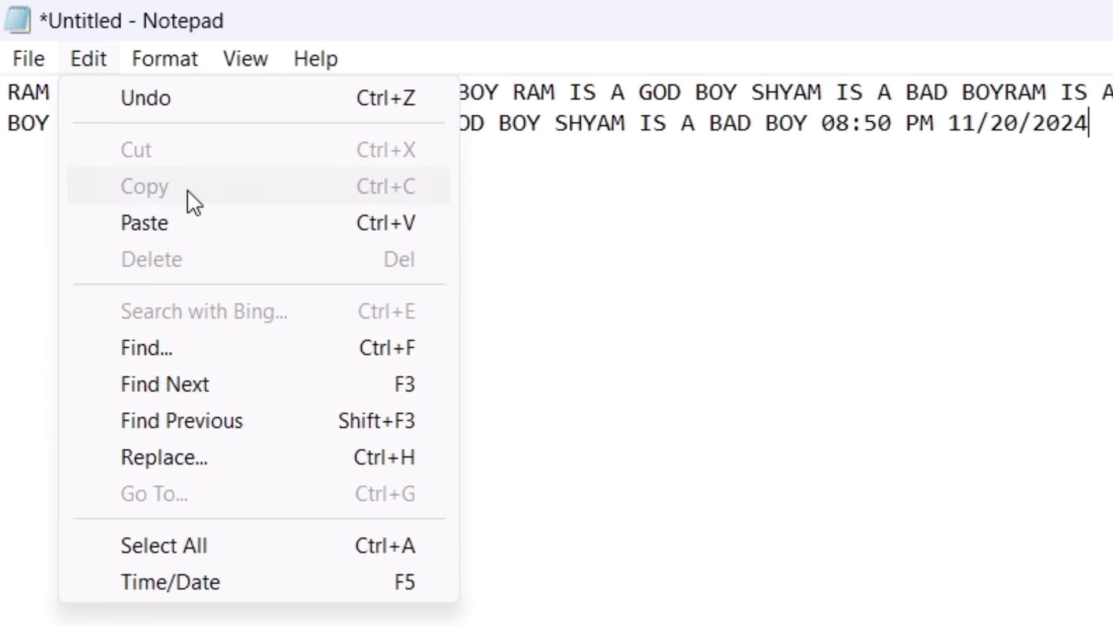
{"action": "mouse_move", "coordinate": [29, 59]}
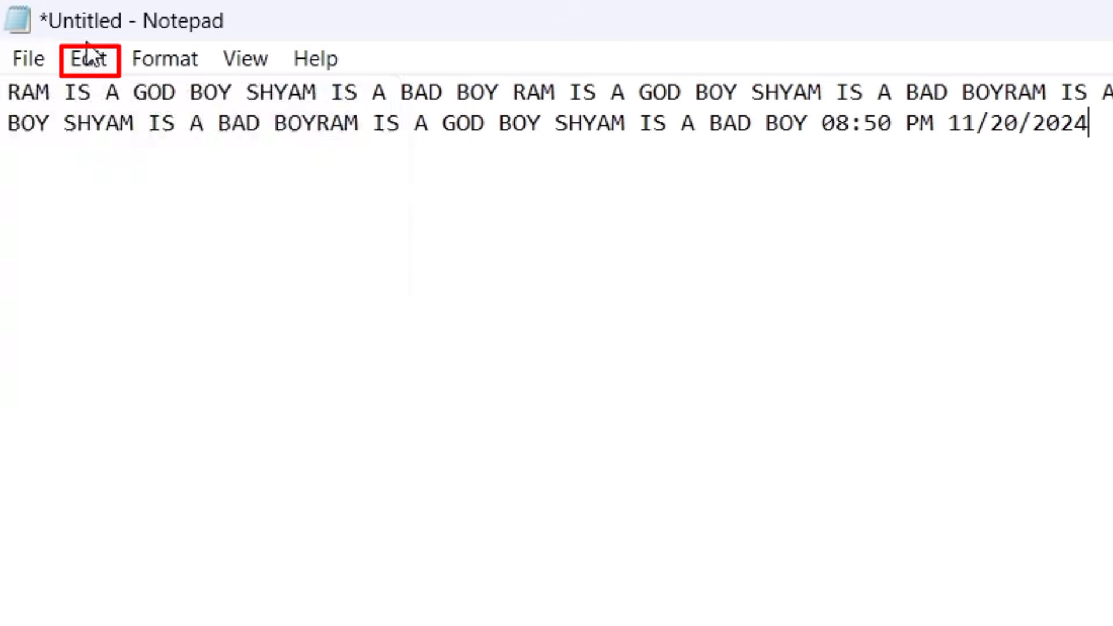
{"action": "mouse_move", "coordinate": [85, 59]}
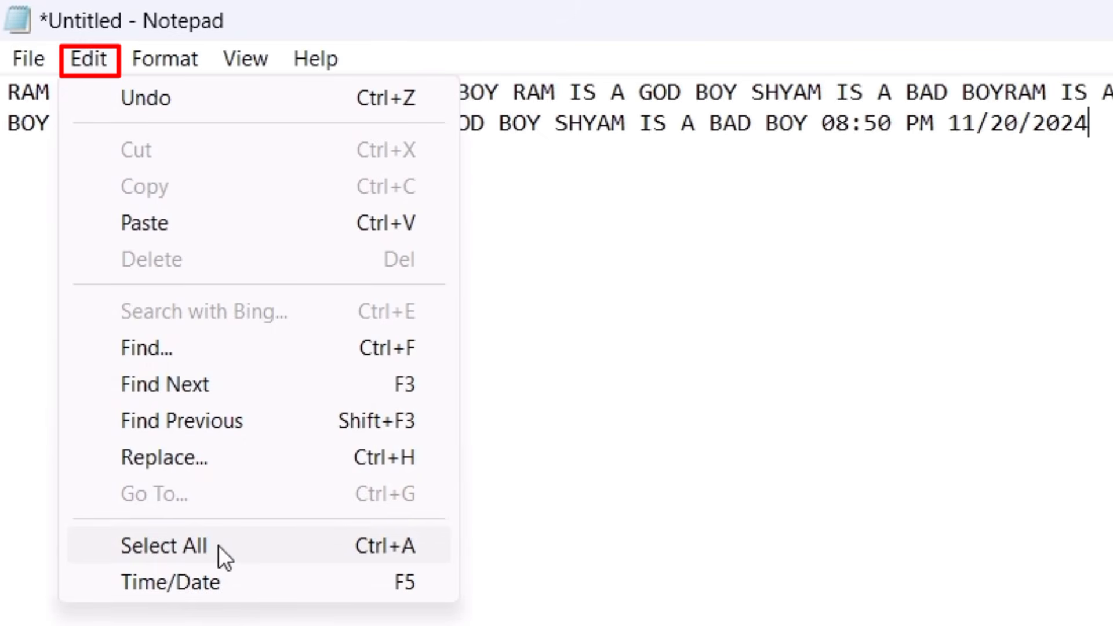
{"action": "left_click", "coordinate": [1108, 140]}
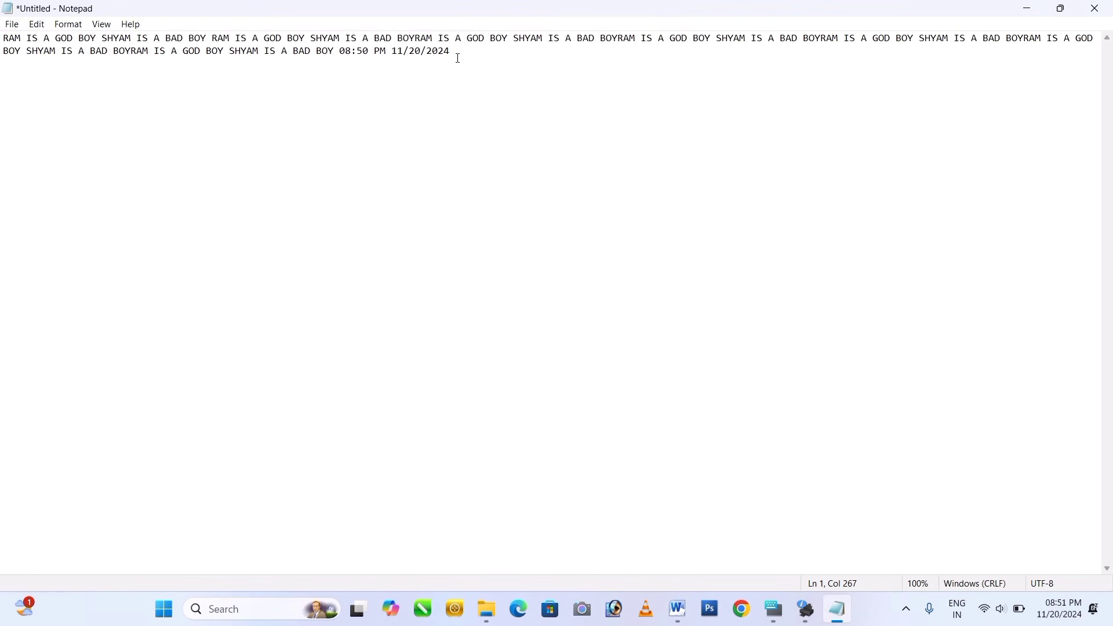